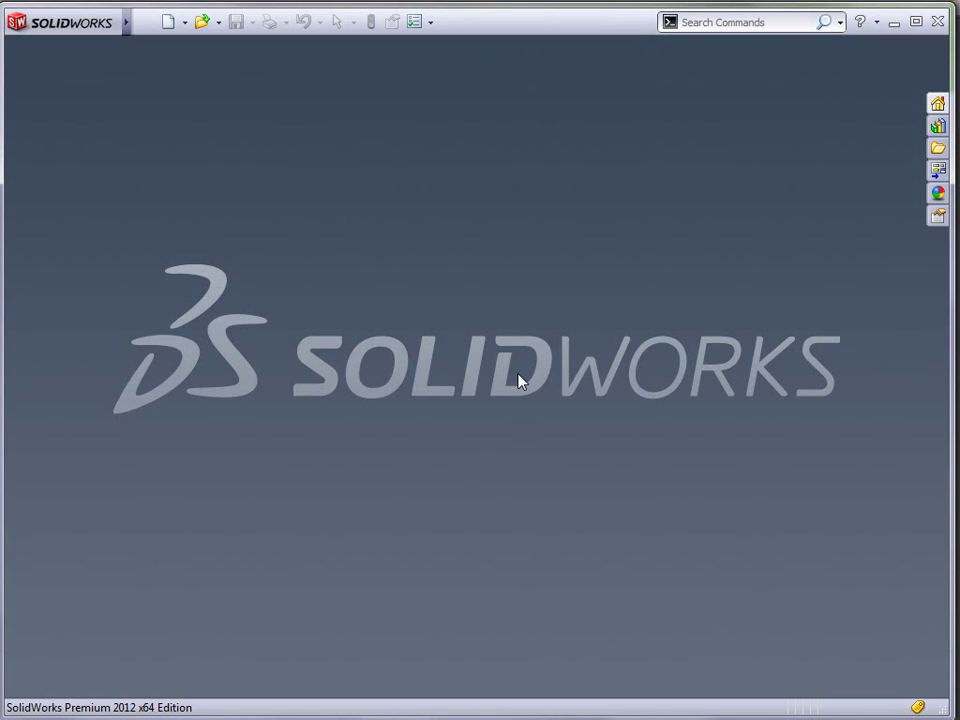
- Browse the SolidWorks library to SW Demos > 2012 Demos > 01 - User Interface
left_click(201, 22)
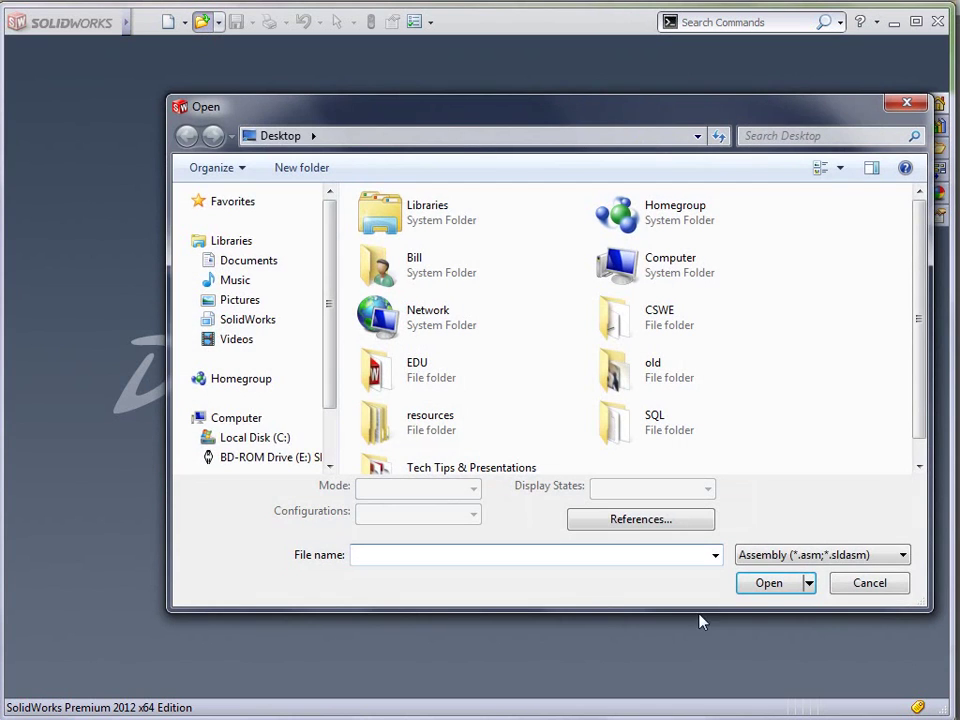
left_click(195, 319)
left_click(203, 339)
scroll(208, 354, "down", 6)
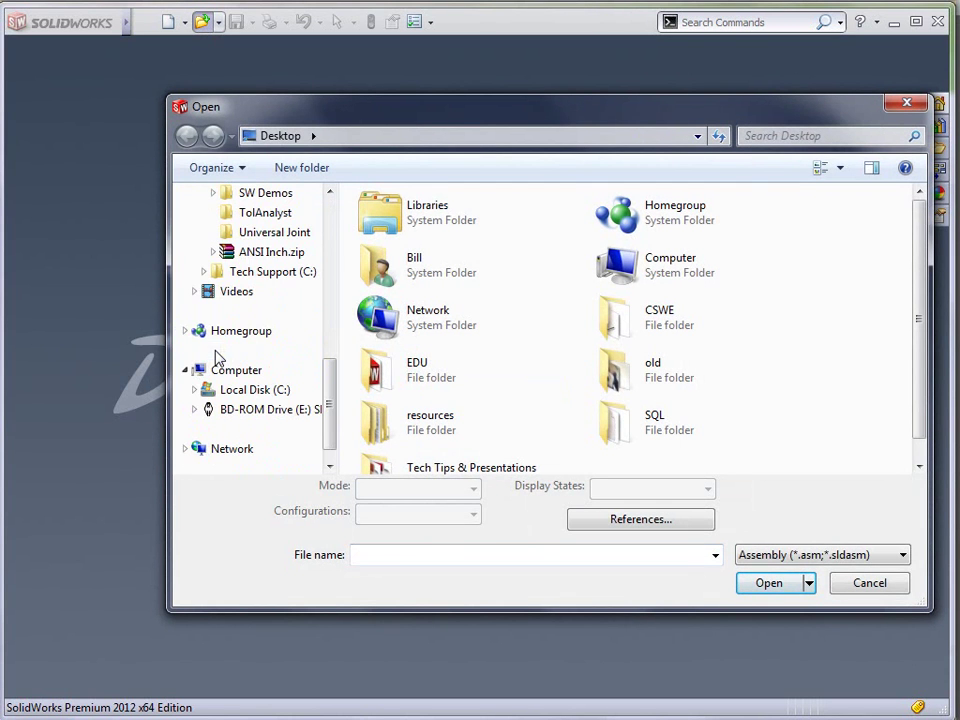
left_click(214, 193)
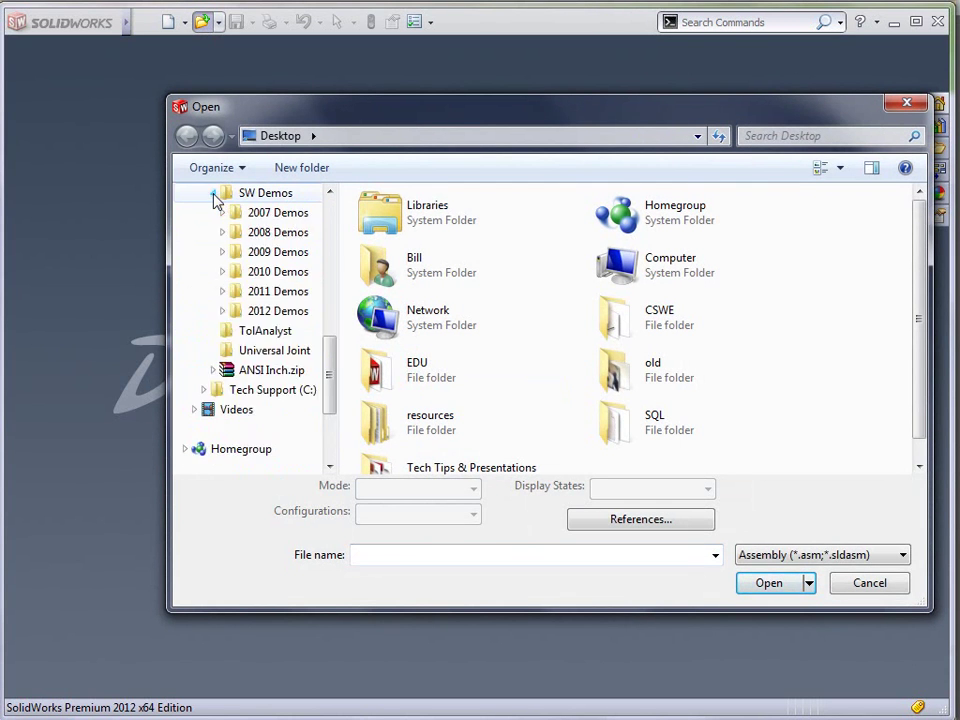
left_click(232, 311)
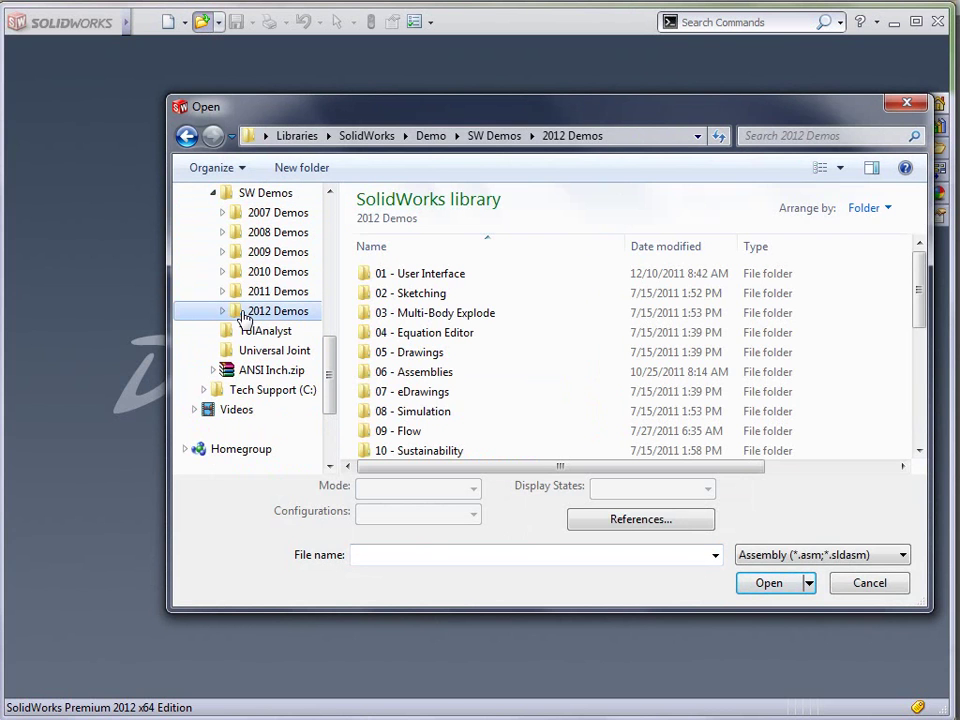
double_click(429, 274)
- Open UI - Delighters.SLDASM with the load mode kept at Resolved
left_click(428, 294)
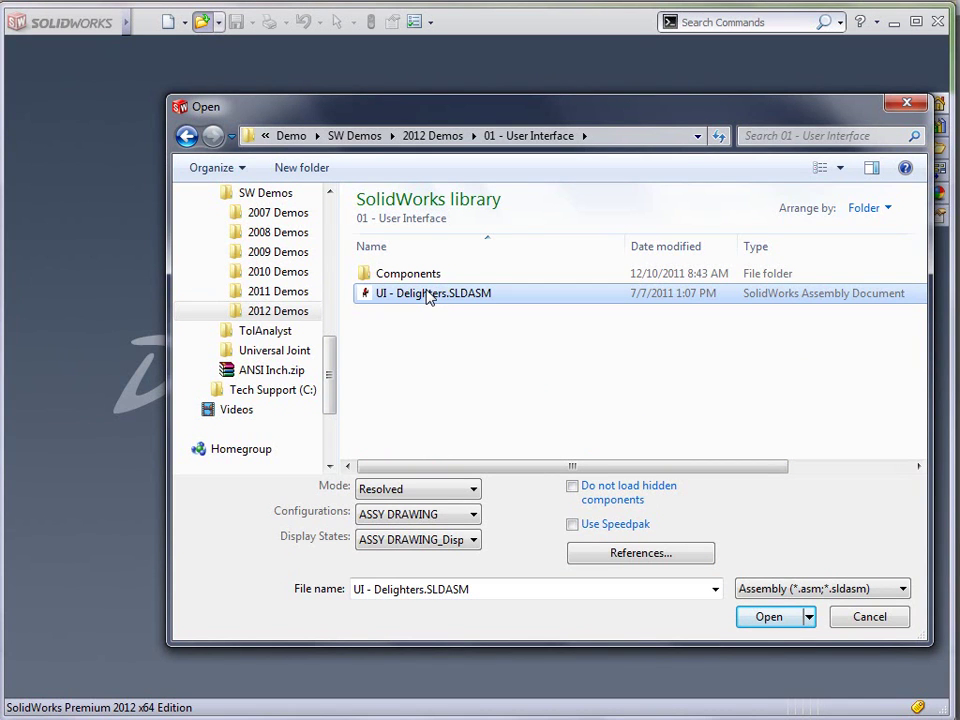
left_click(437, 493)
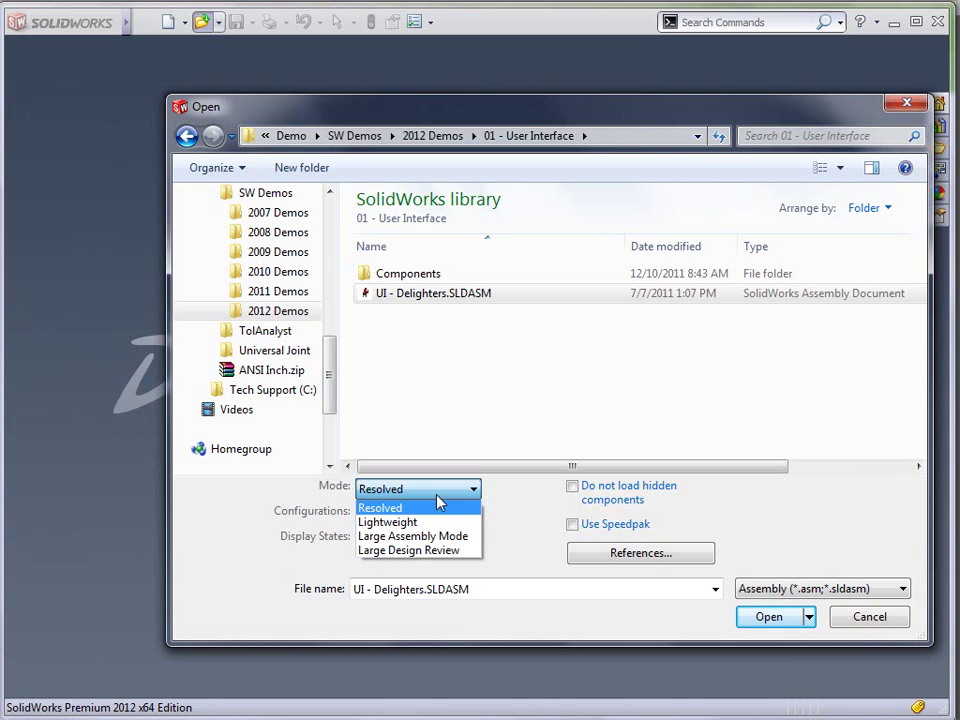
left_click(236, 516)
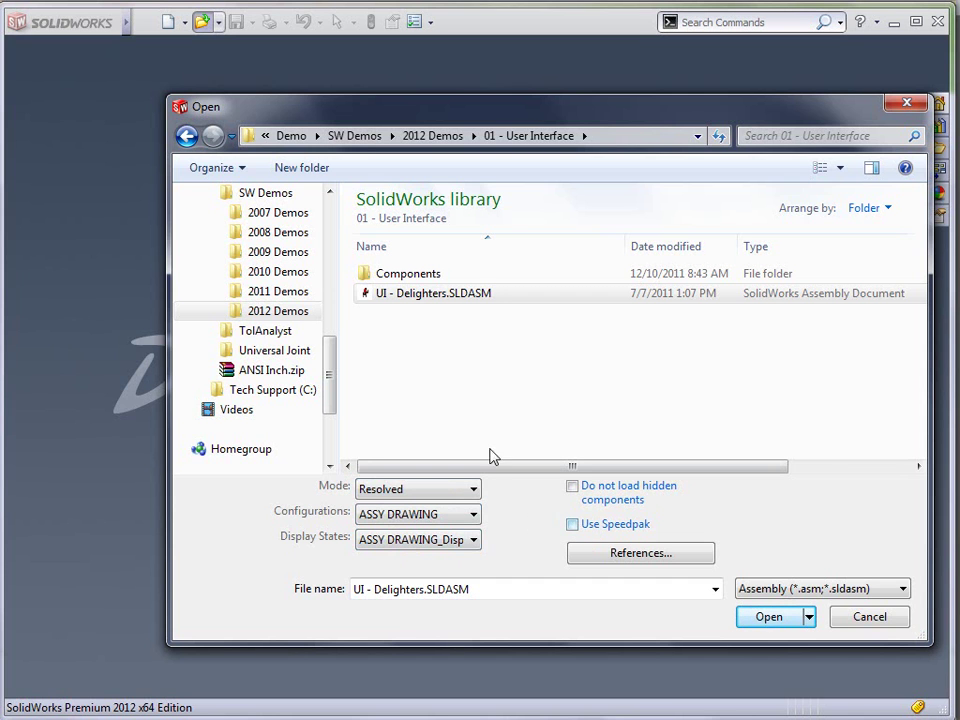
left_click(758, 617)
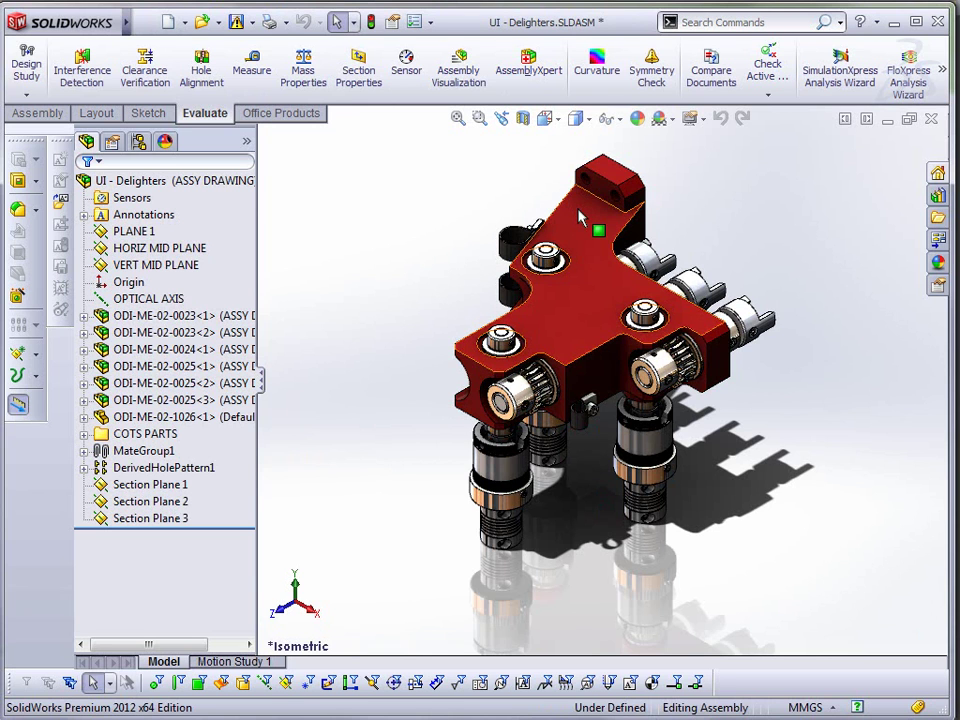
- Toggle ambient occlusion on and back off in View Settings, then orbit the assembly
left_click(703, 120)
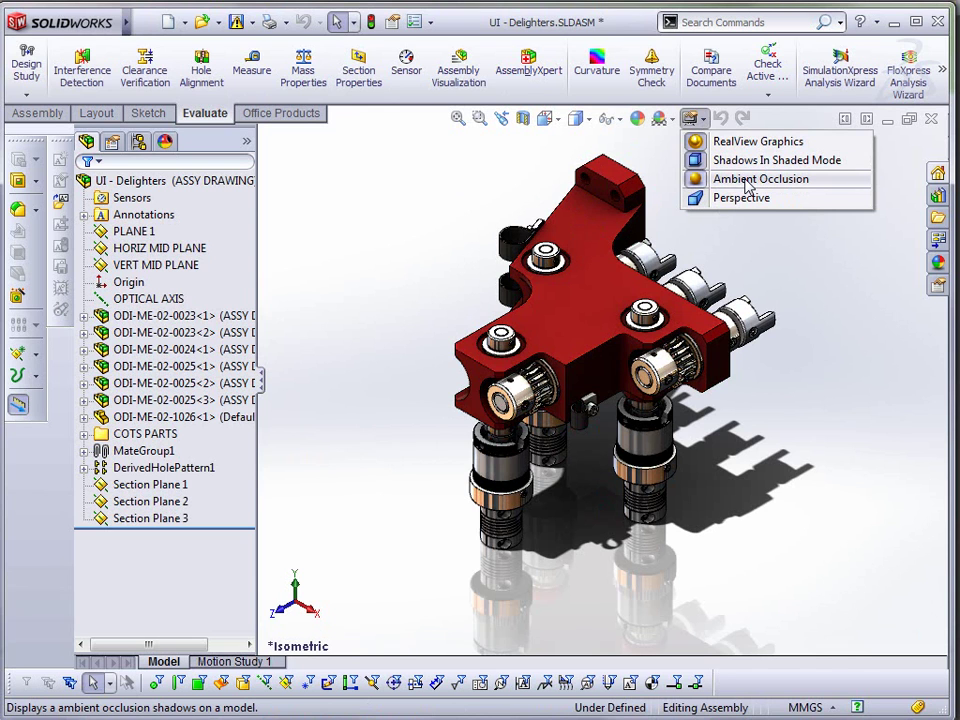
left_click(745, 180)
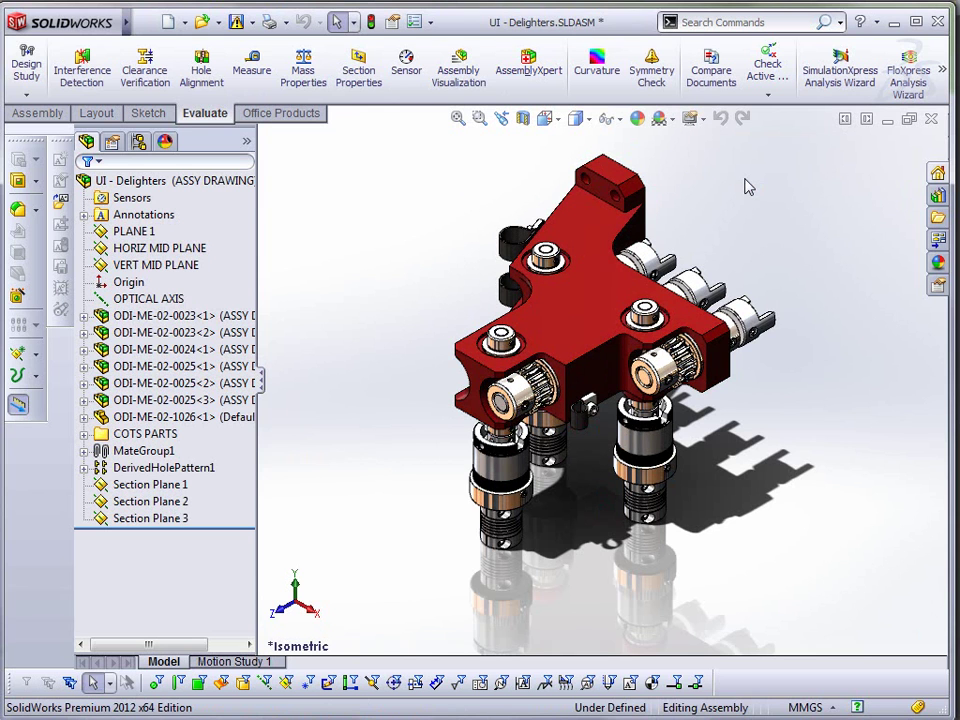
left_click(690, 118)
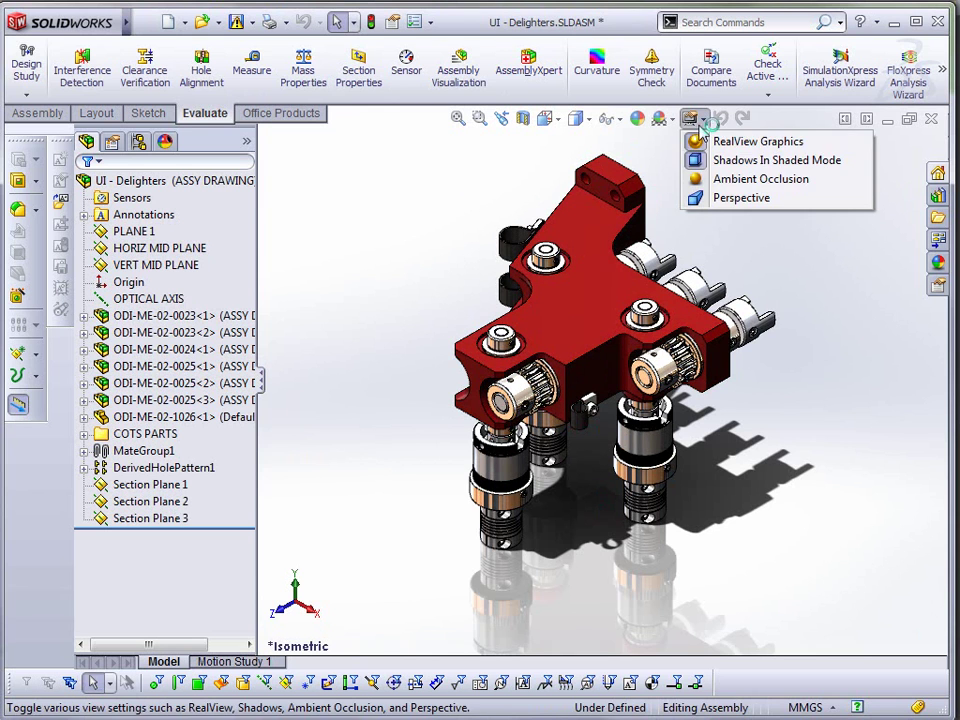
left_click(718, 180)
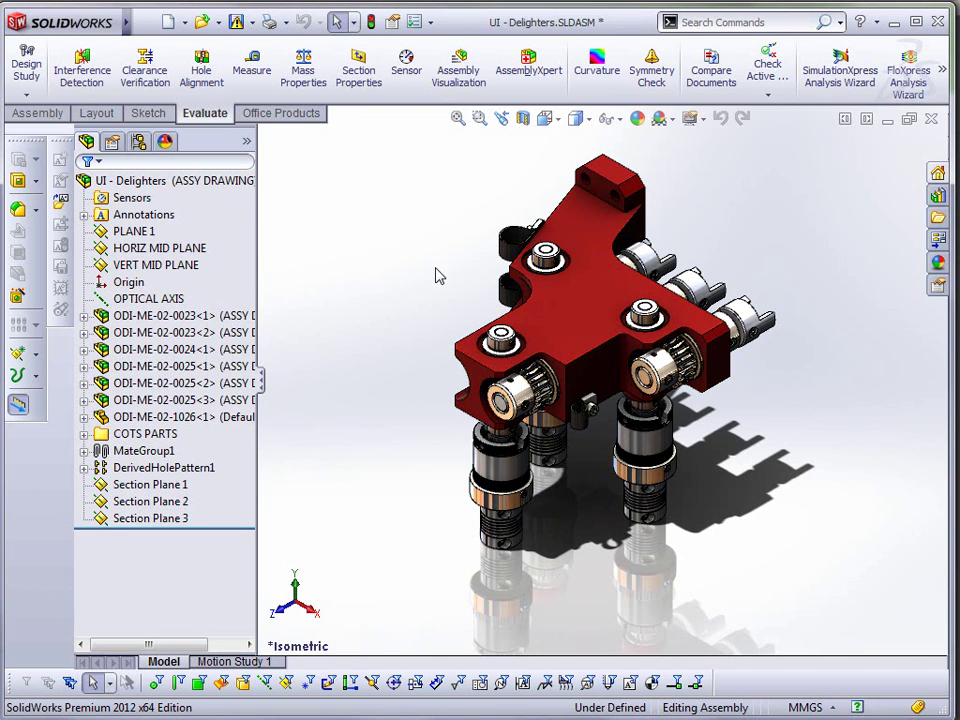
middle_click_drag(436, 270, 676, 436)
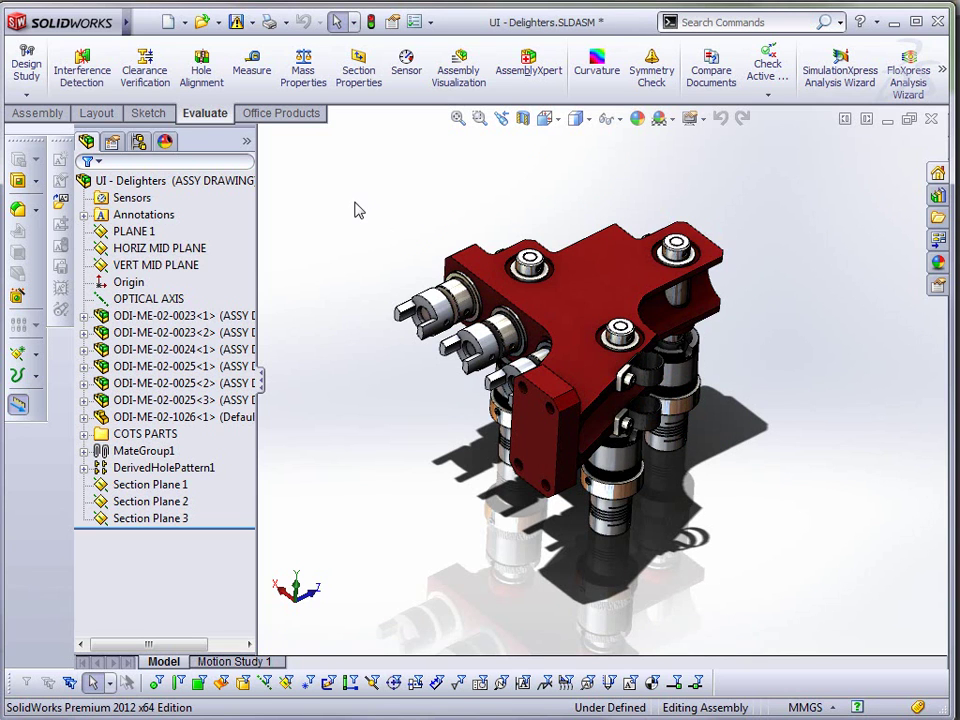
- Look at System Options without changes, then open the ODI-ME-02-1032 collar part
left_click(413, 27)
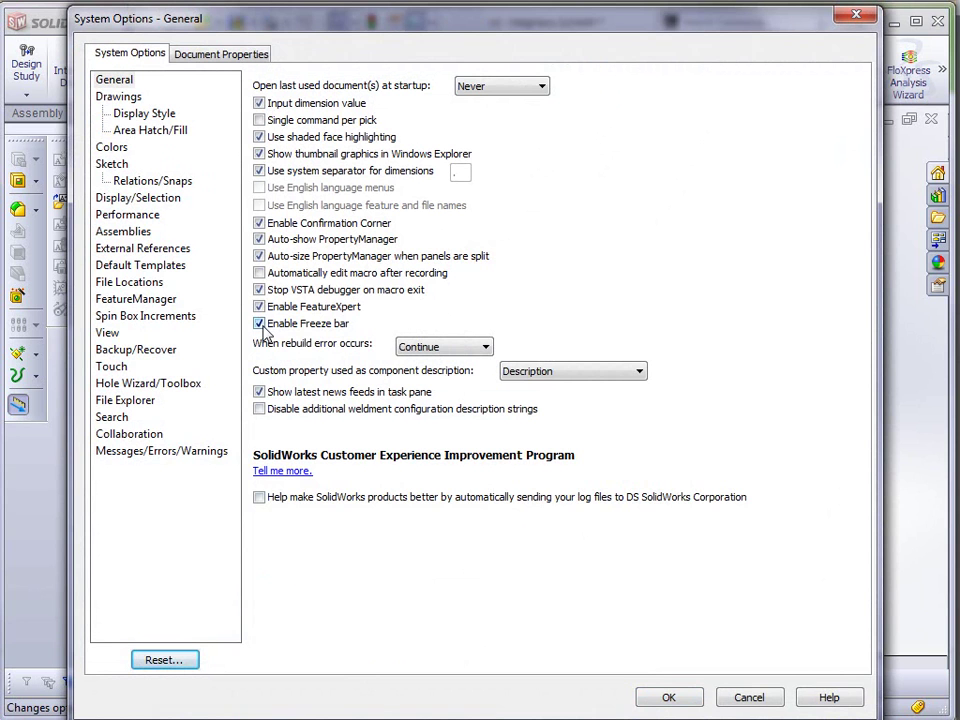
left_click(749, 698)
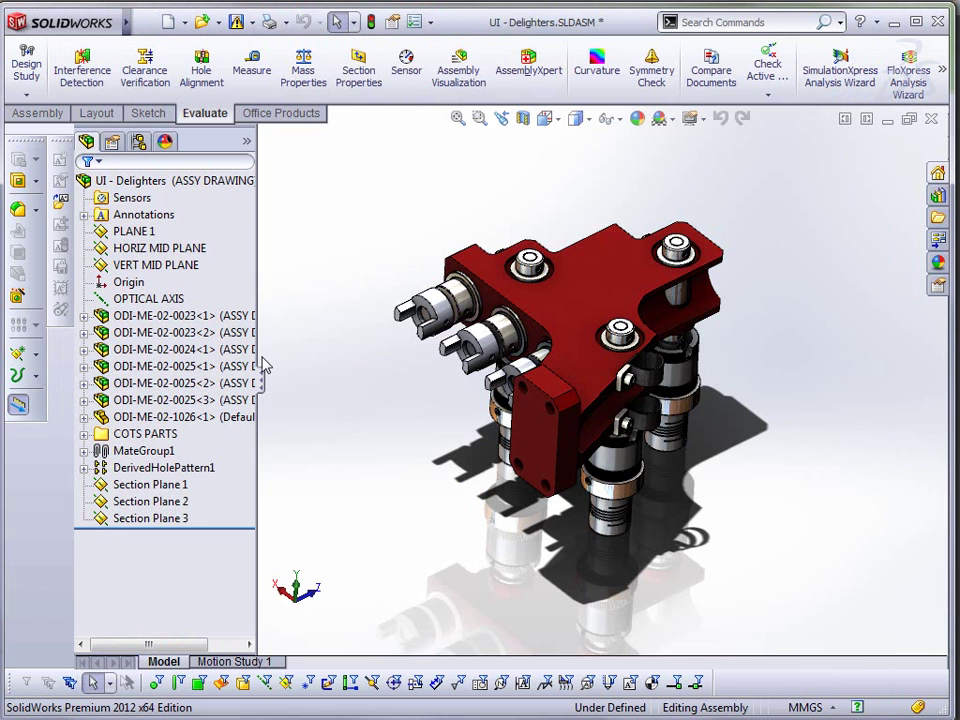
left_click(503, 345)
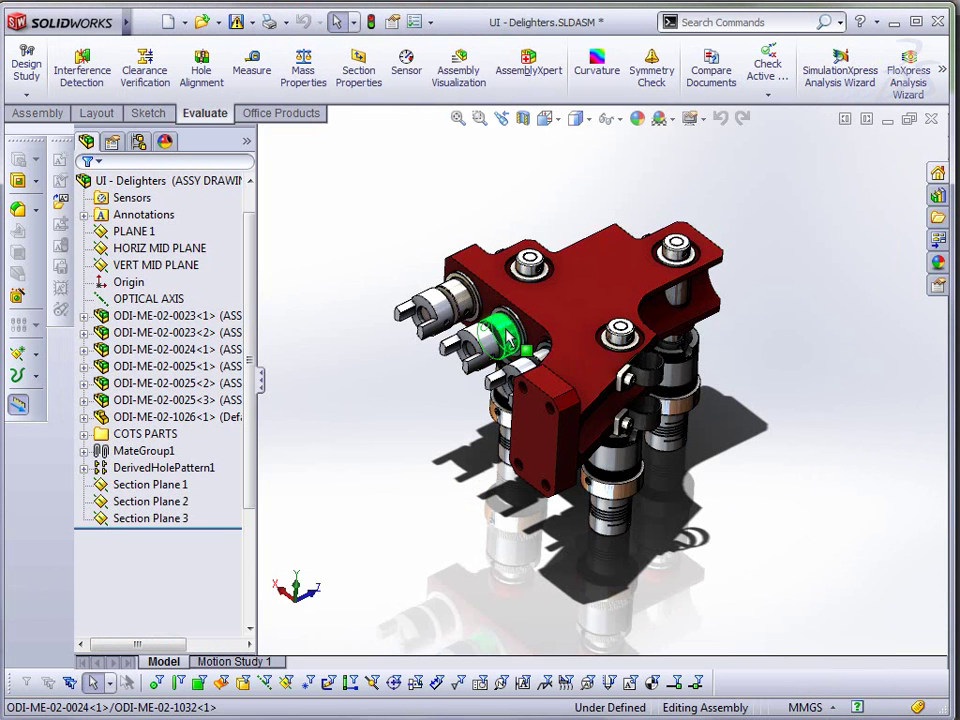
left_click(555, 223)
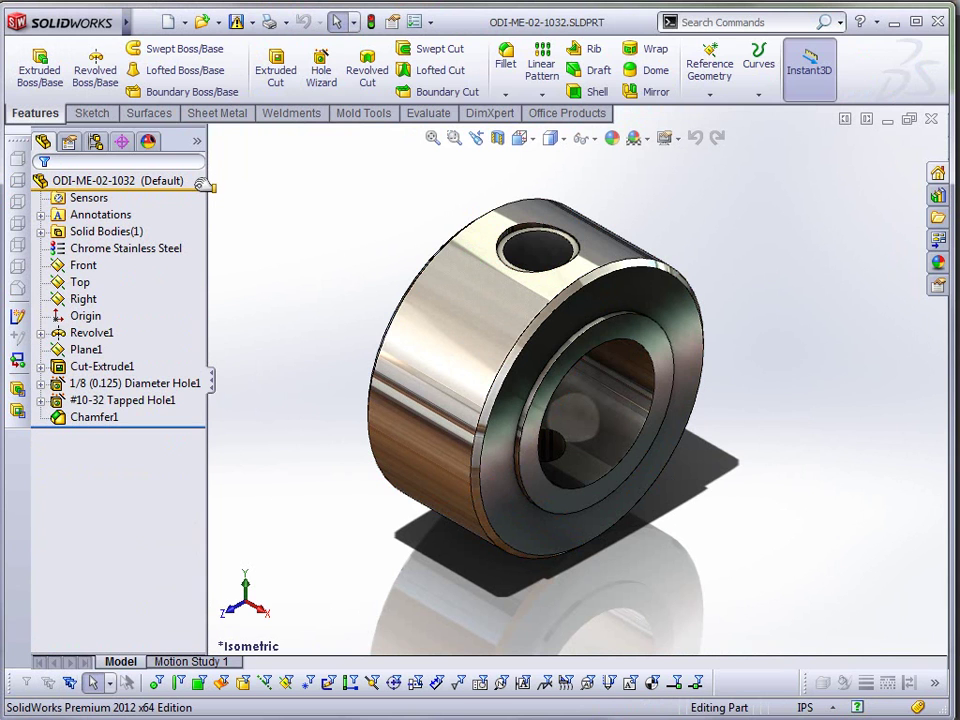
- Freeze the collar's features through Cut-Extrude1, then unfreeze them all again
left_click_drag(202, 184, 167, 371)
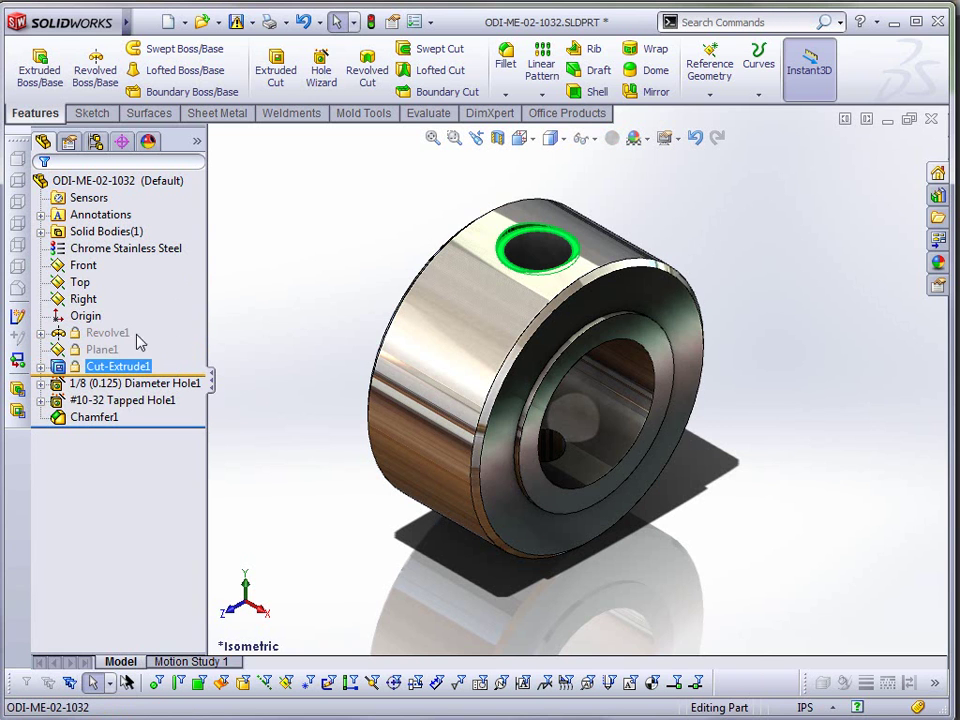
left_click(110, 334, "ctrl")
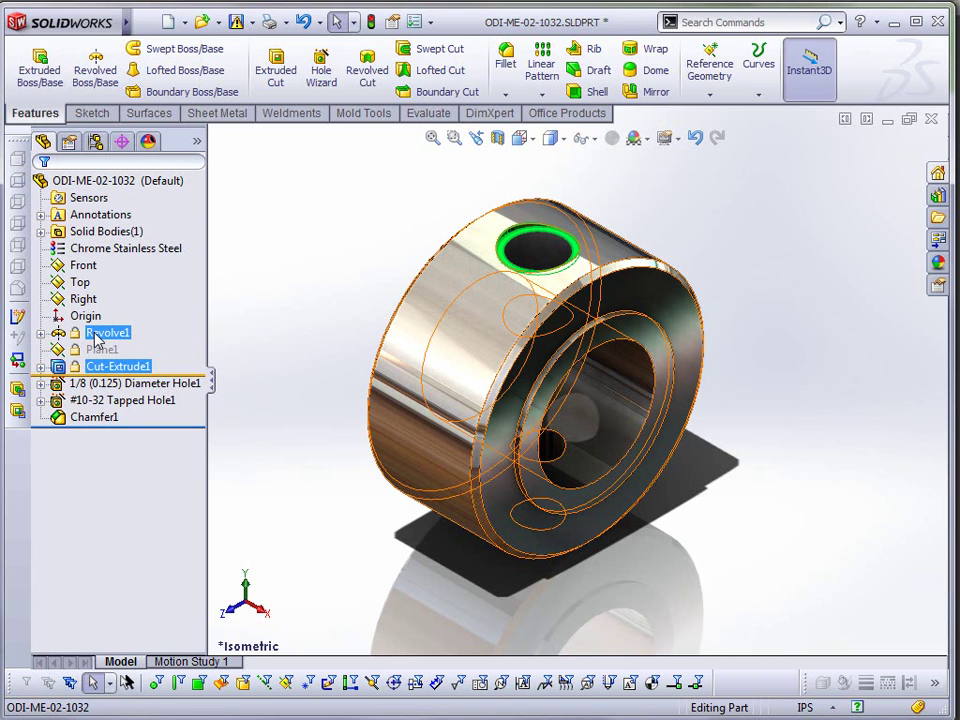
left_click(265, 289)
left_click_drag(200, 377, 360, 240)
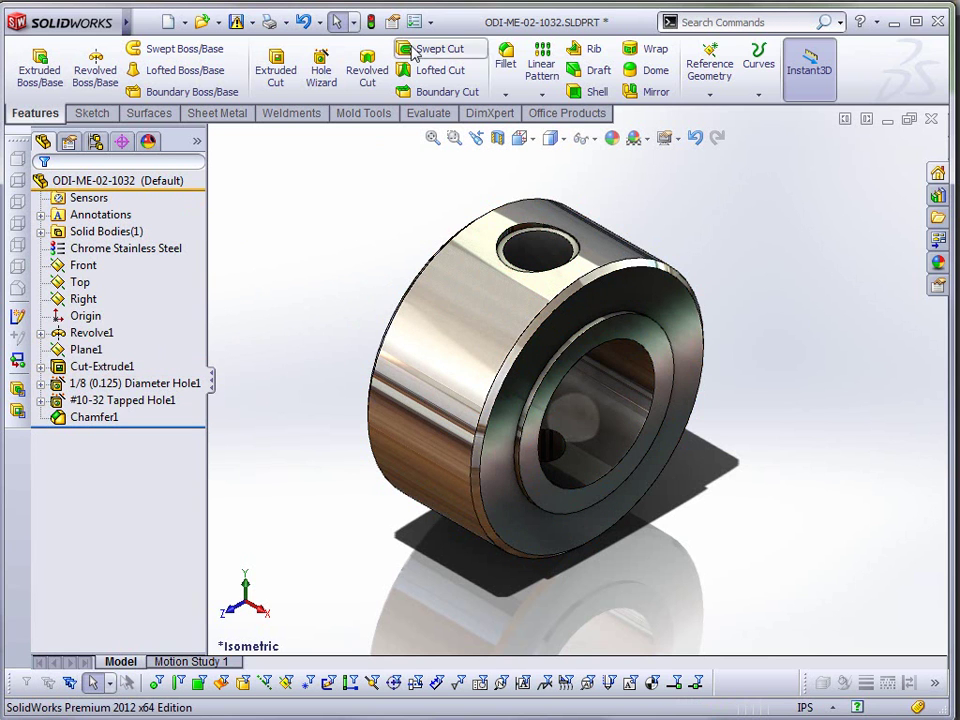
left_click(414, 21)
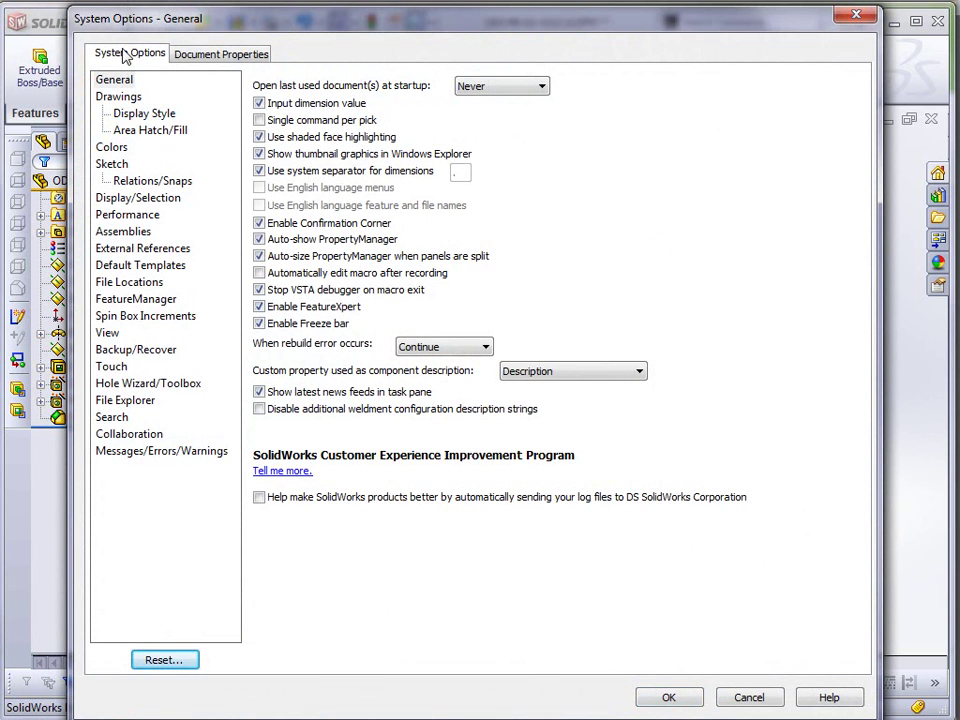
left_click(118, 84)
left_click(164, 452)
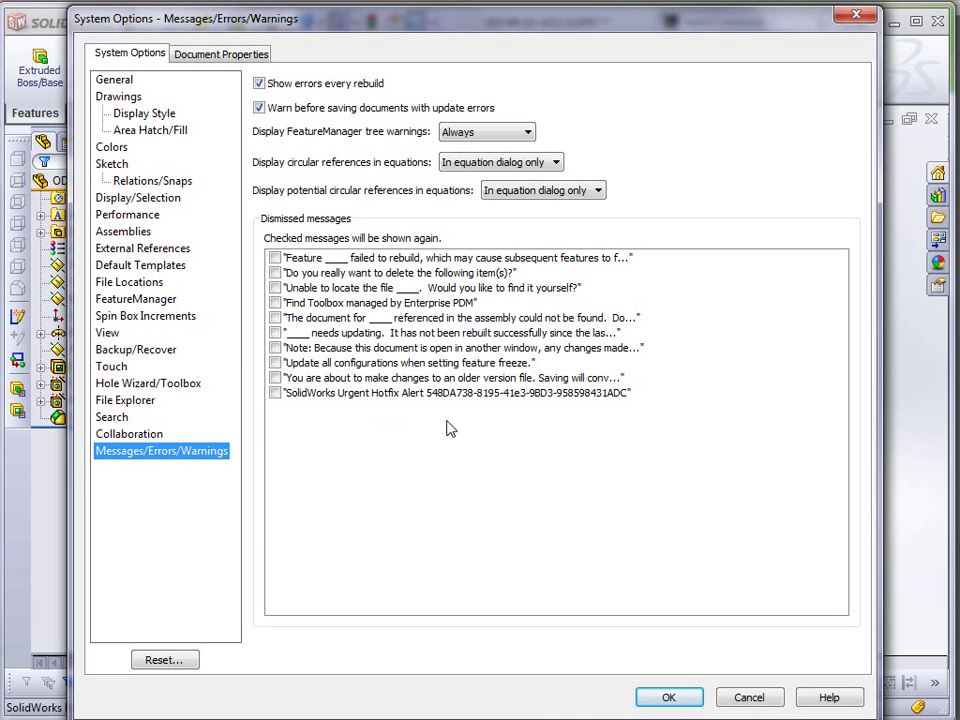
left_click(745, 698)
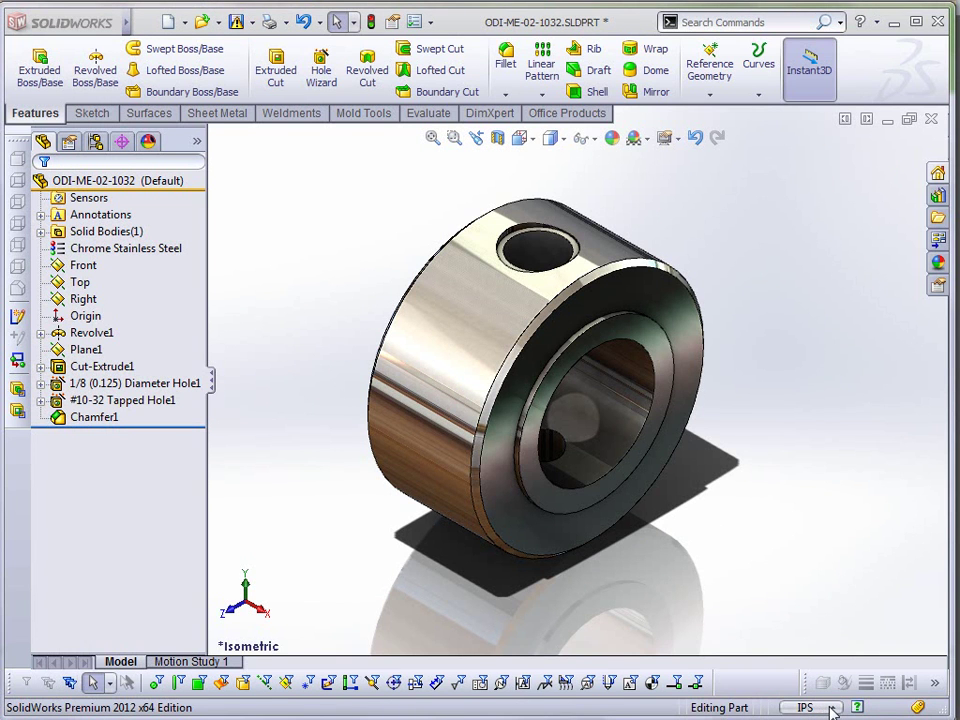
- Switch the part's units to MMGS and then to IPS, checking the bore dimensions
left_click(831, 711)
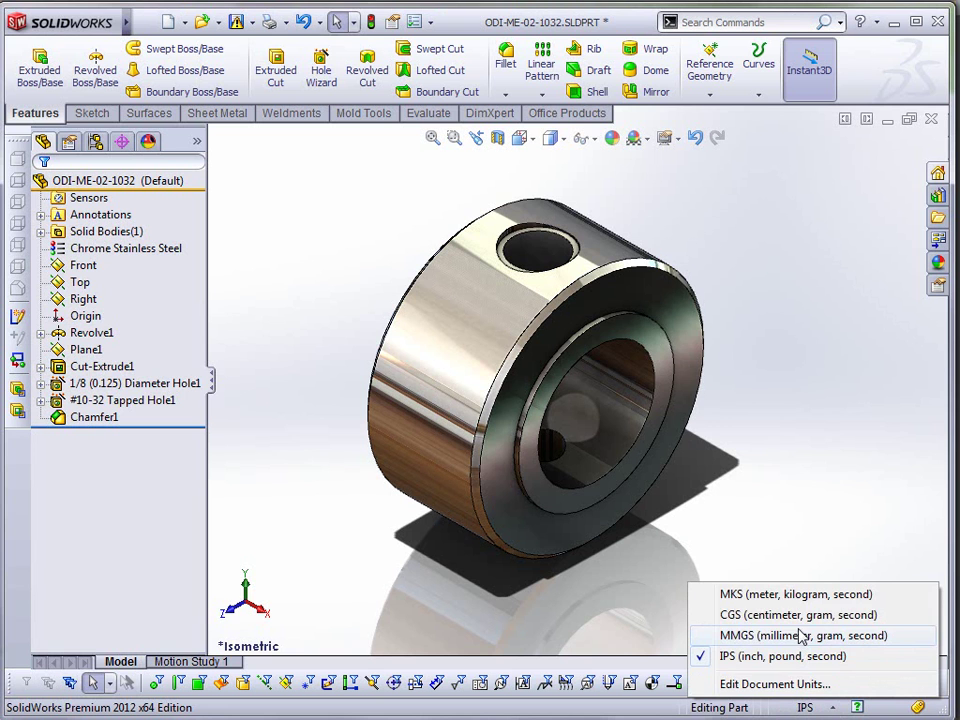
left_click(640, 400)
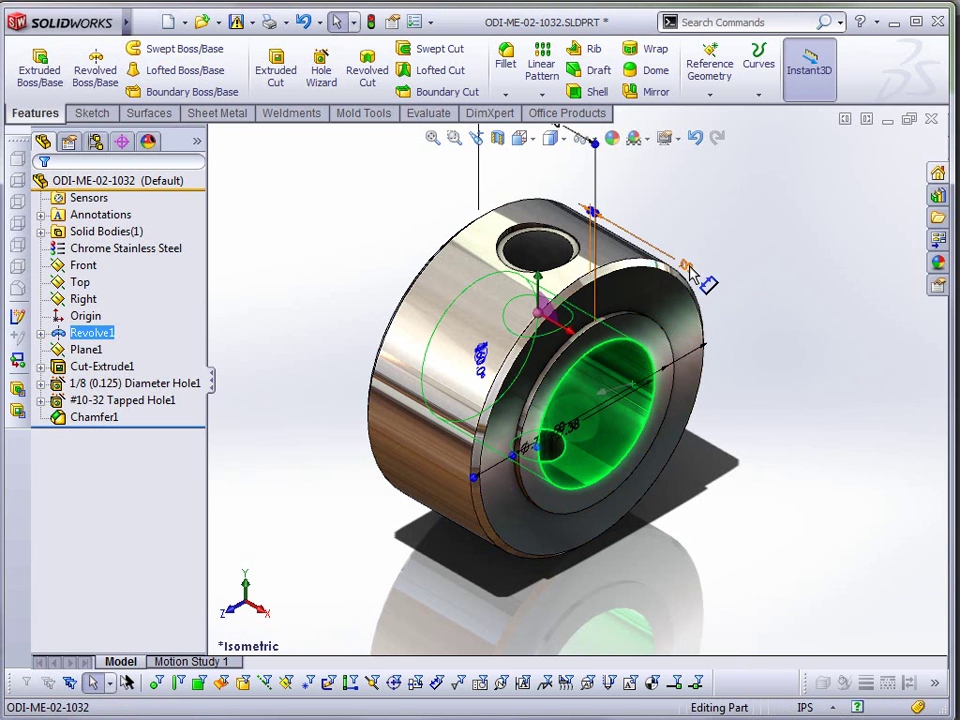
left_click(751, 620)
left_click(822, 707)
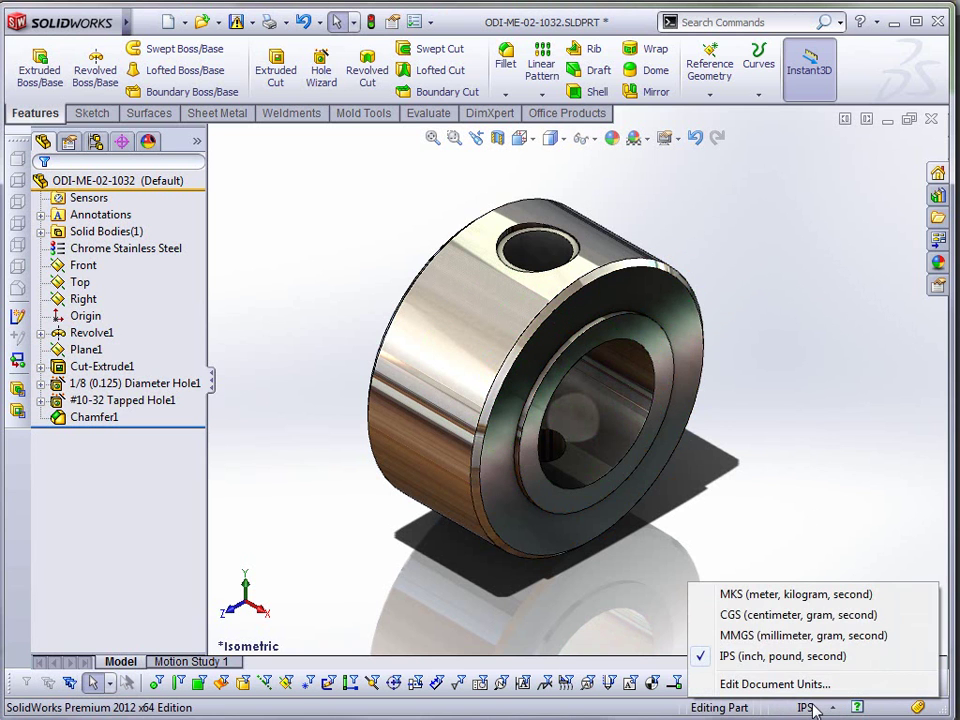
left_click(799, 635)
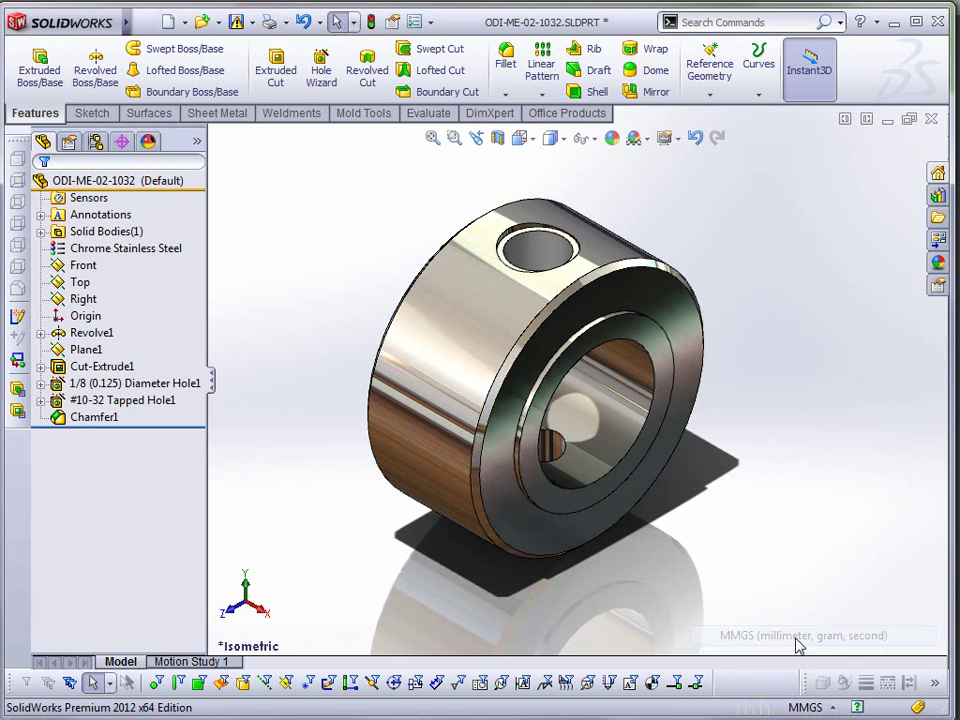
left_click(613, 428)
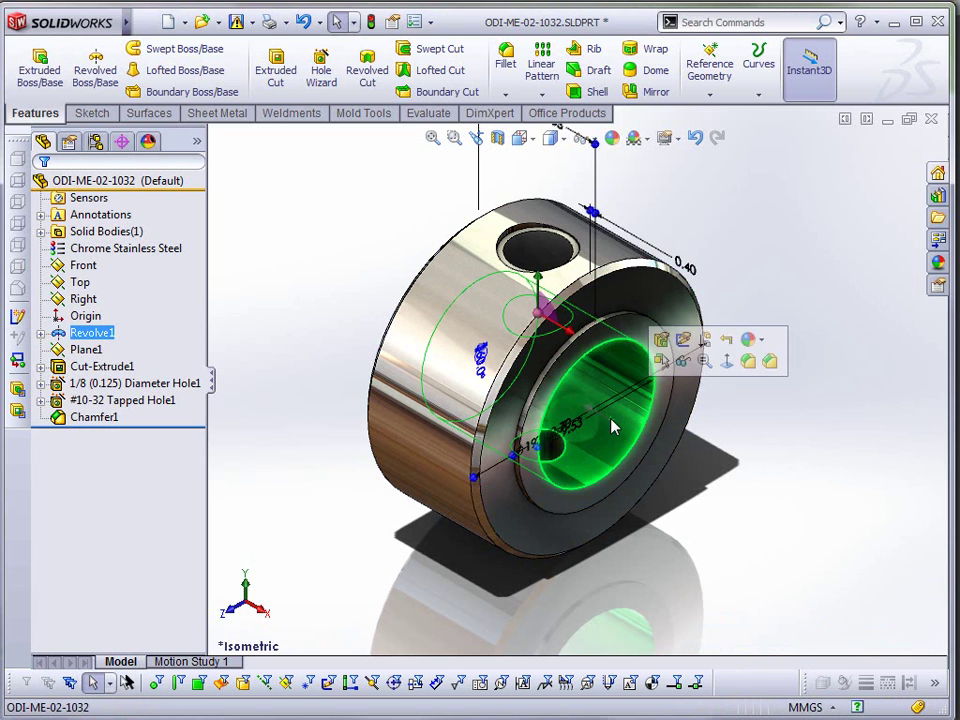
left_click(827, 440)
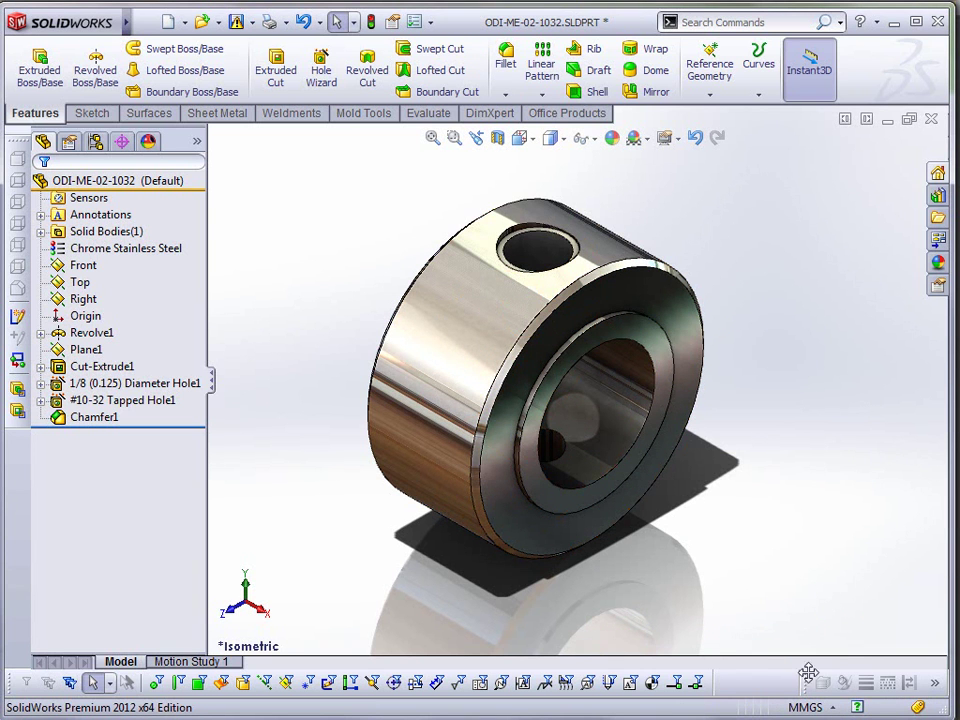
left_click(808, 707)
left_click(790, 656)
- Edit the bore diameter dimension in place on the model to .6mm
left_click(622, 410)
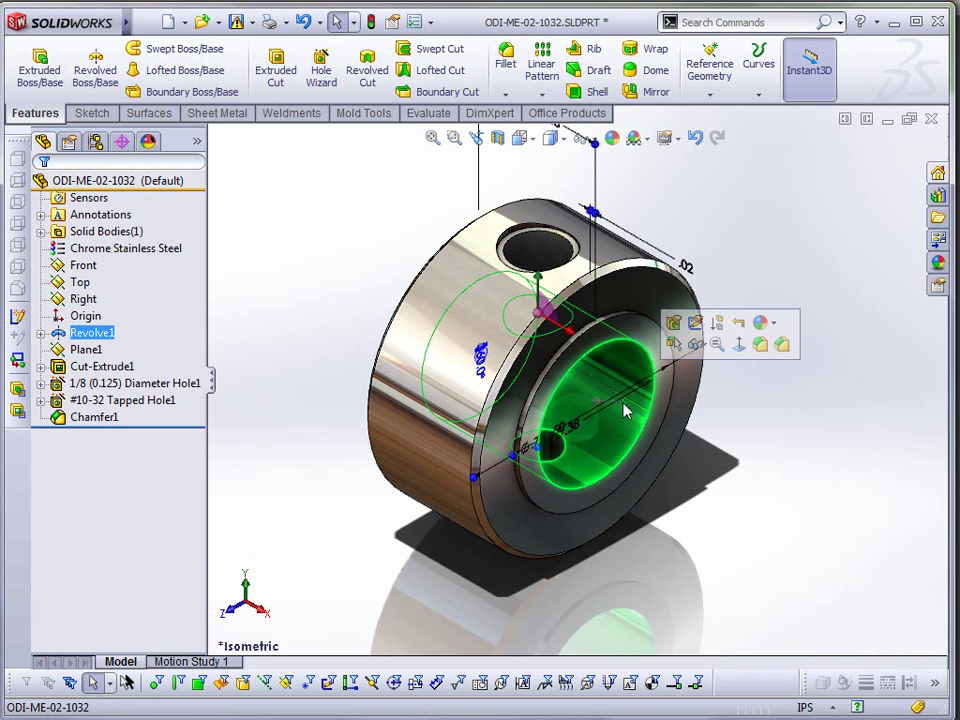
left_click_drag(585, 432, 750, 471)
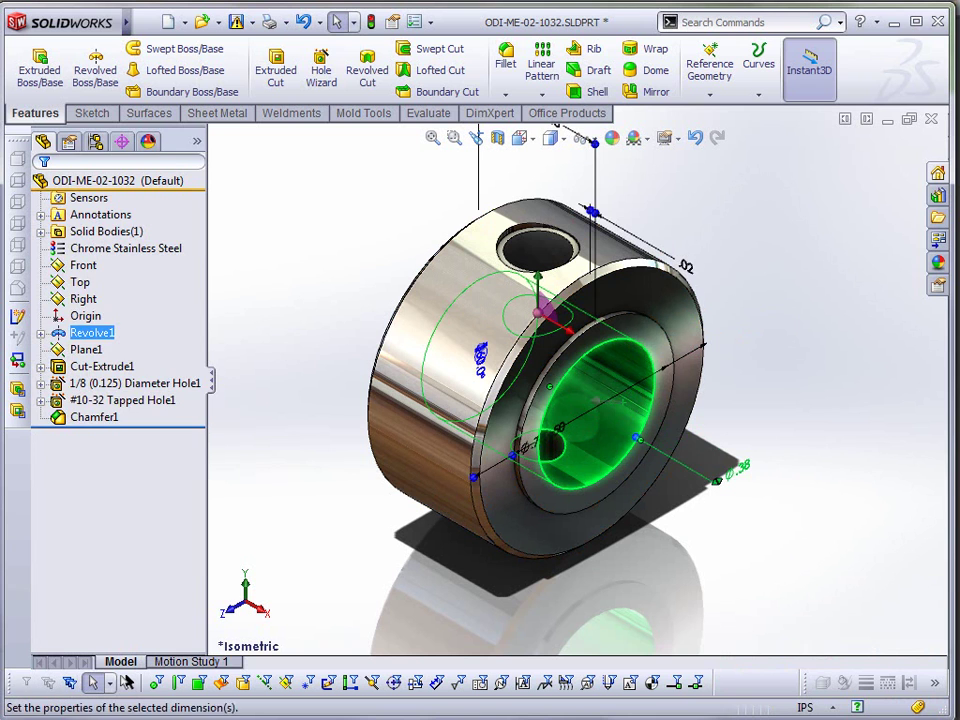
left_click(752, 472)
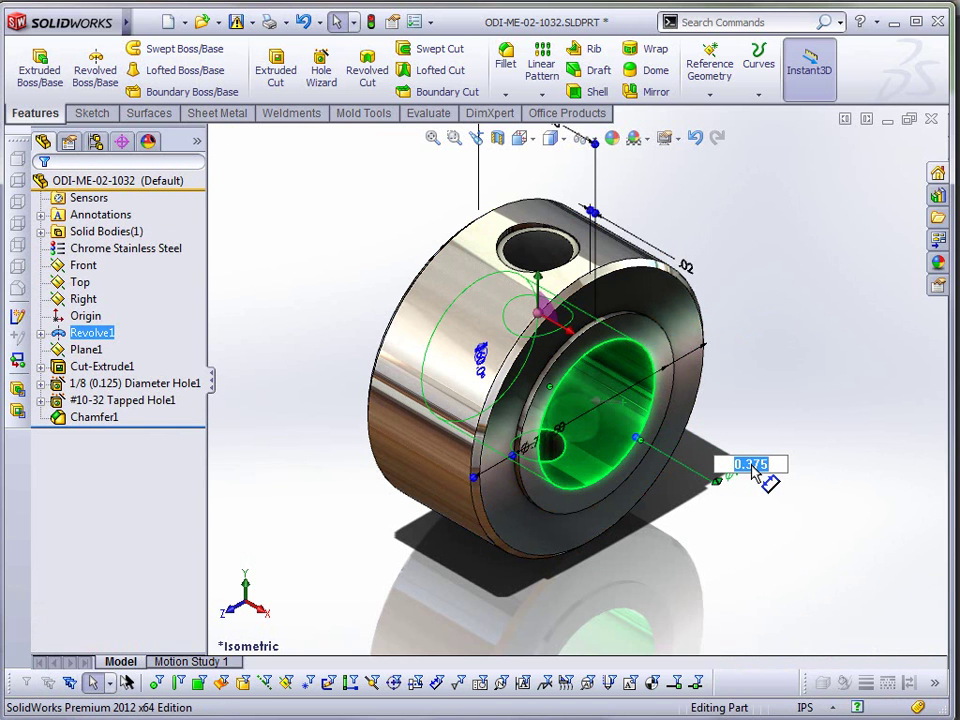
type(".")
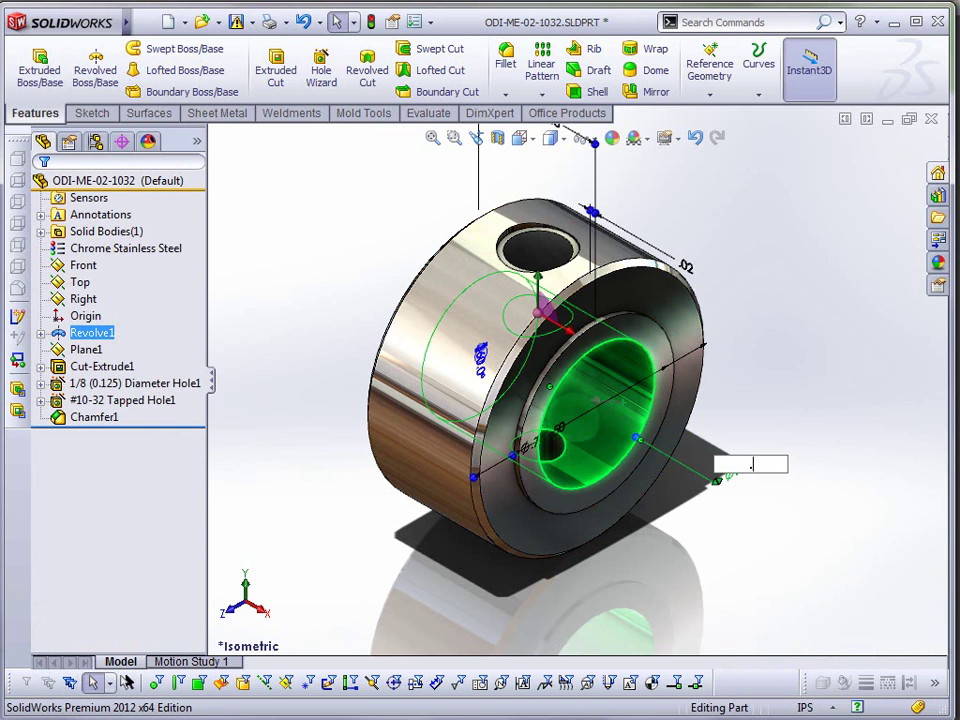
type("6mm")
key("Return")
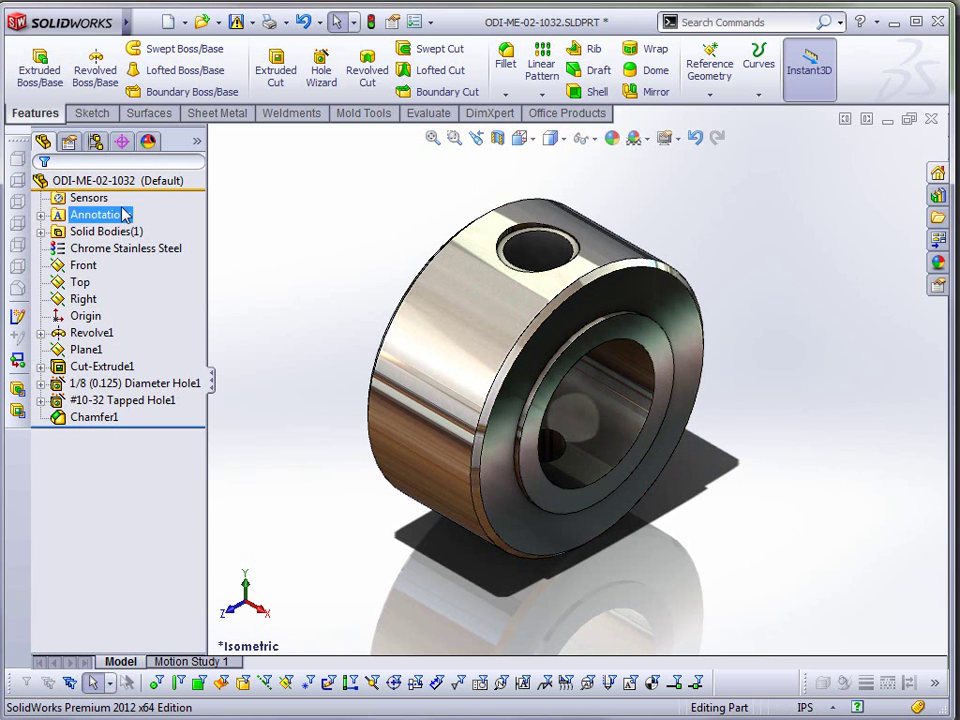
mouse_move(129, 23)
left_click(289, 22)
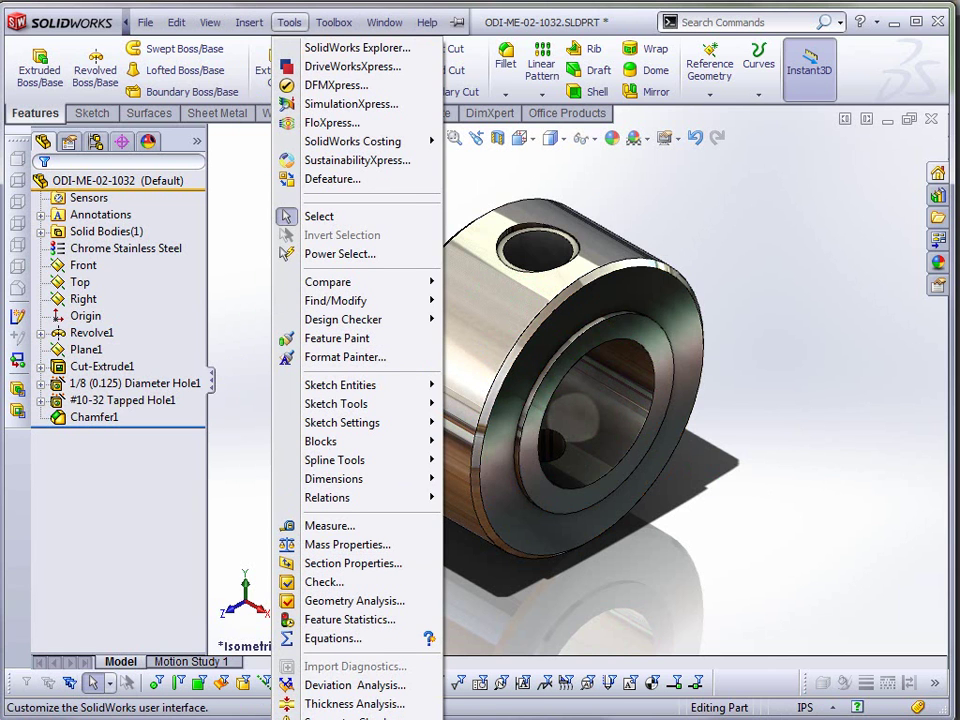
key("Return")
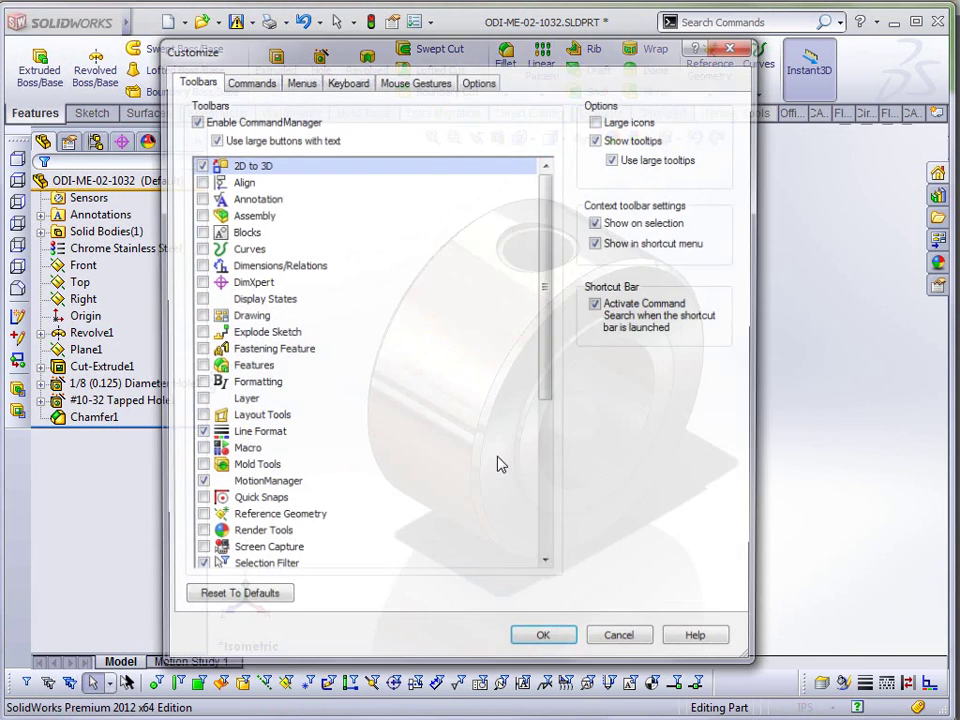
left_click(414, 82)
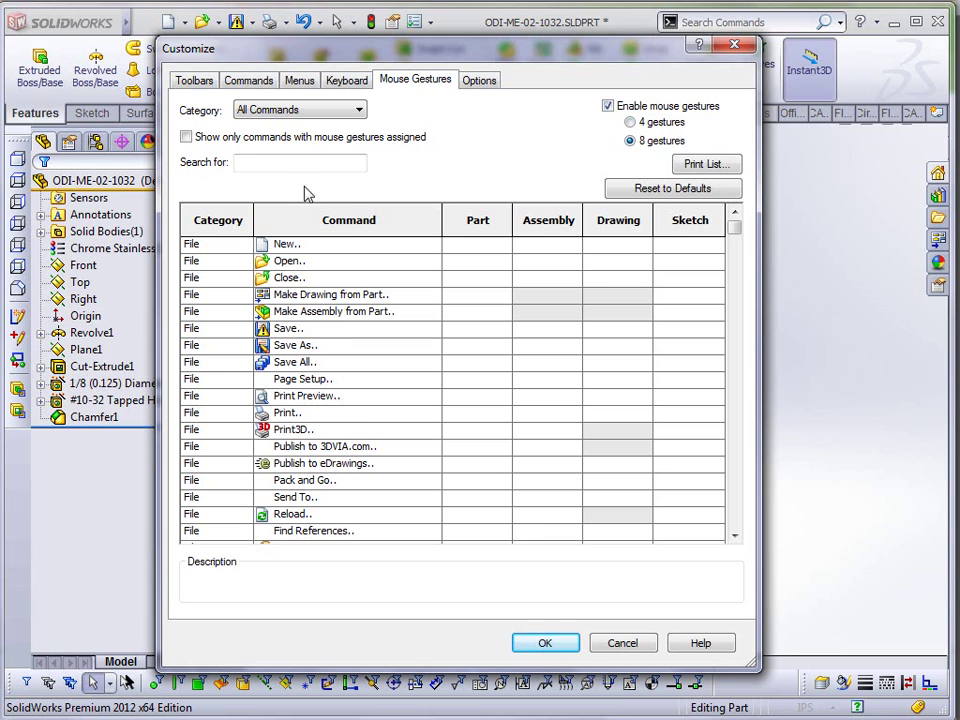
left_click(187, 137)
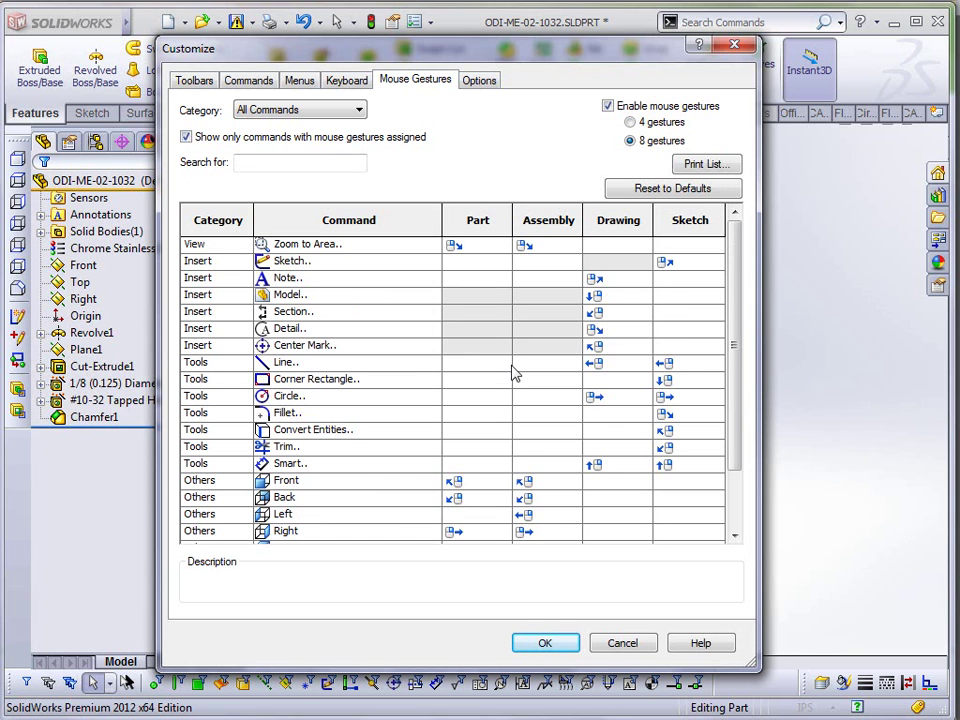
left_click_drag(740, 330, 748, 390)
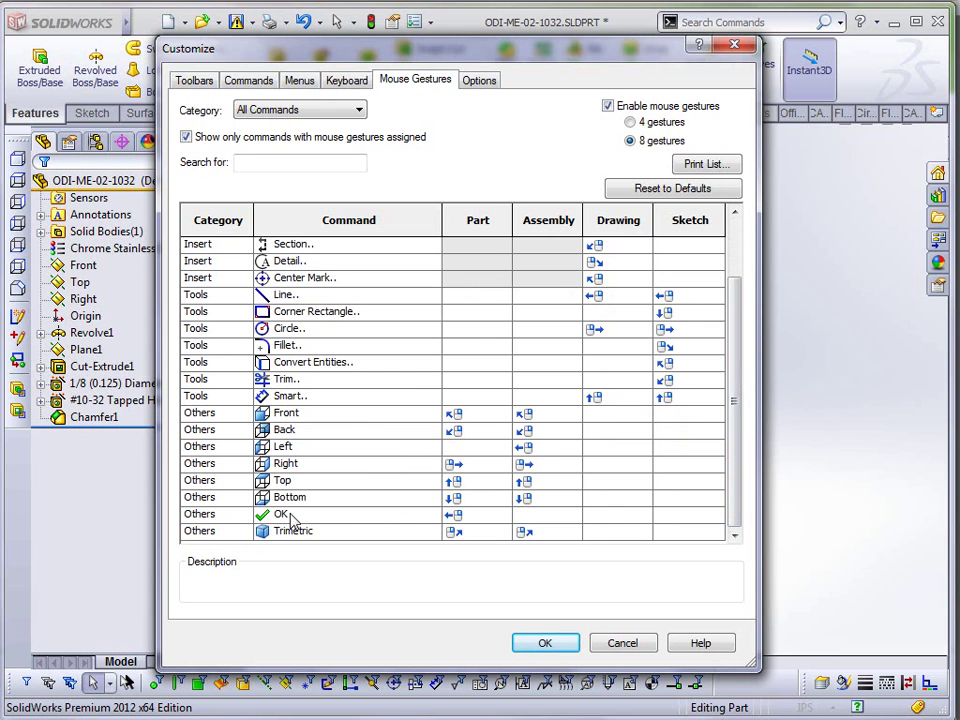
left_click(619, 642)
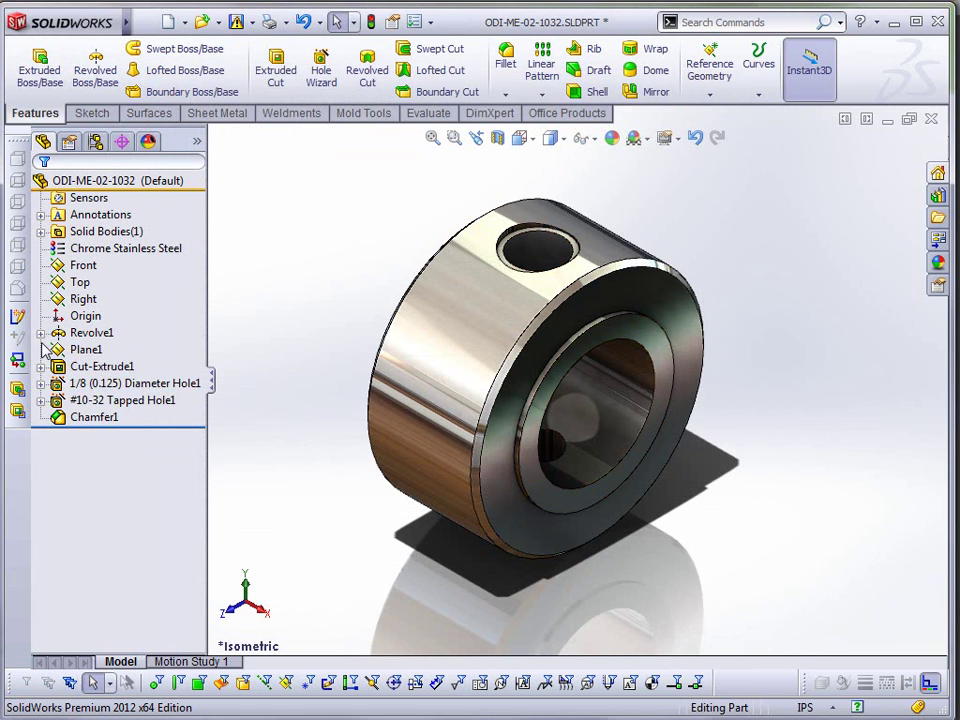
- Edit Revolve1's Sketch1 viewed Normal To, then exit the sketch with a mouse gesture
left_click(40, 332)
left_click(105, 349)
left_click(107, 294)
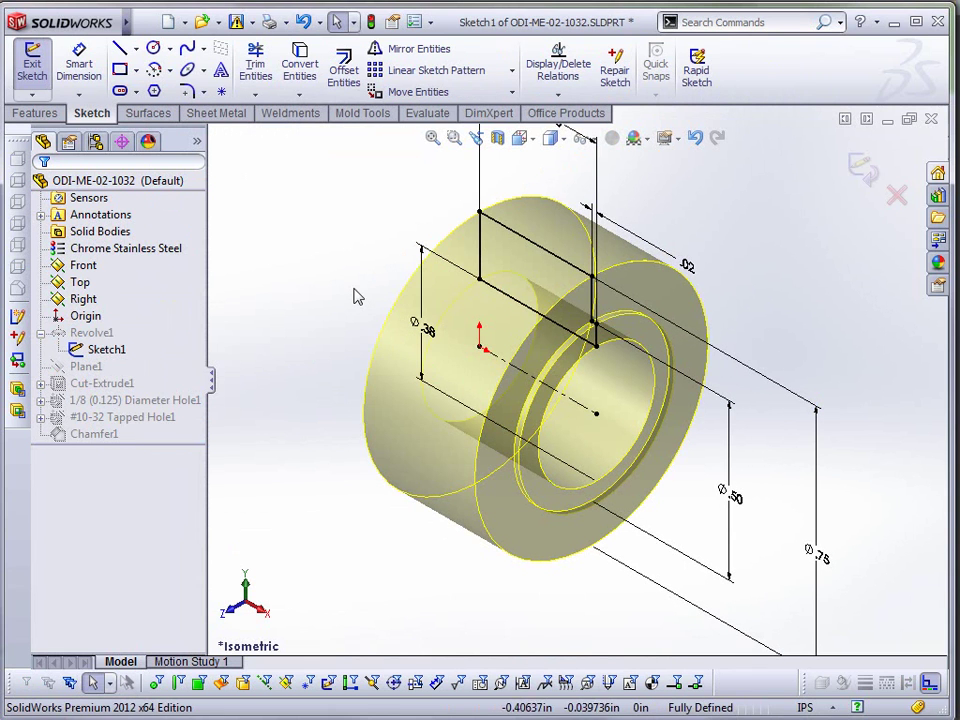
key("space")
left_click(390, 375)
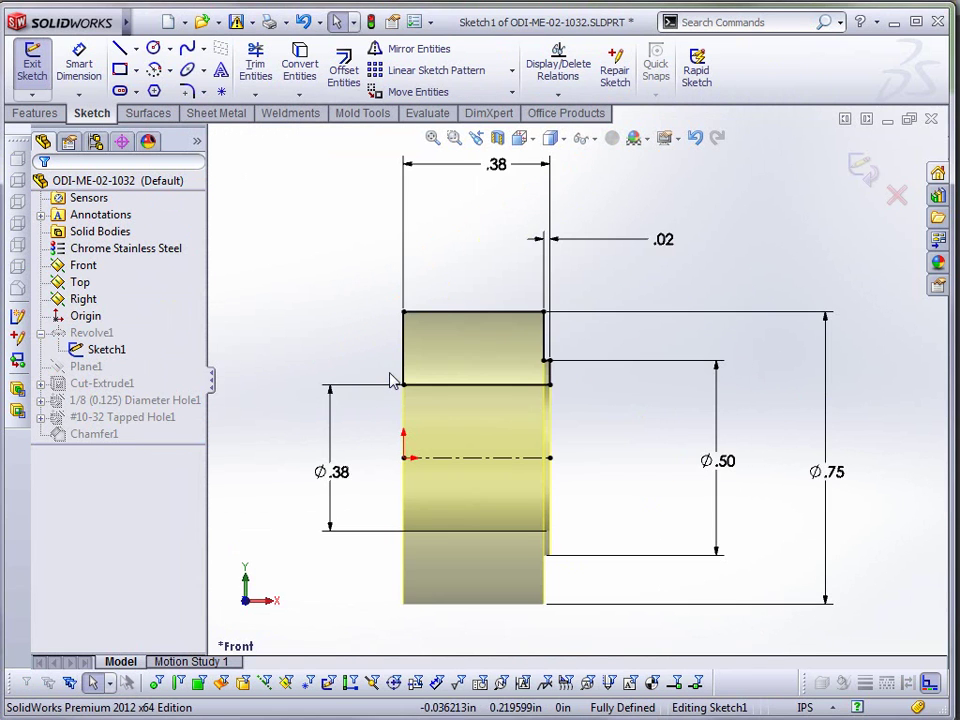
mouse_move(656, 268)
right_mouse_down()
mouse_move(686, 287)
mouse_move(645, 294)
mouse_move(677, 294)
mouse_move(669, 259)
mouse_move(628, 289)
mouse_move(697, 305)
mouse_move(681, 257)
mouse_move(669, 285)
mouse_move(718, 259)
mouse_move(731, 233)
mouse_move(761, 257)
mouse_move(783, 213)
right_mouse_up()
key("Escape")
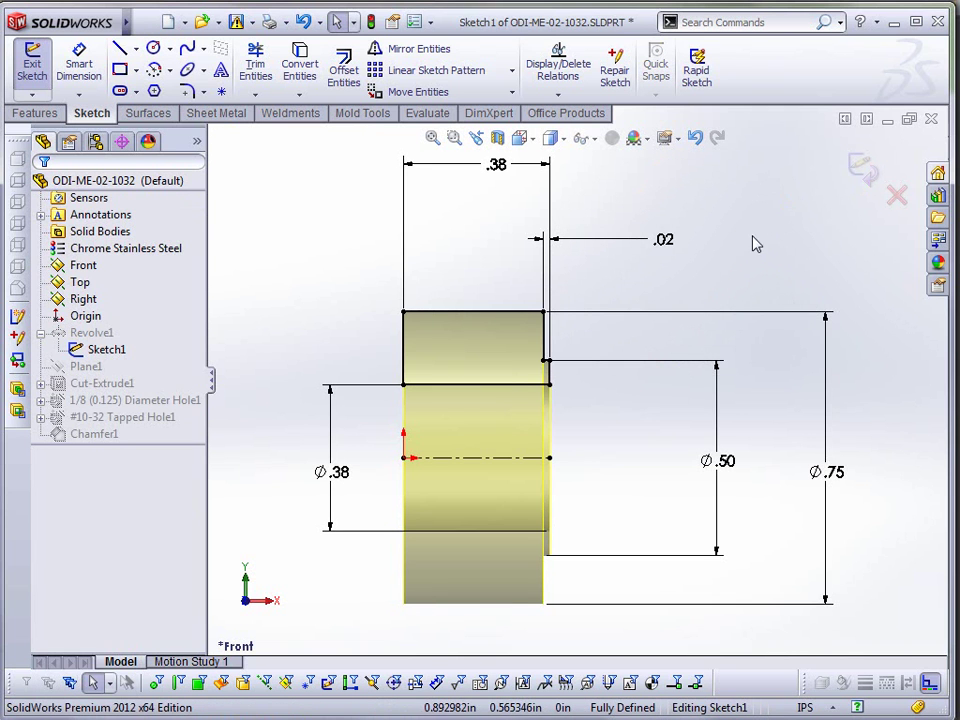
mouse_move(733, 279)
right_mouse_down()
mouse_move(767, 266)
mouse_move(789, 237)
right_mouse_up()
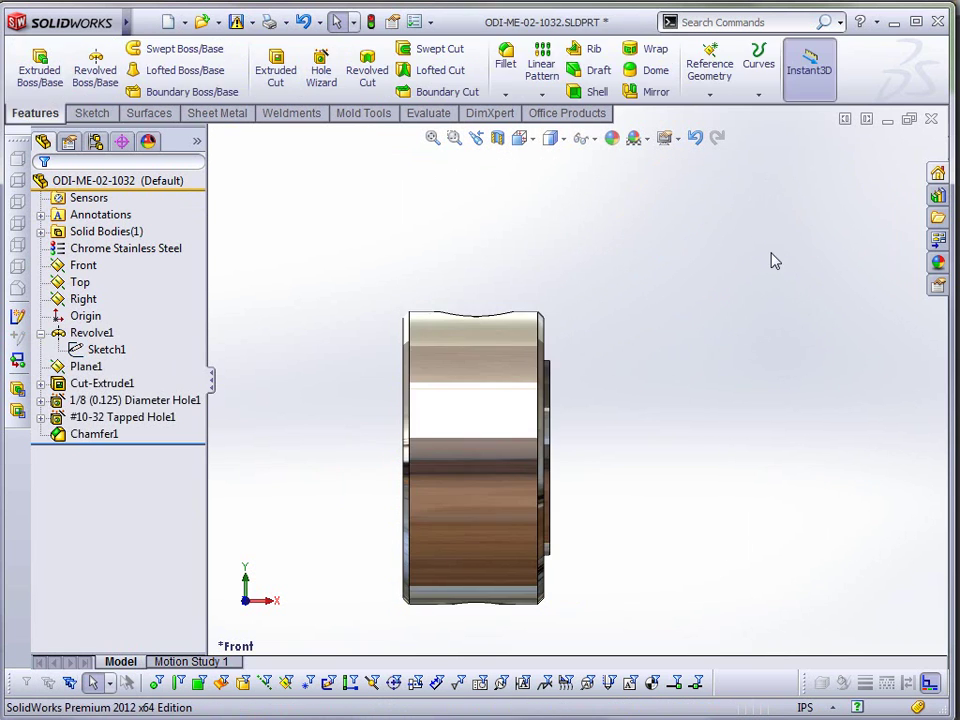
- Re-accept Revolve1's feature settings unchanged
left_click(96, 334)
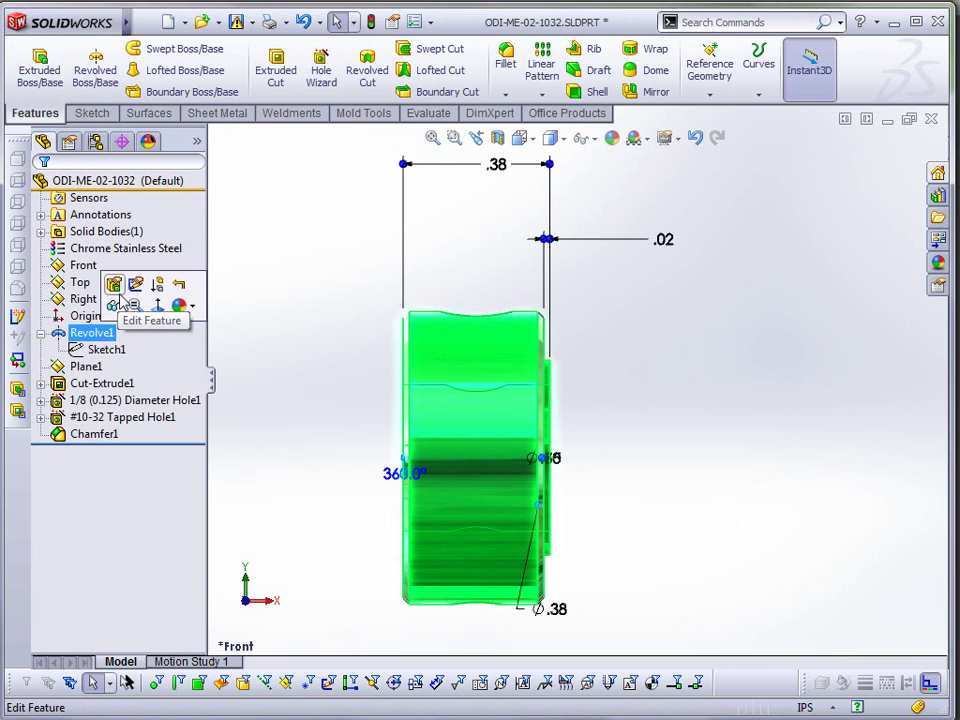
left_click(111, 285)
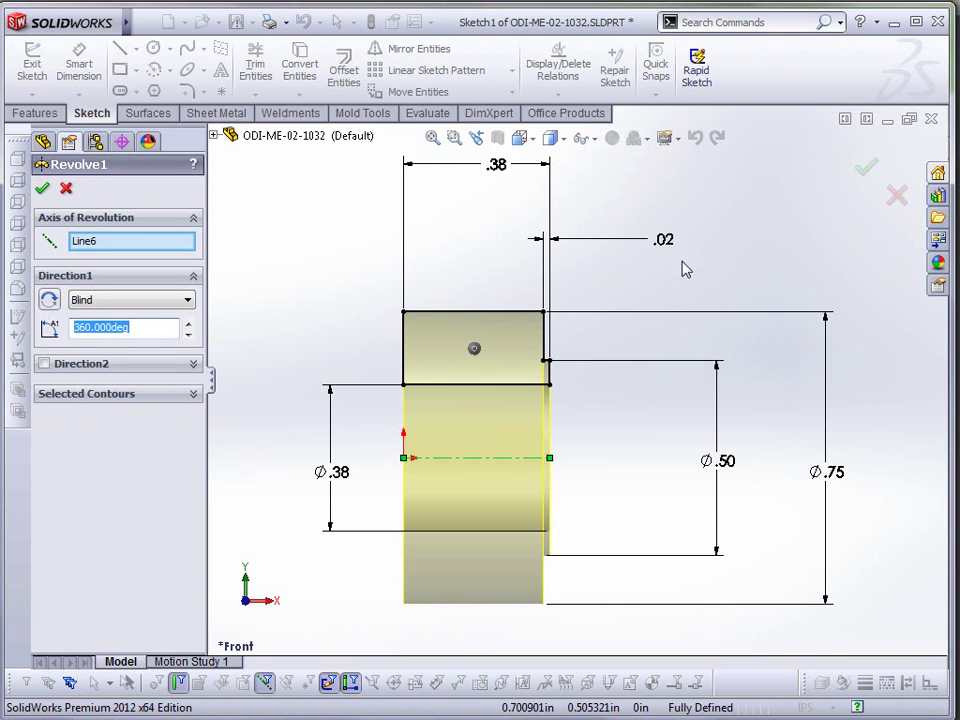
right_click_drag(715, 267, 649, 274)
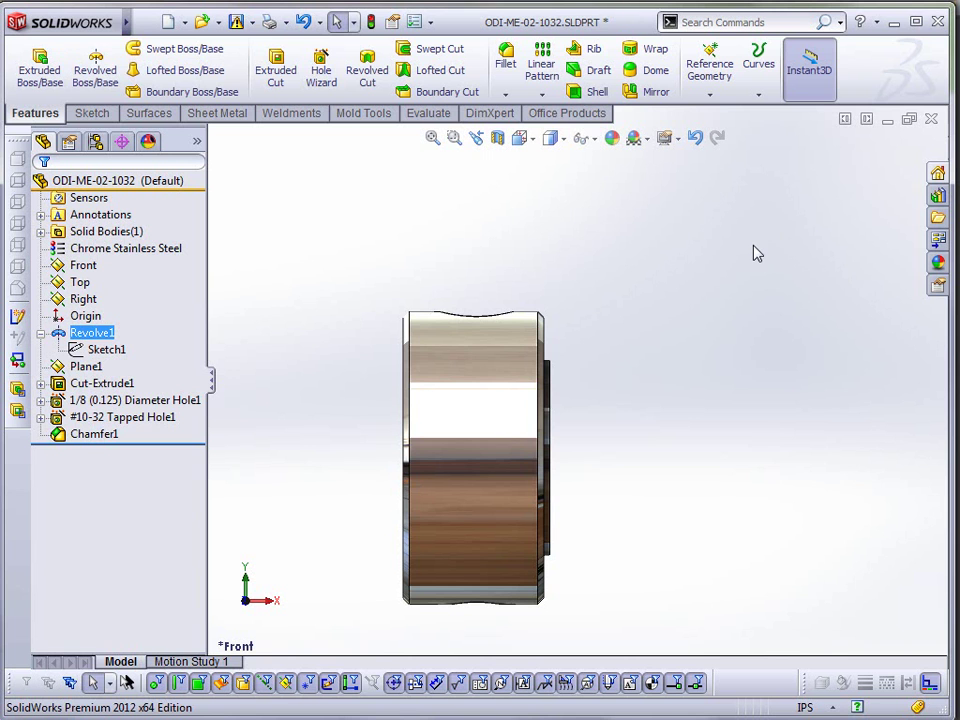
- Pin the menu bar visible and show UI - Delighters.SLDASM's folder from the Window menu
mouse_move(66, 22)
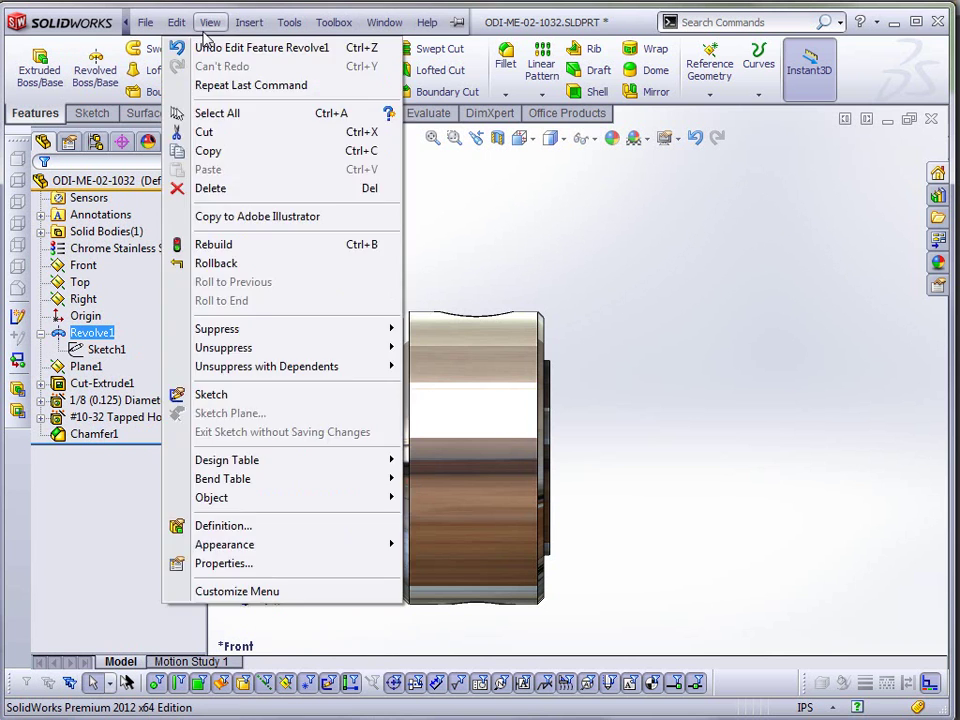
left_click(384, 22)
left_click(458, 22)
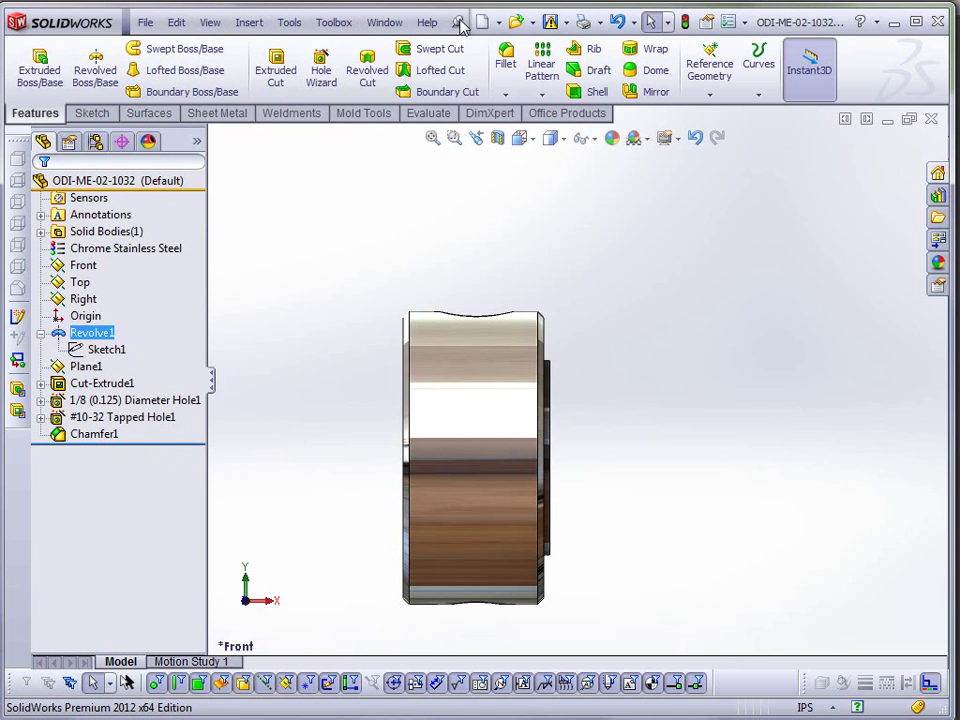
left_click(385, 23)
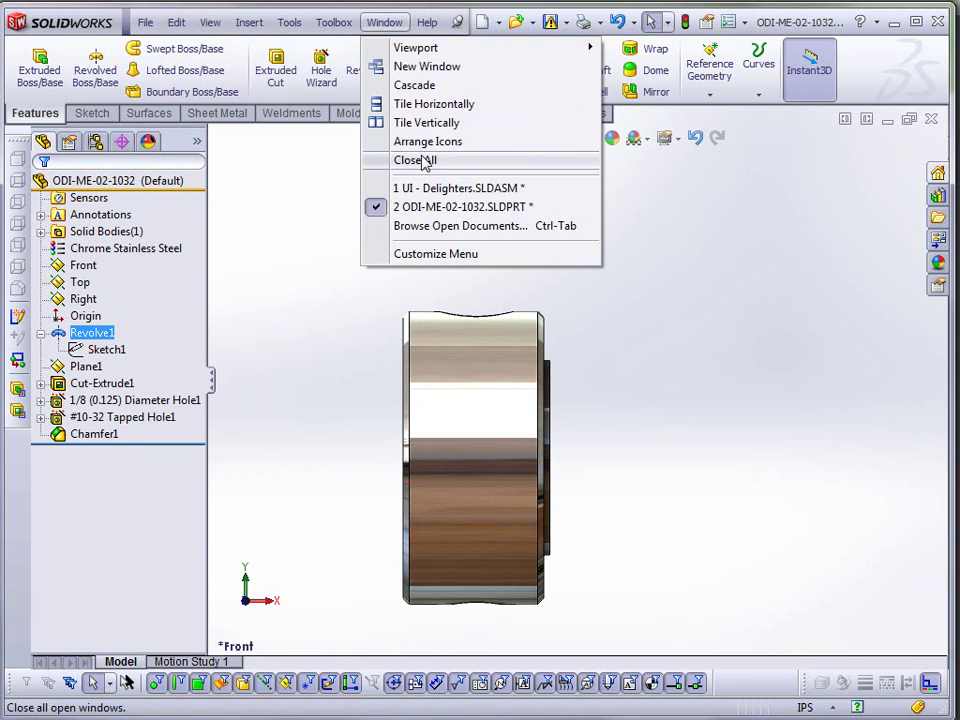
mouse_move(445, 190)
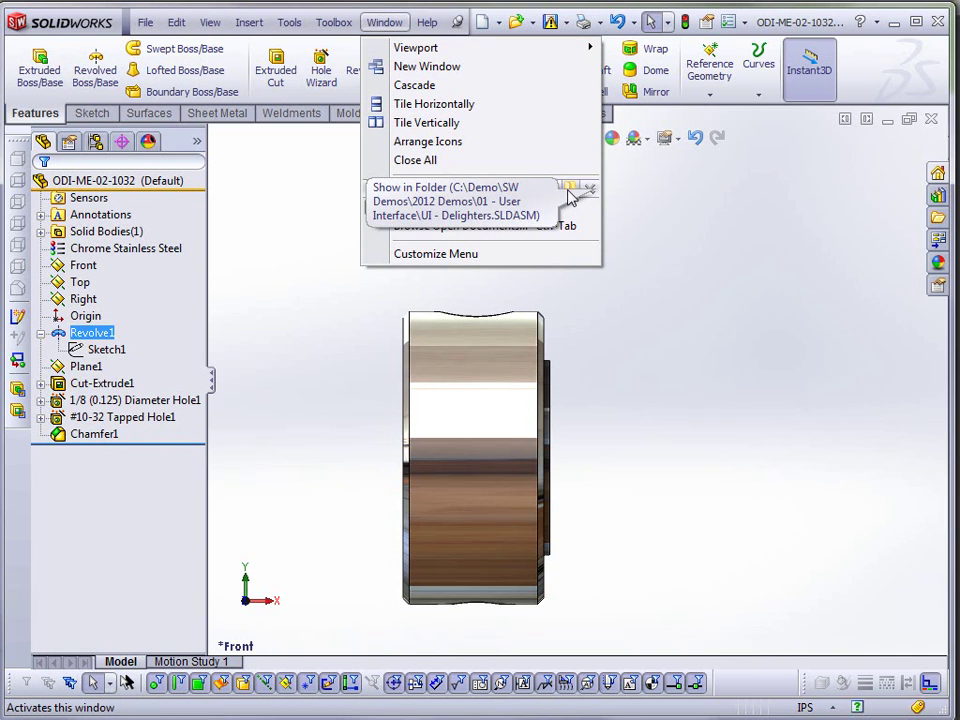
left_click(568, 191)
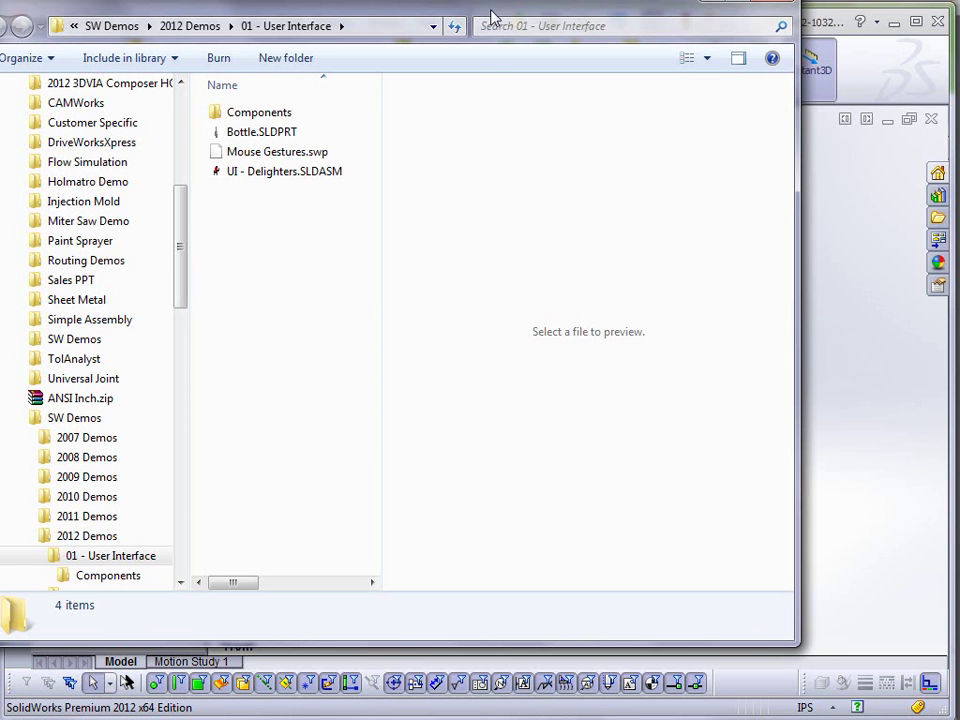
- Move the 01 - User Interface Explorer window slightly, then close it
left_click_drag(489, 17, 535, 47)
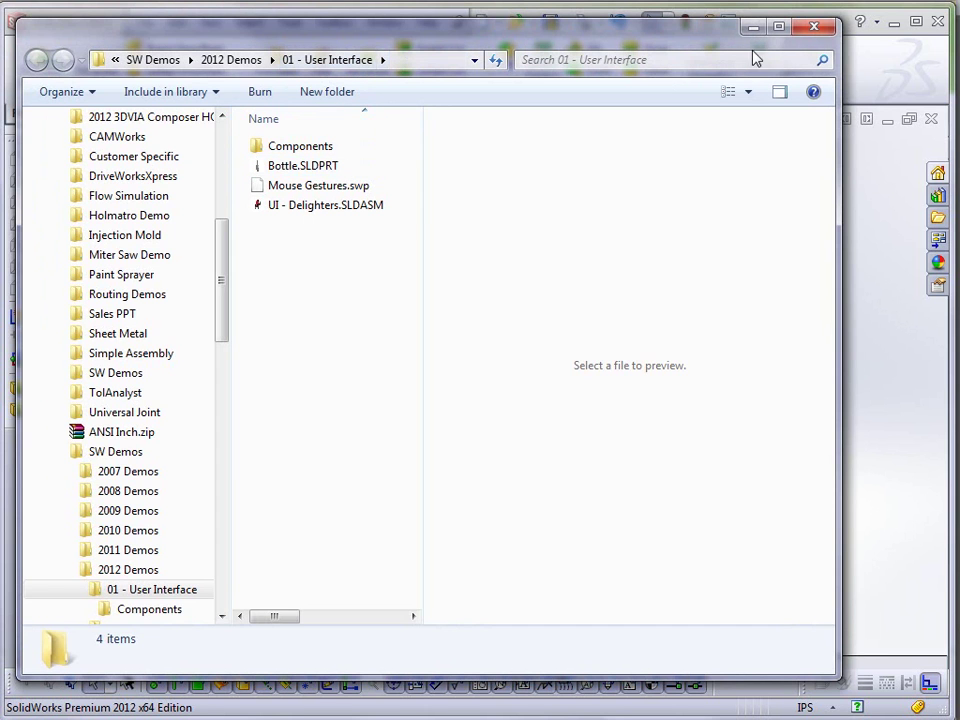
left_click(813, 30)
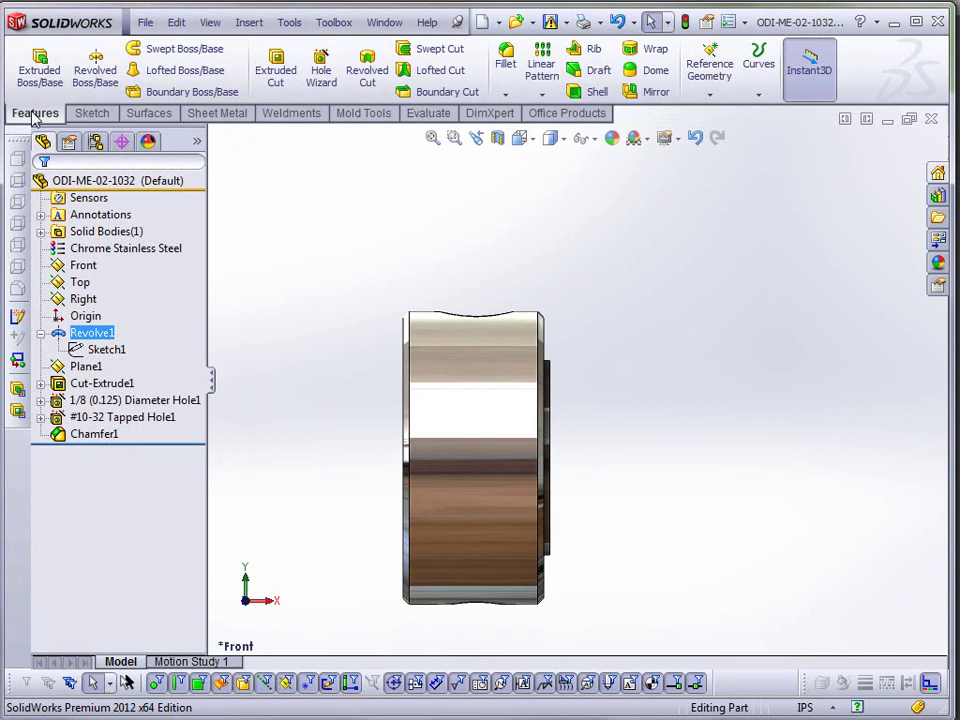
- Pin UI - Delighters.SLDASM in the File menu's recent documents list
left_click(144, 23)
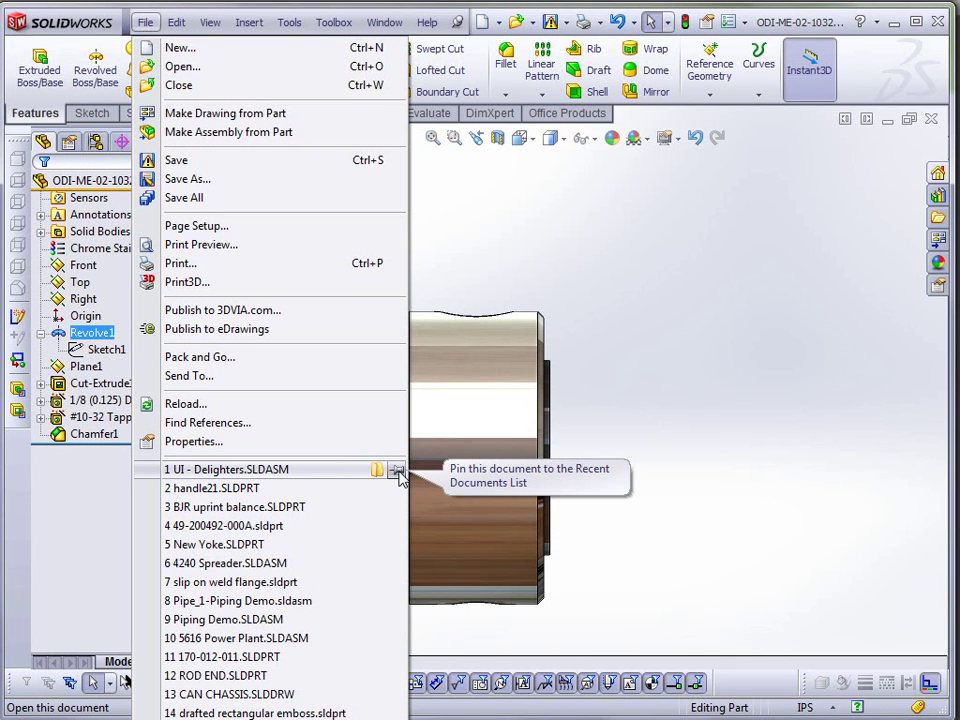
left_click(397, 471)
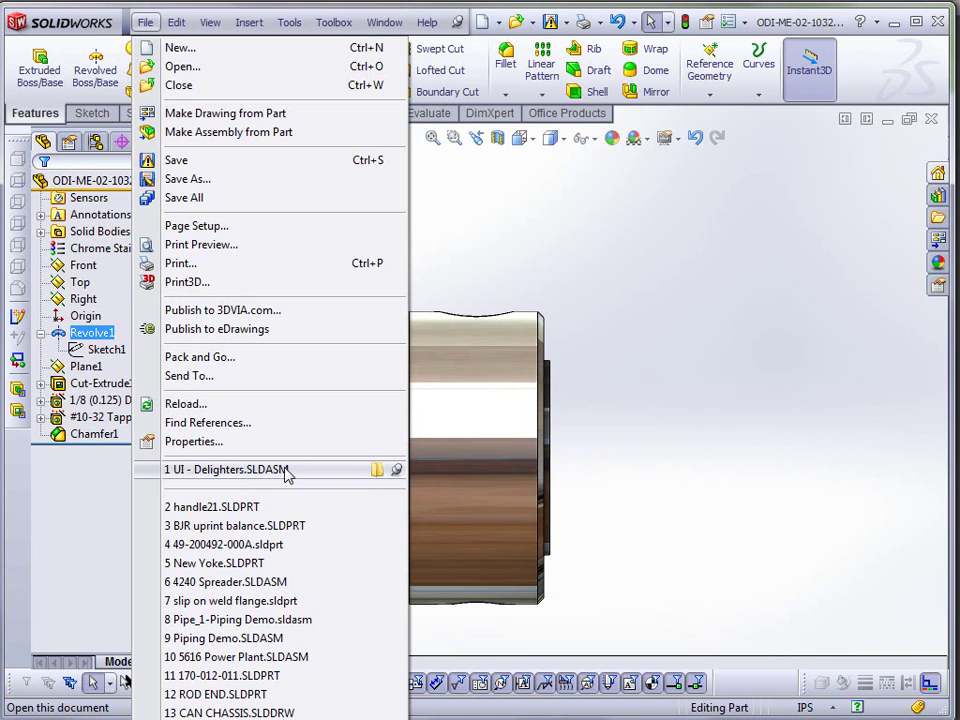
mouse_move(295, 480)
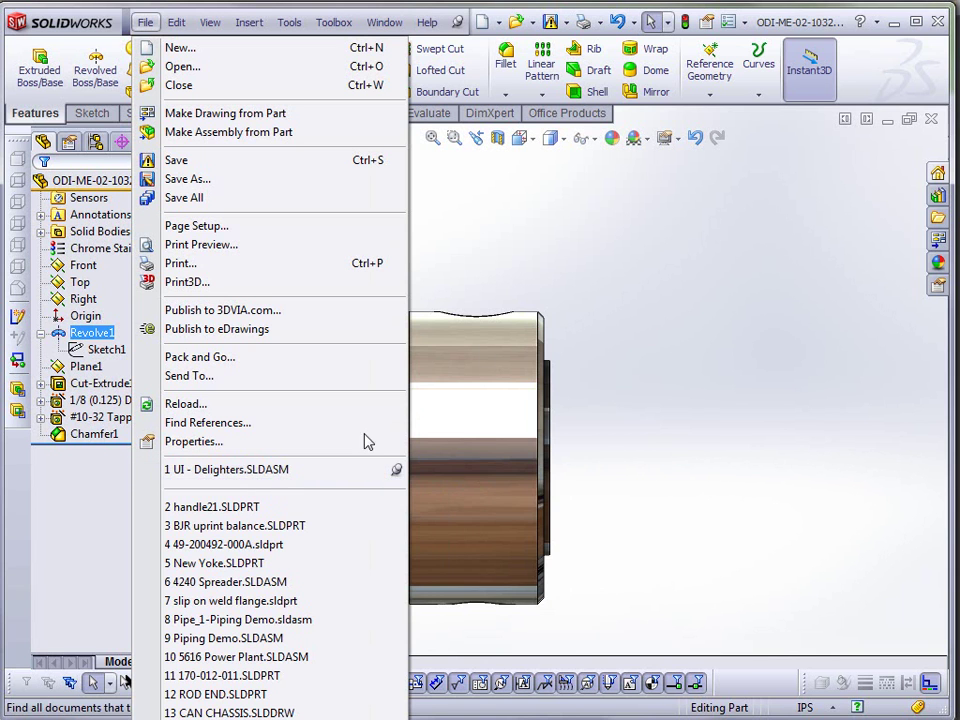
left_click(557, 229)
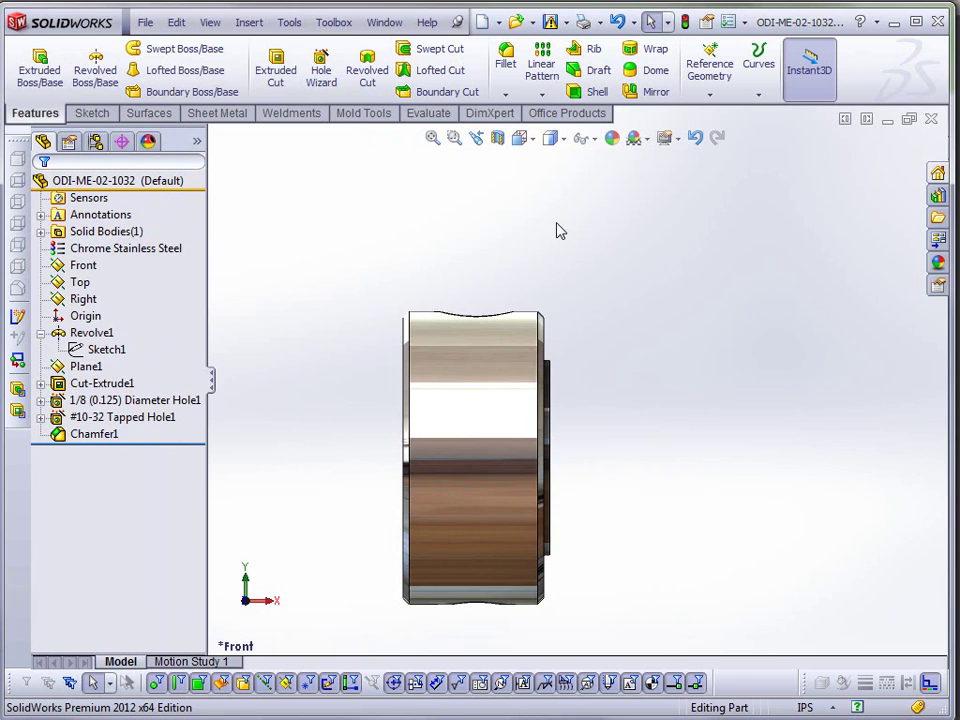
- Browse recent documents with R, then unpin UI - Delighters.SLDASM from recent files
key("r")
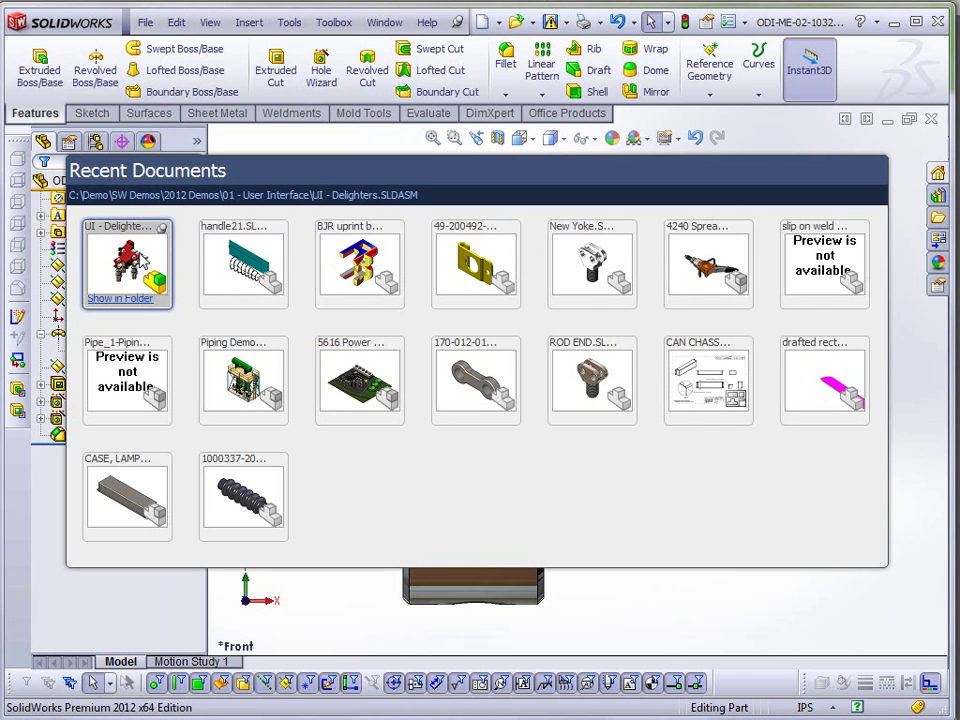
left_click(707, 593)
left_click(145, 22)
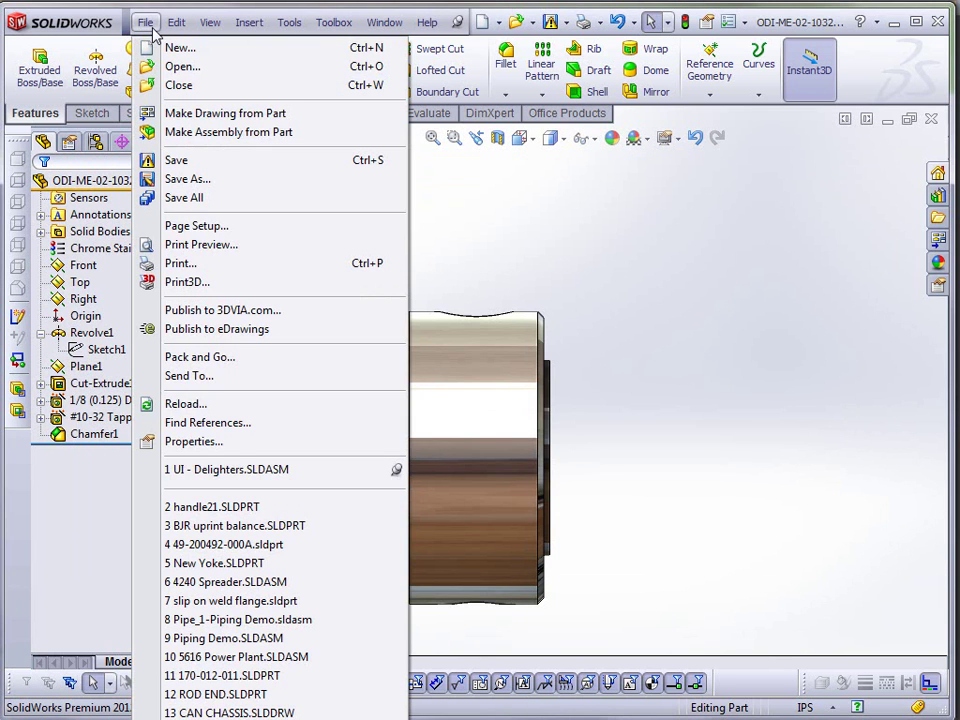
left_click(396, 470)
- Close ODI-ME-02-1032 via the Window menu without saving, then rebuild the assembly when prompted
left_click(497, 186)
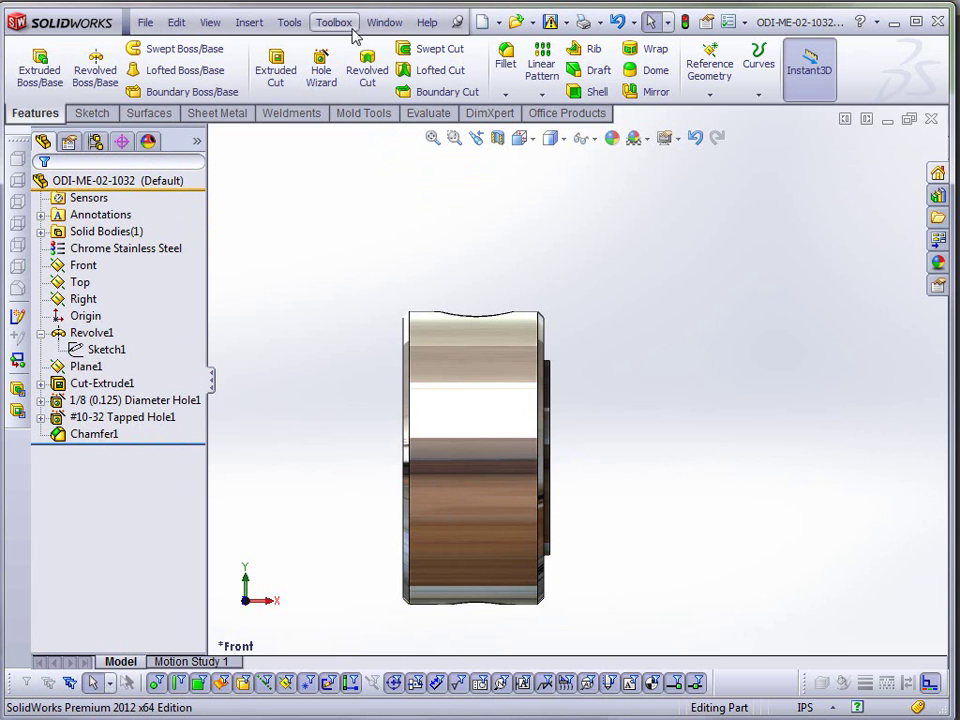
left_click(375, 22)
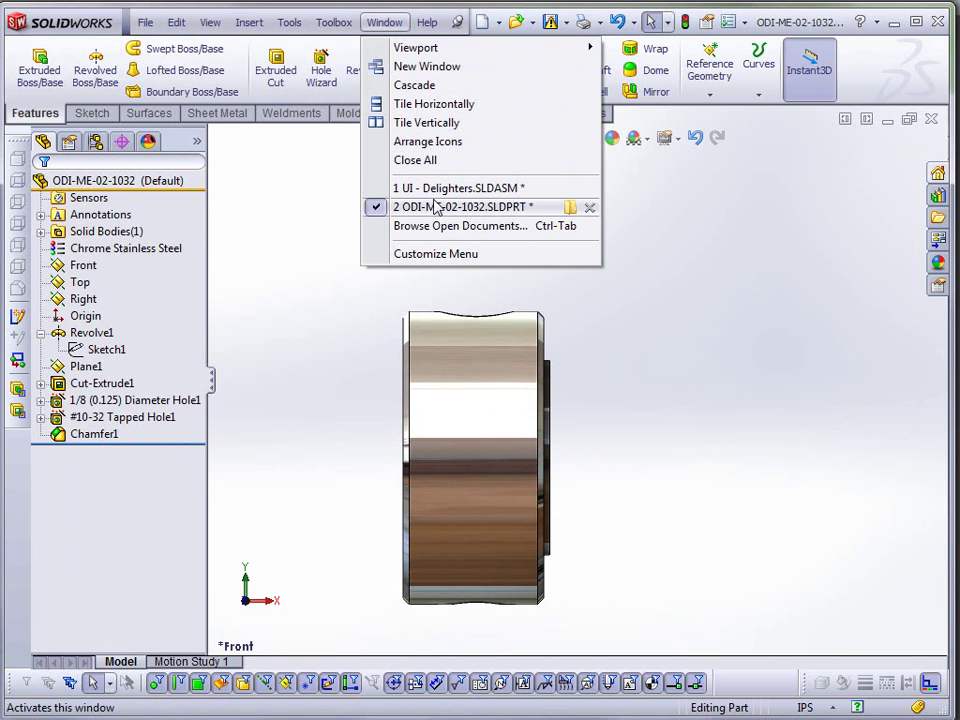
mouse_move(437, 189)
left_click(590, 210)
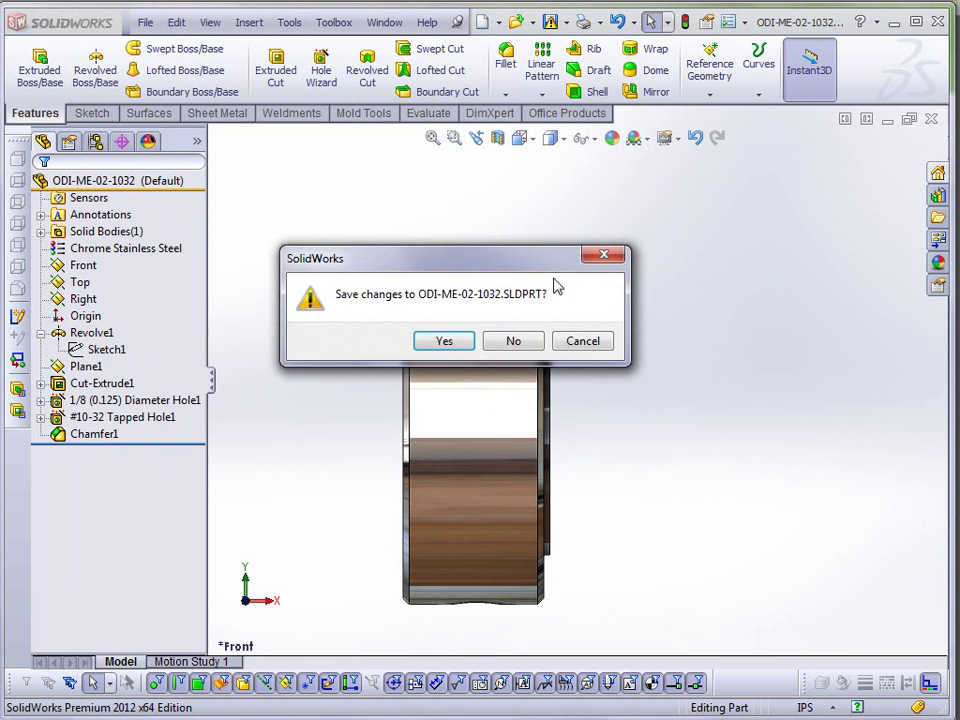
left_click(540, 340)
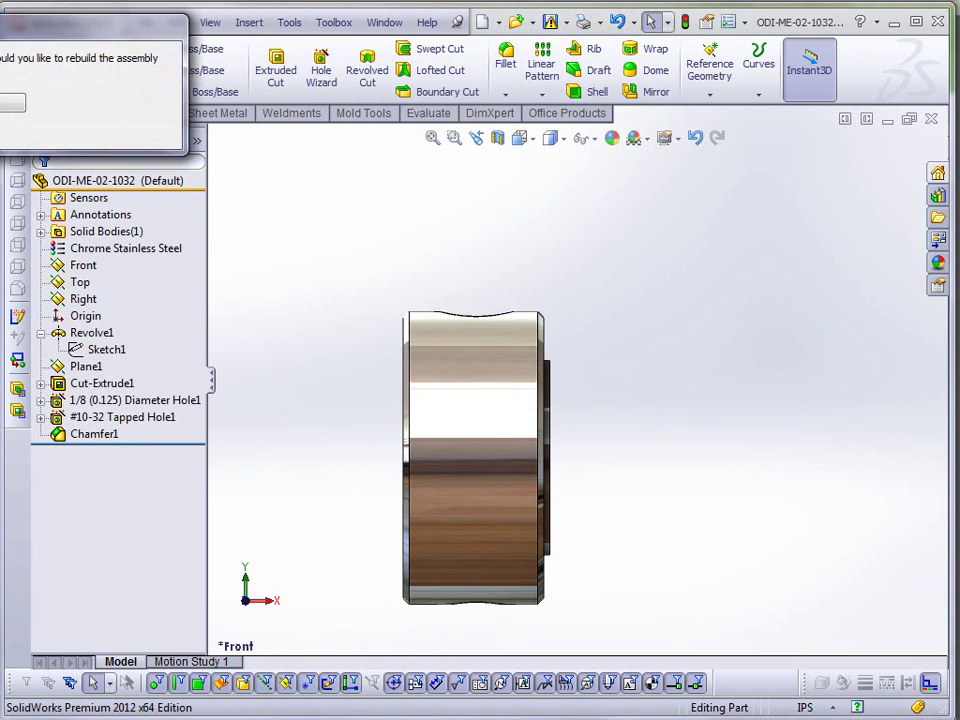
left_click_drag(5, 20, 432, 144)
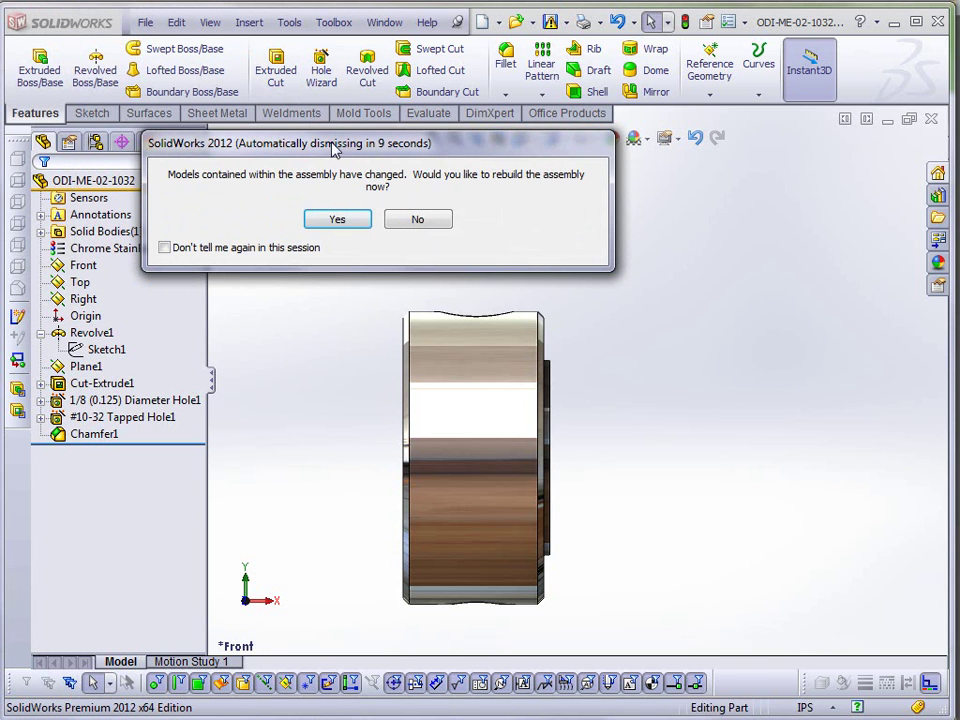
left_click(338, 219)
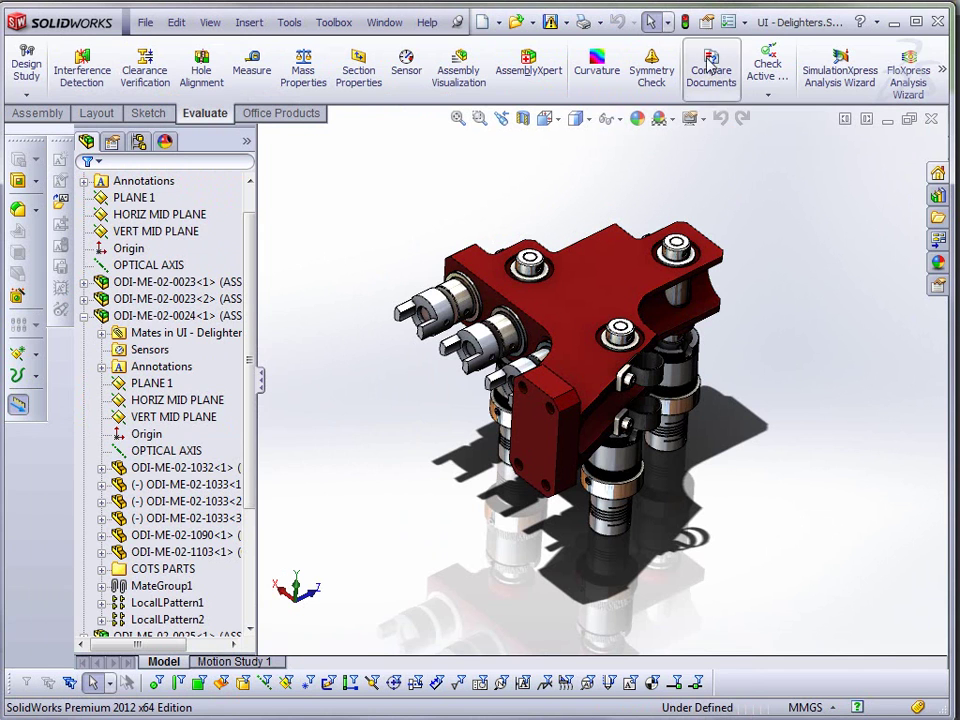
- Unpin the menu bar and search 'hole' to show where the Hole command lives
left_click(459, 23)
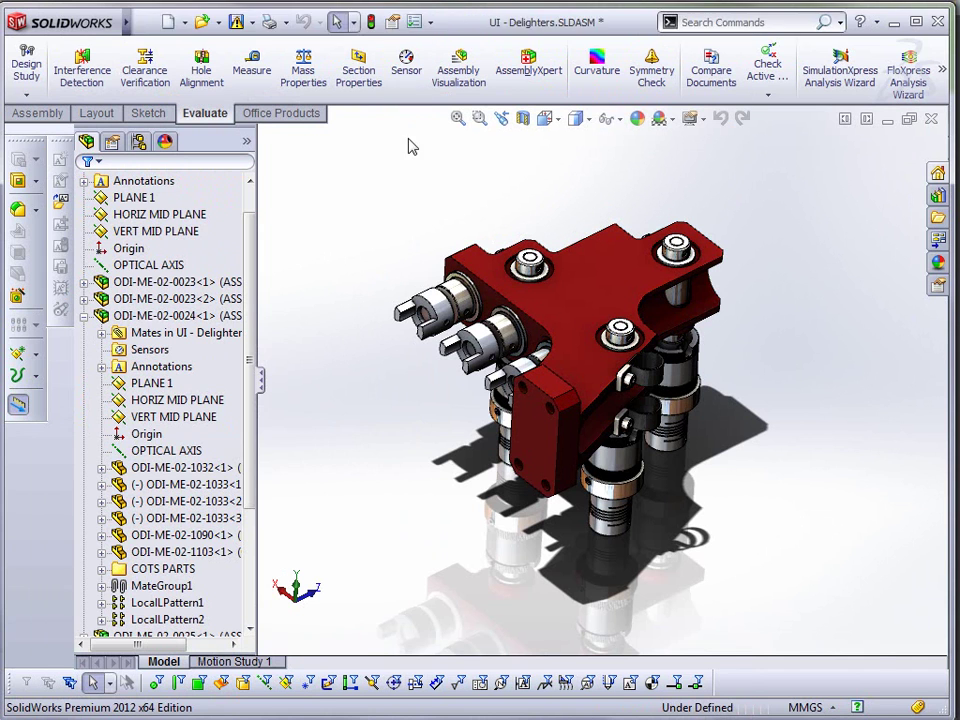
left_click(699, 21)
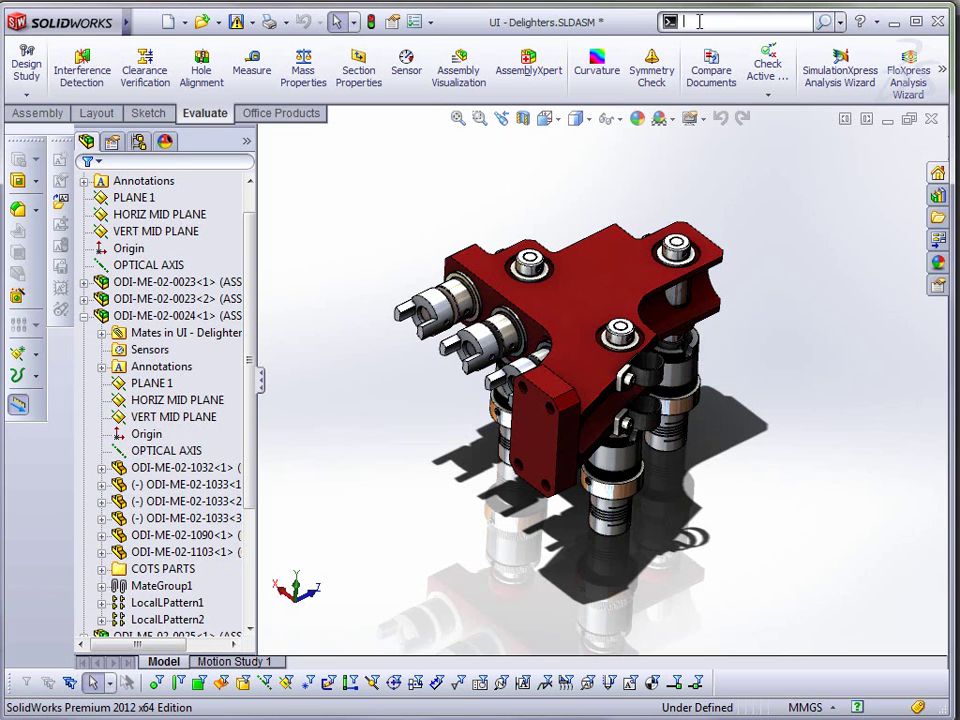
type("hol")
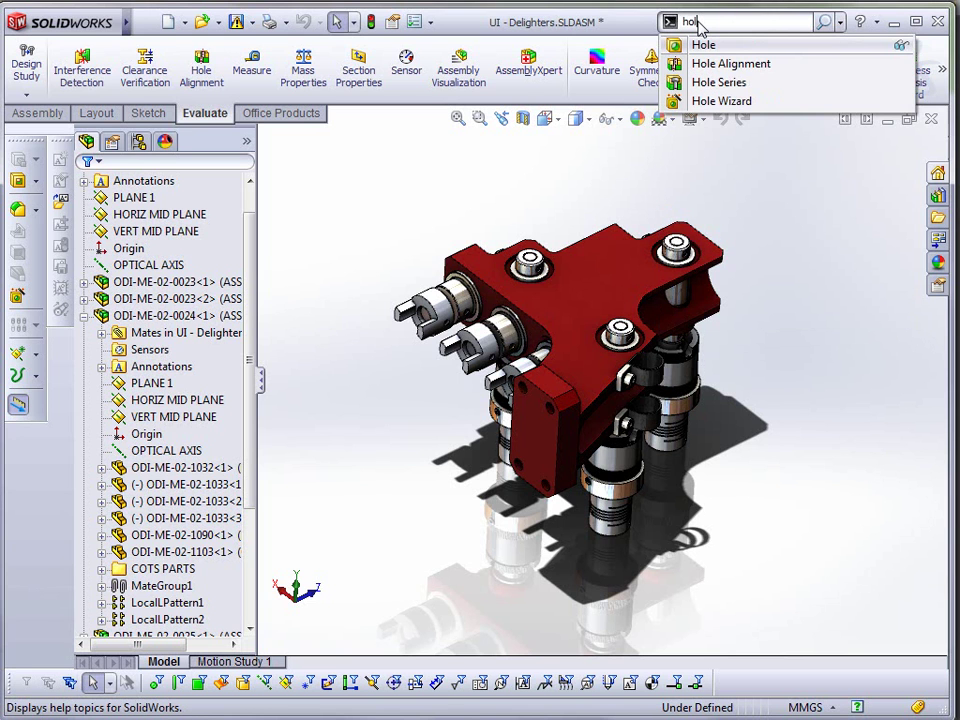
type("e")
left_click(900, 50)
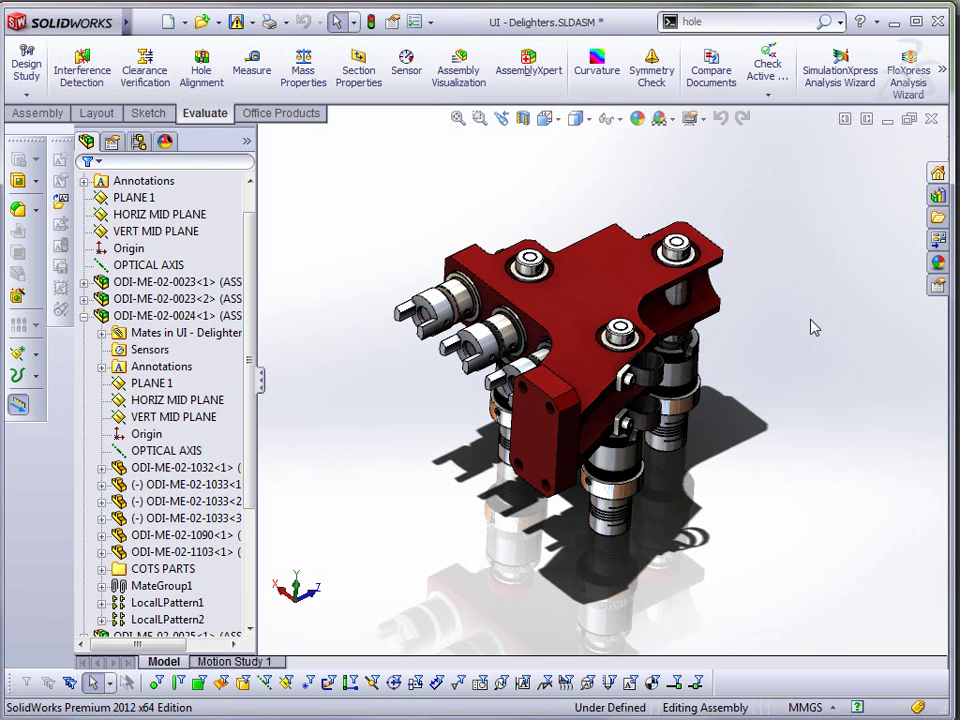
left_click(843, 121)
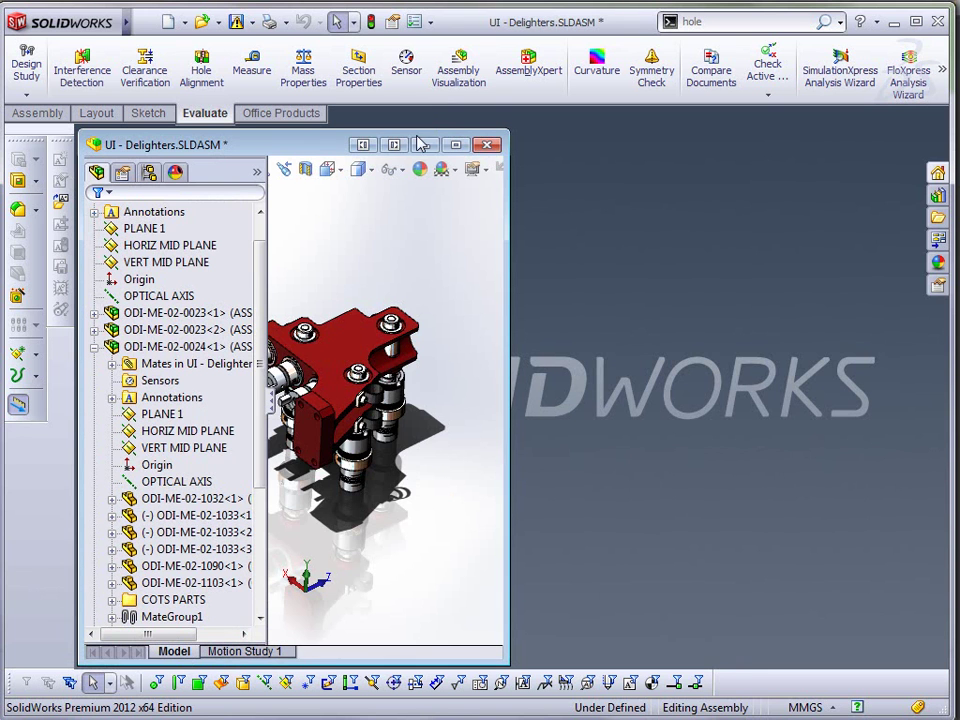
left_click(395, 146)
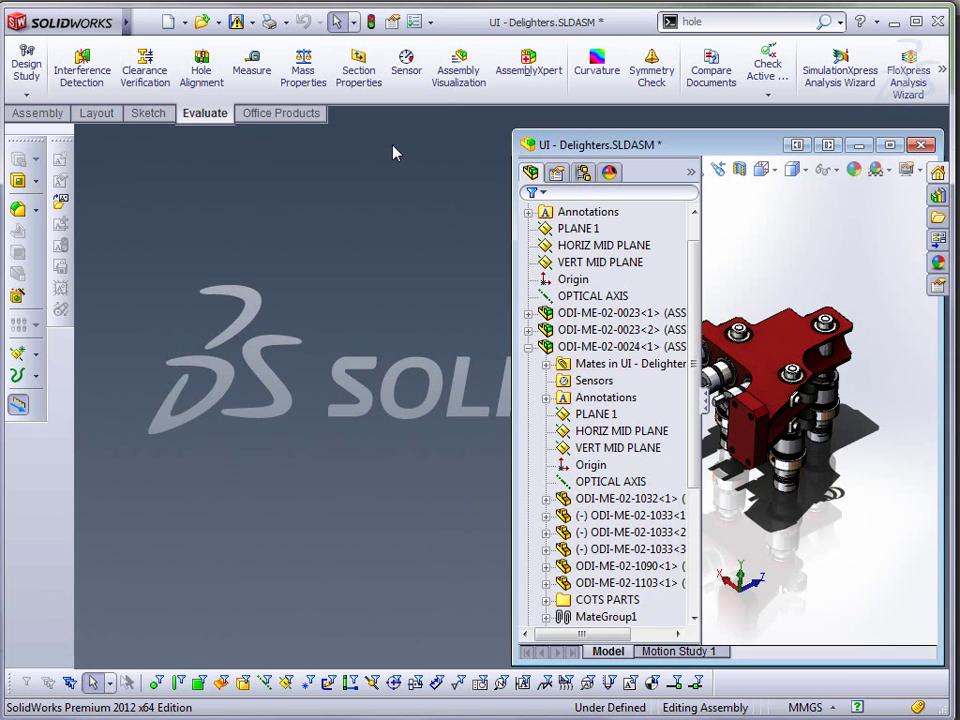
left_click(895, 150)
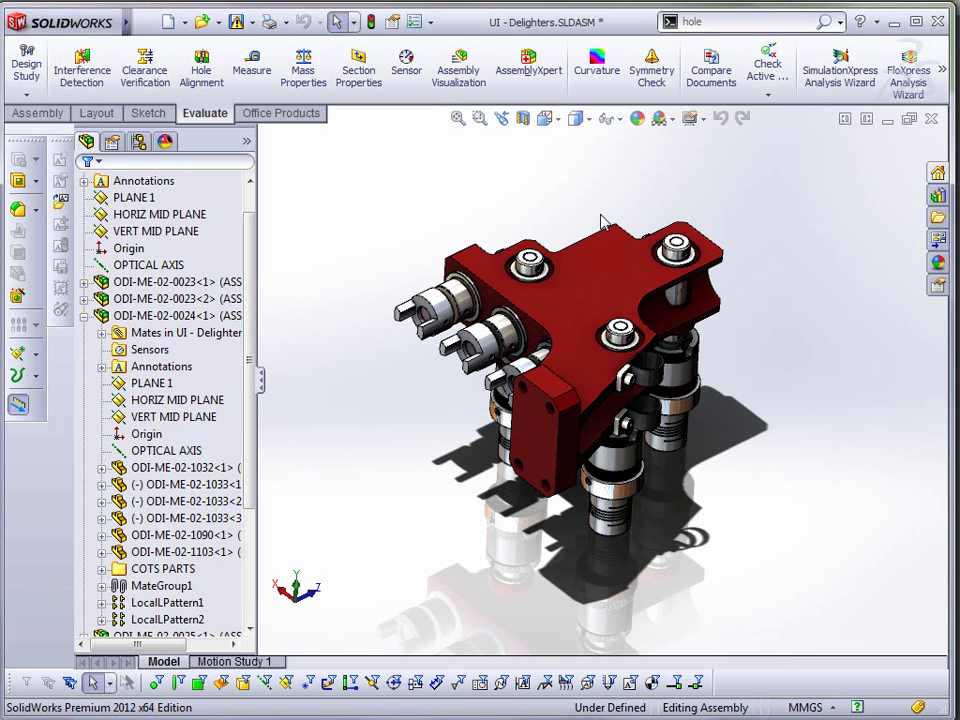
- Select the red top plate, then try Ctrl+A to select all assembly components and clear it
left_click(617, 263)
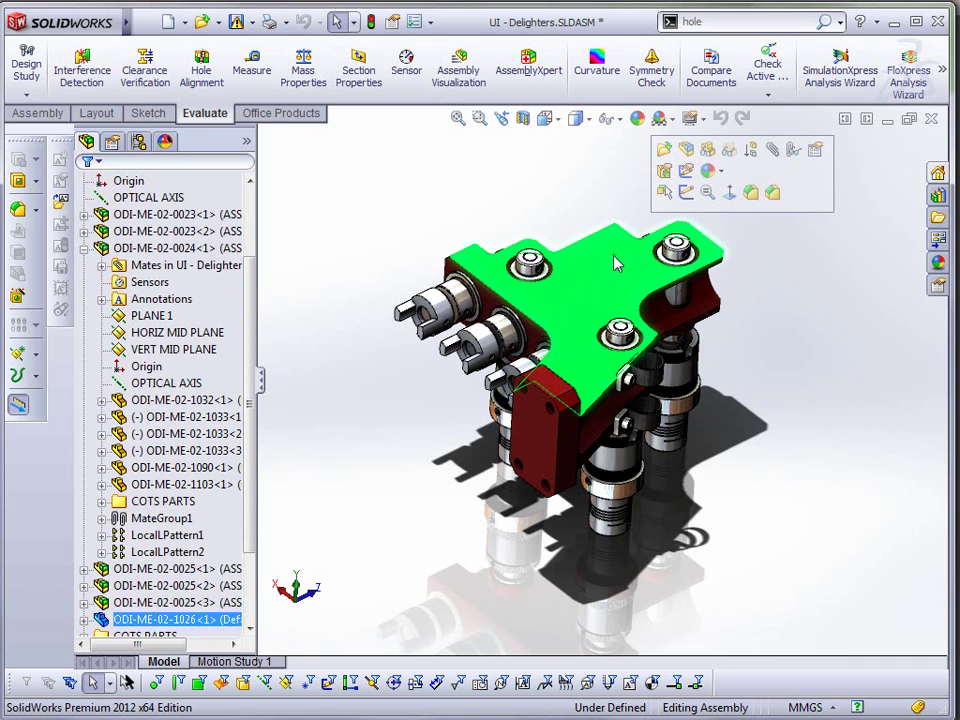
key("ctrl+a")
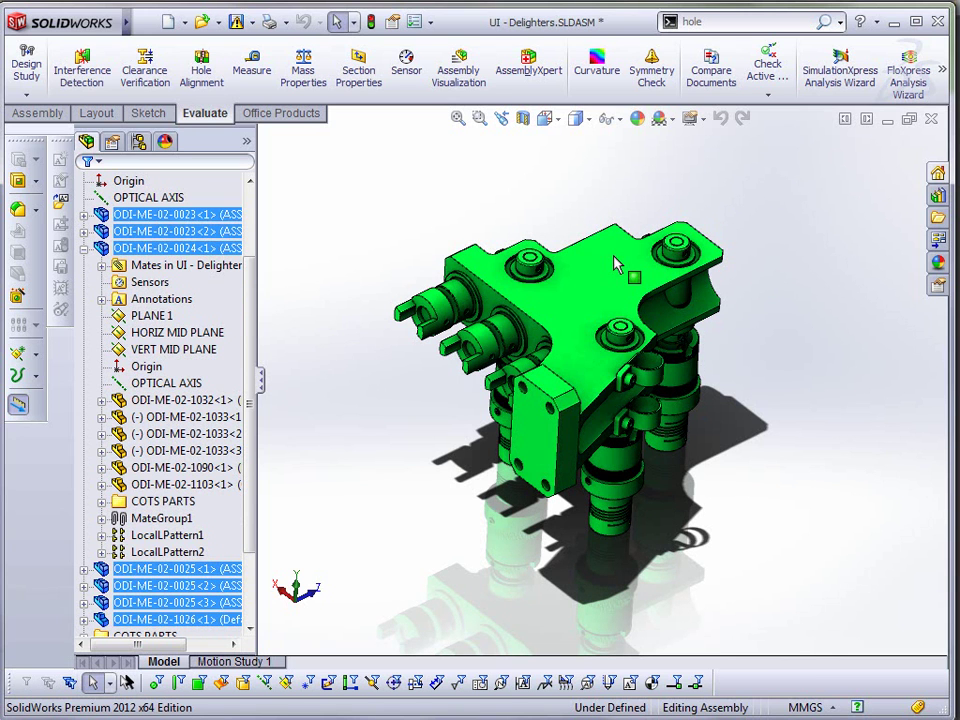
left_click(576, 210)
left_click(593, 240)
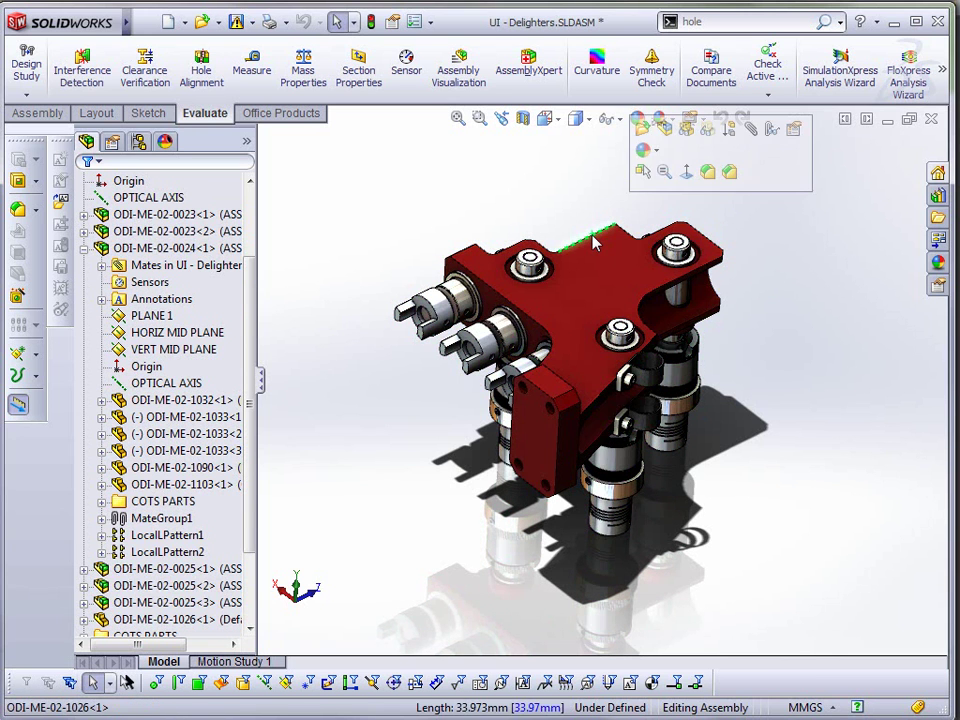
key("ctrl+a")
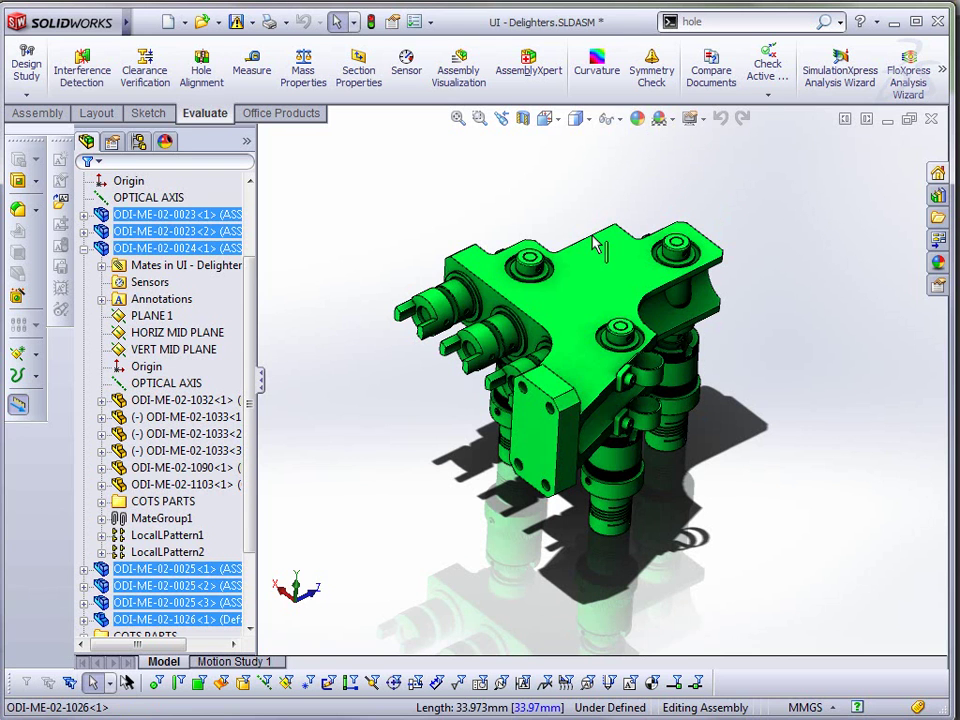
key("Escape")
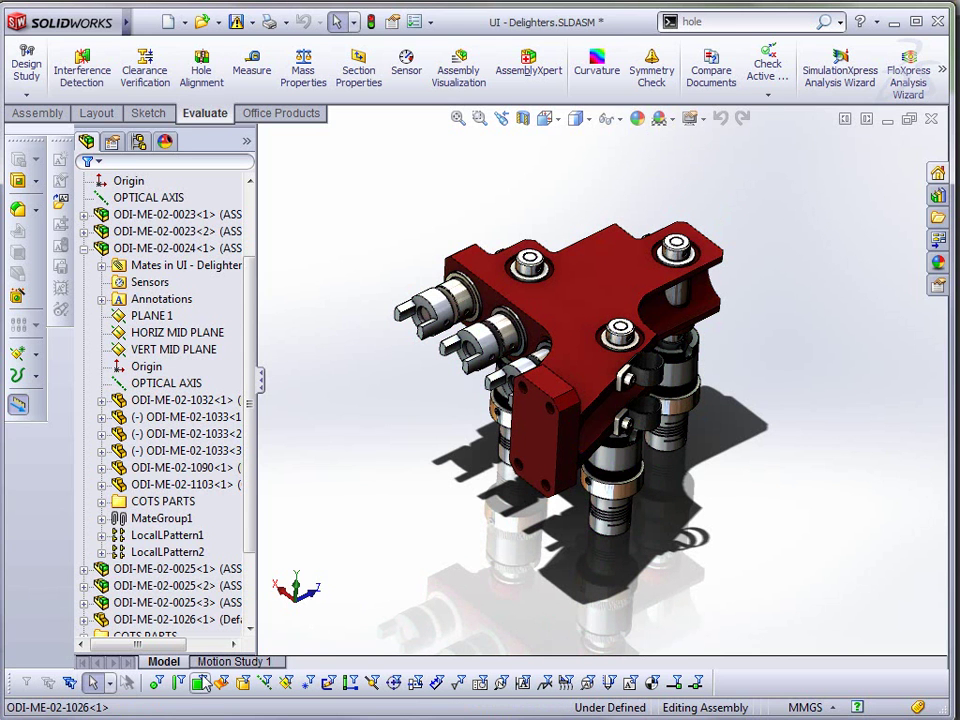
- Limit selection to edges and retry Ctrl+A, then turn off the filters and reselect the red plate
left_click(177, 686)
left_click(602, 217)
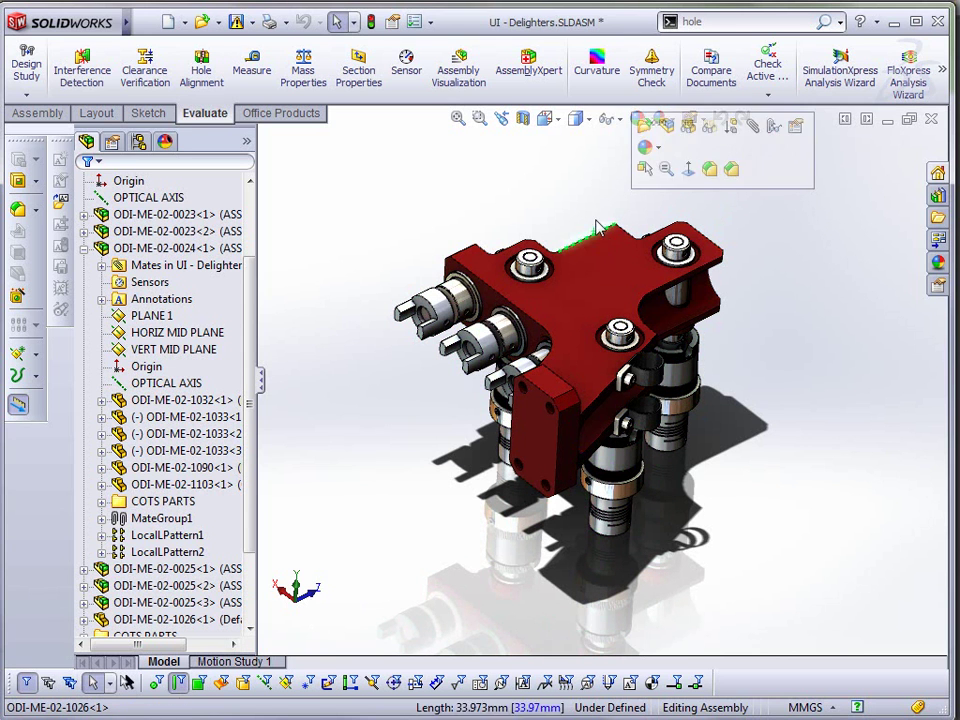
key("ctrl+a")
key("Escape")
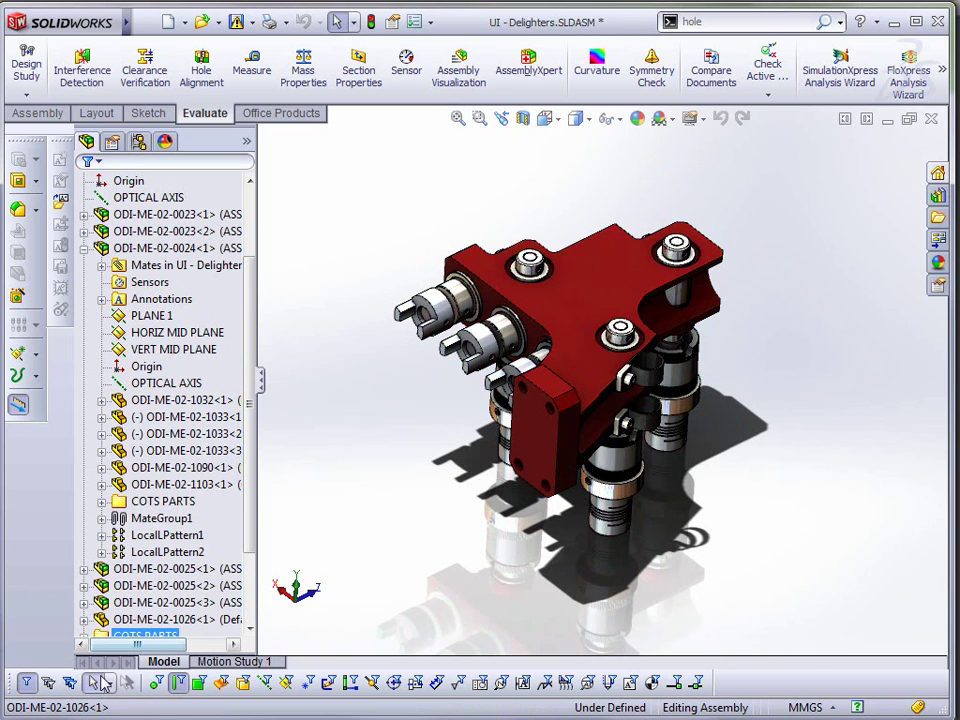
left_click(52, 686)
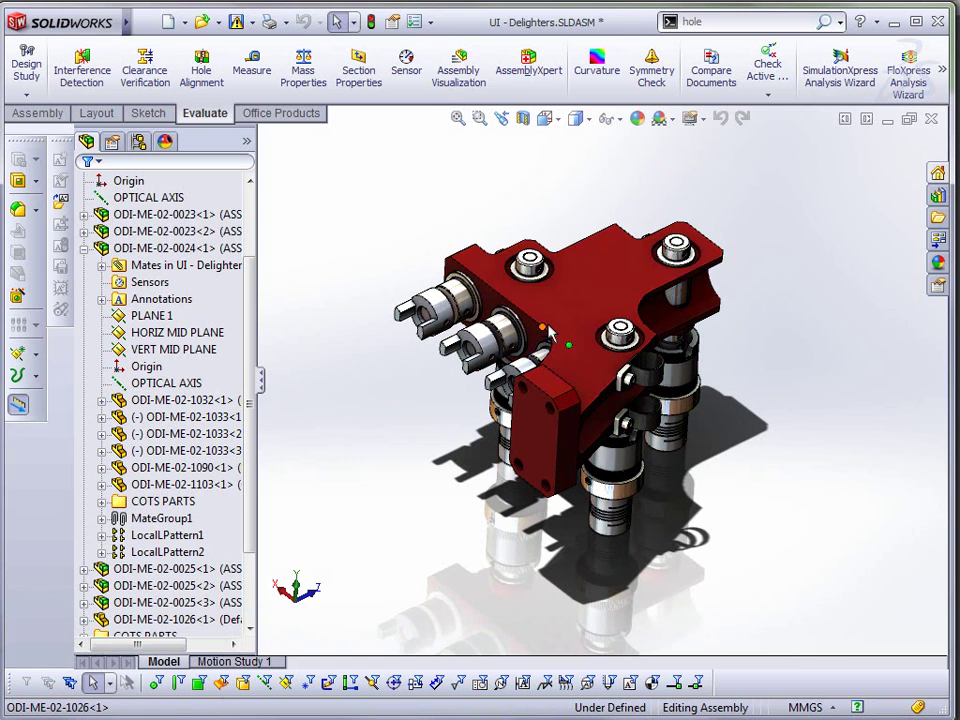
left_click(566, 290)
- Open the red plate as its own part and copy its top face as an offset surface at 0 distance
left_click(600, 216)
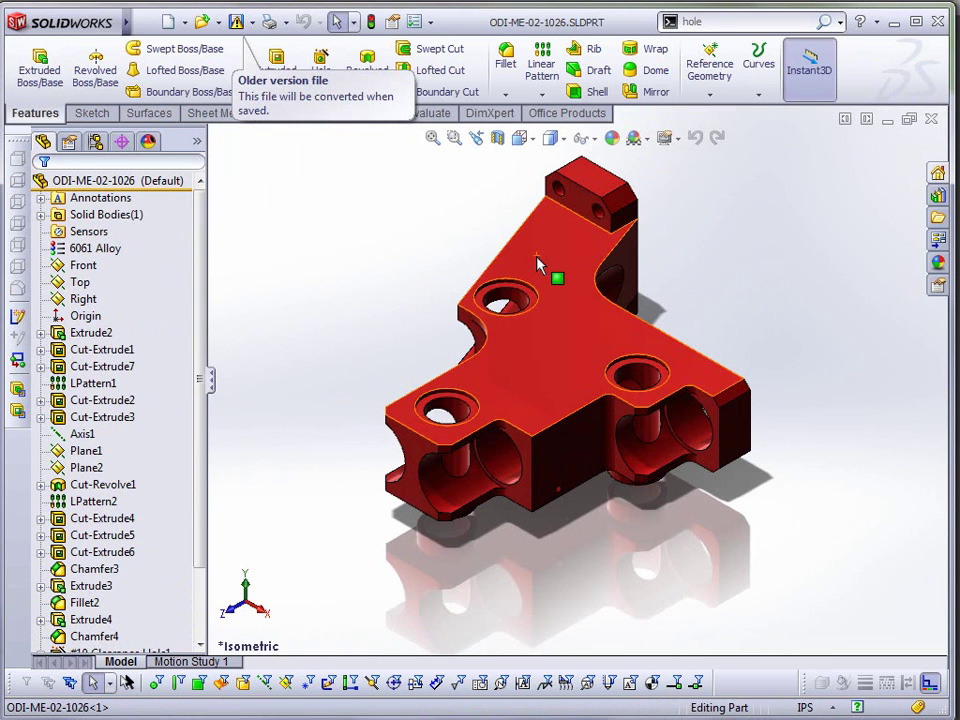
left_click(557, 265)
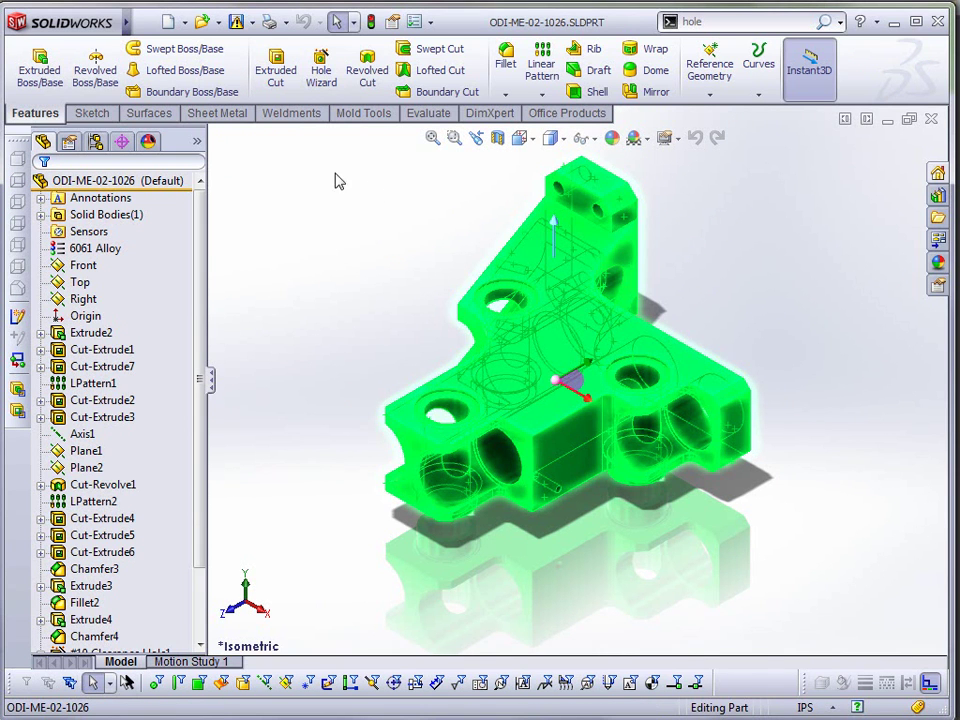
left_click(154, 114)
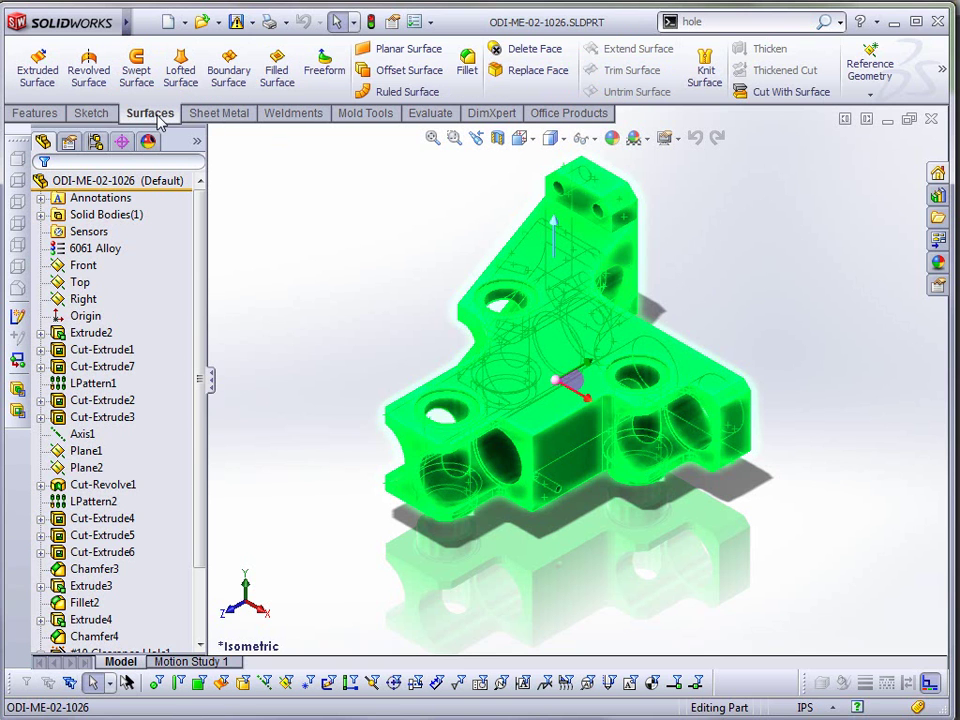
left_click(394, 70)
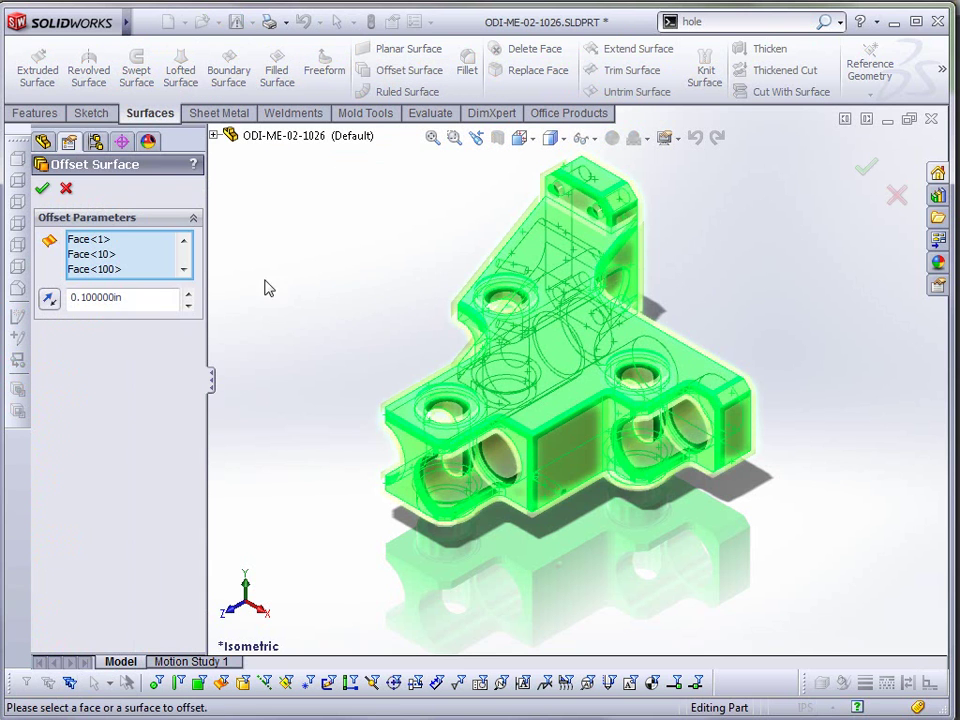
left_click(133, 297)
type("0")
key("Return")
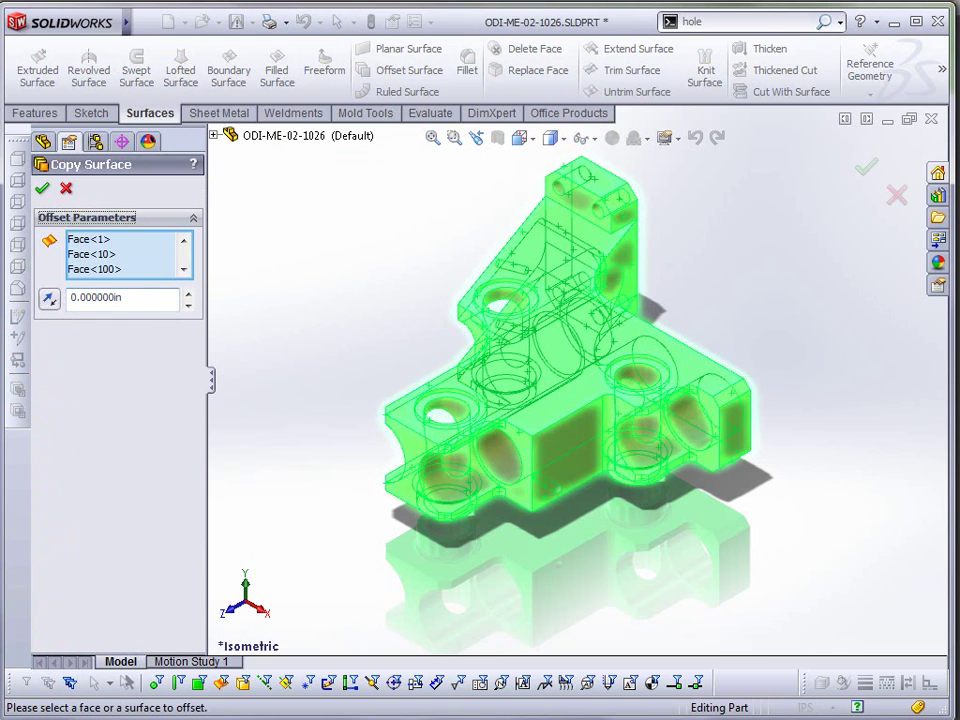
left_click(42, 188)
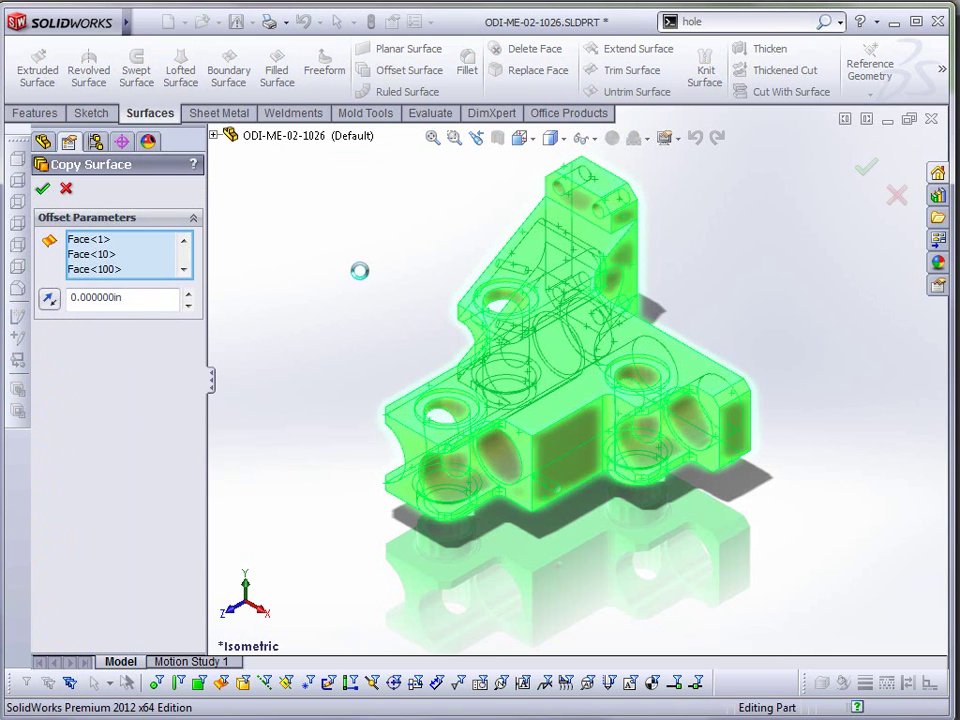
left_click(41, 214)
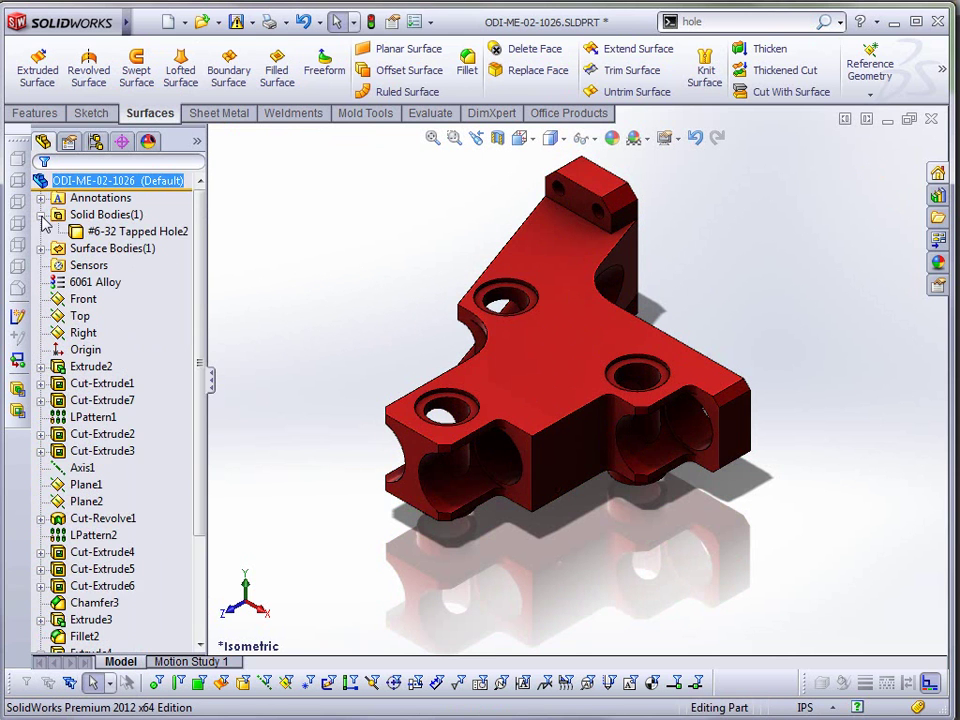
left_click(110, 232)
left_click(119, 197)
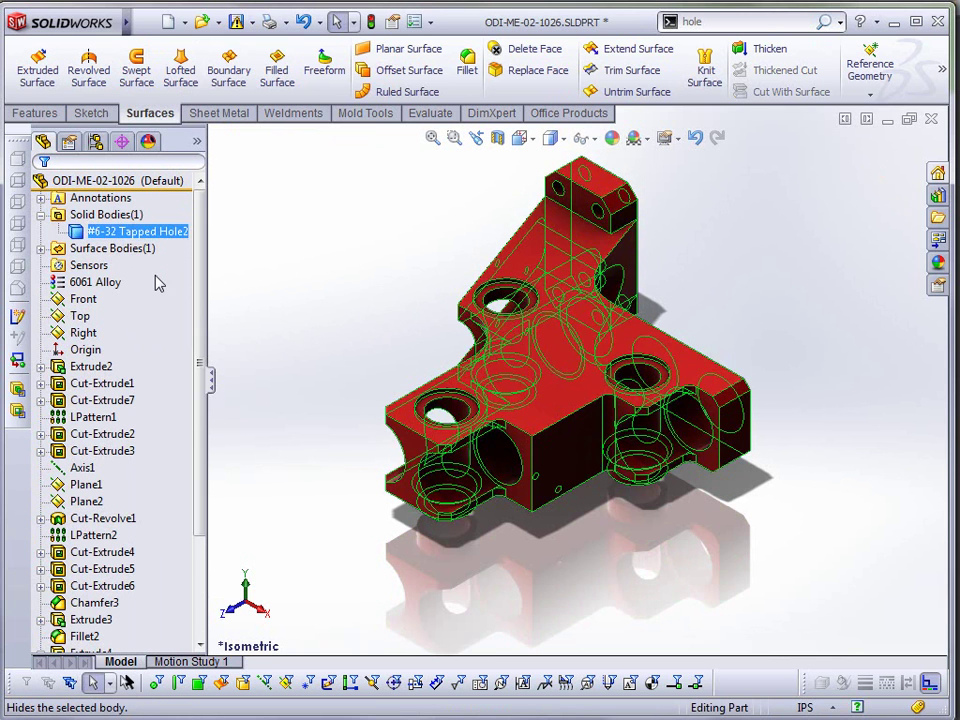
left_click(114, 250)
left_click(41, 248)
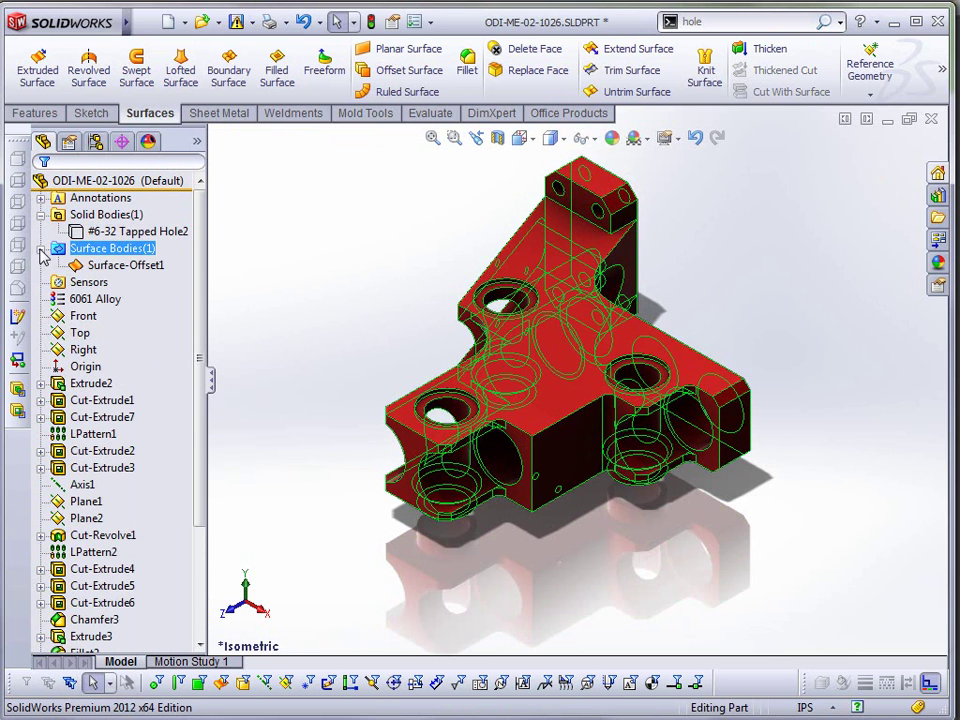
left_click(133, 266)
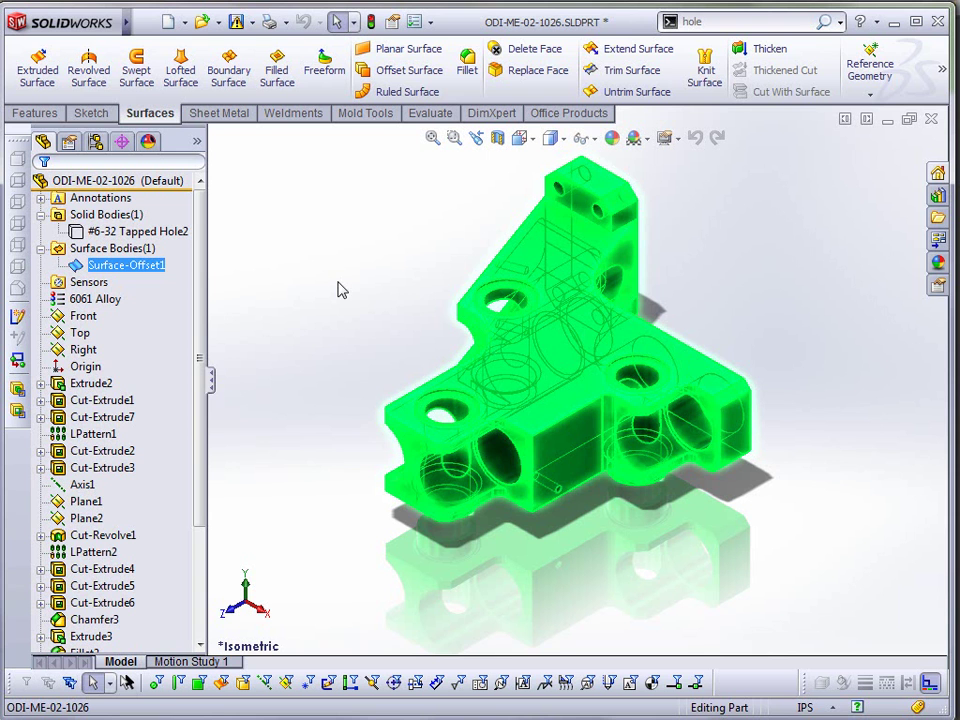
left_click(155, 231)
right_click(160, 231)
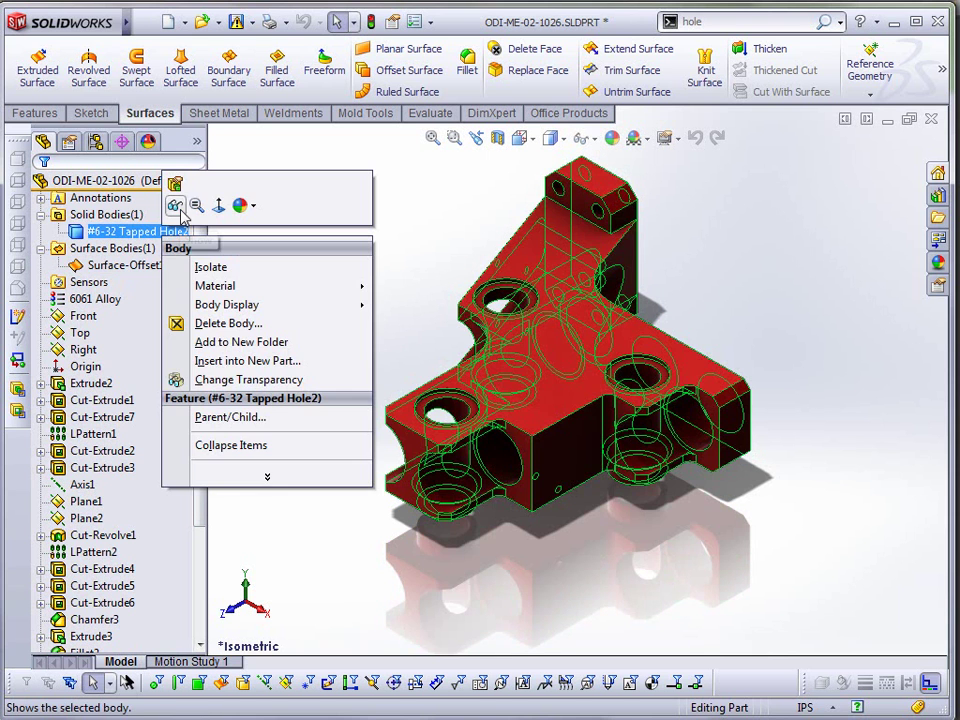
left_click(178, 207)
left_click(150, 265)
right_click(152, 265)
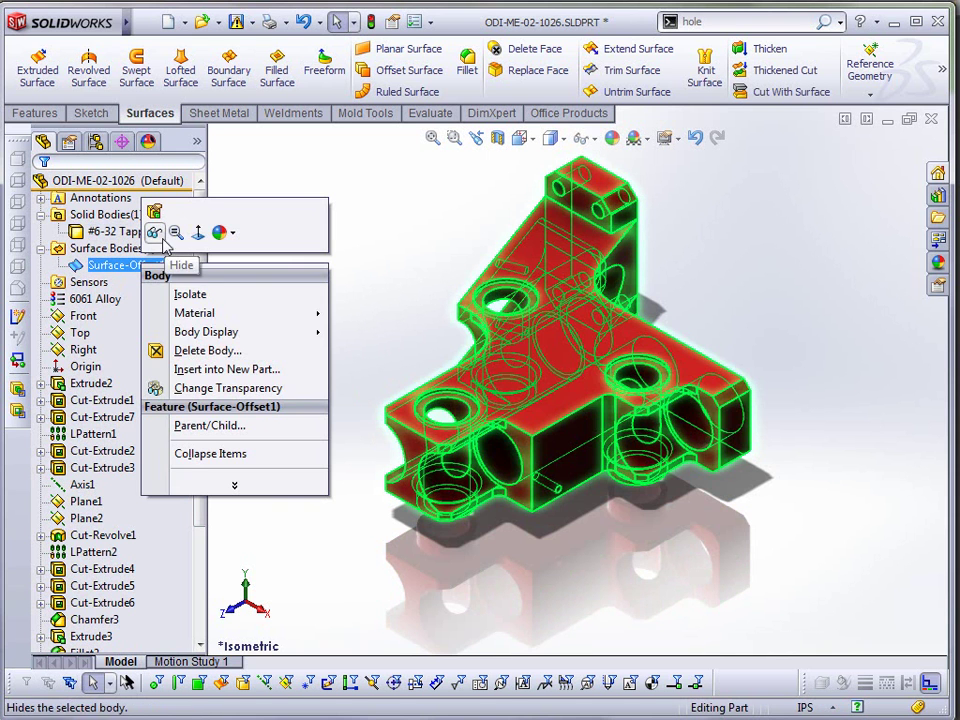
left_click(200, 350)
left_click(64, 186)
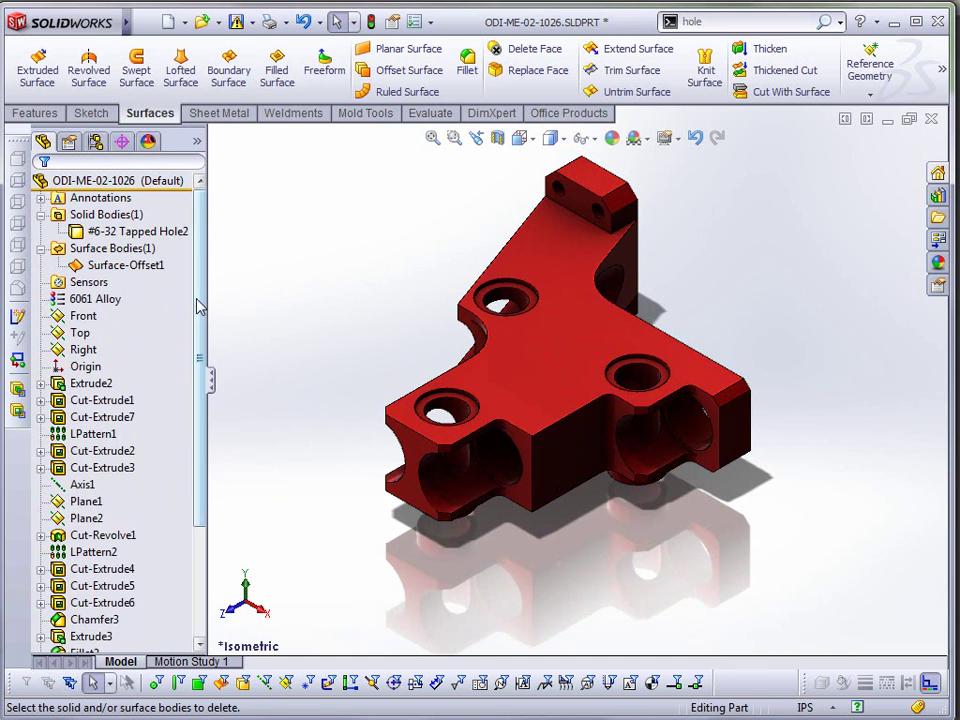
left_click_drag(201, 302, 206, 465)
left_click(108, 636)
right_click(122, 645)
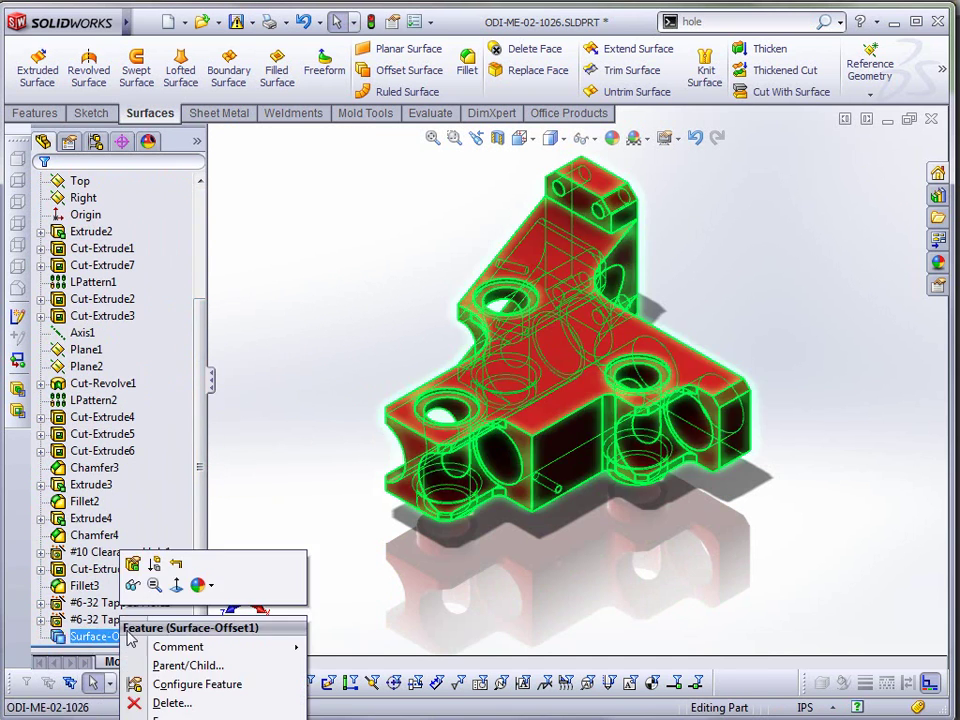
- Delete Surface-Offset1, then select all of the part's faces and edges and clear the selection
left_click(160, 704)
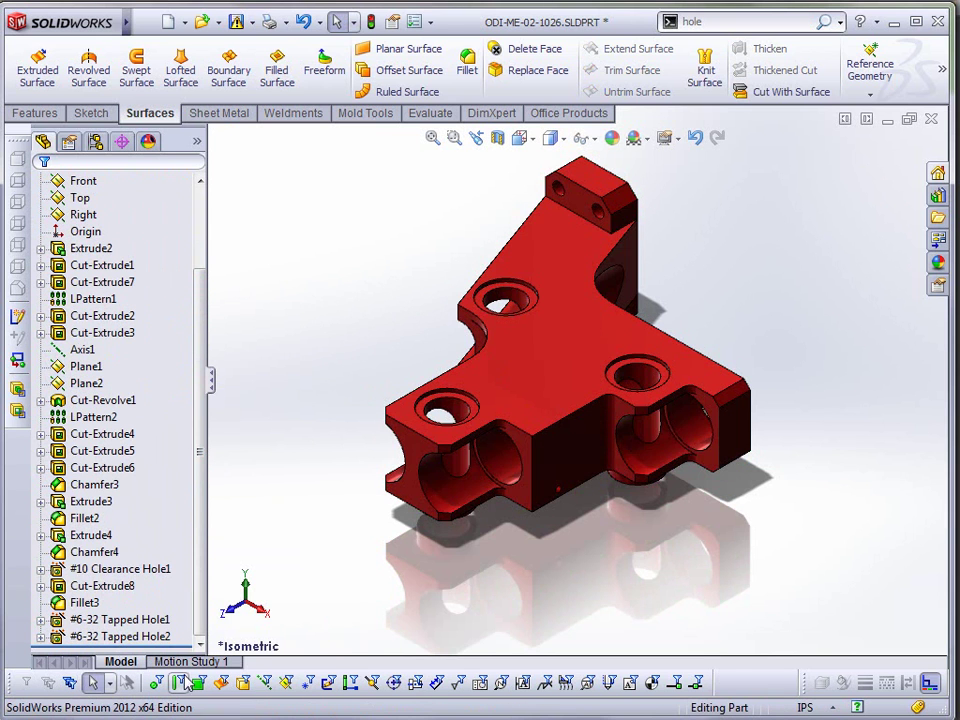
scroll(199, 247, "up", 2)
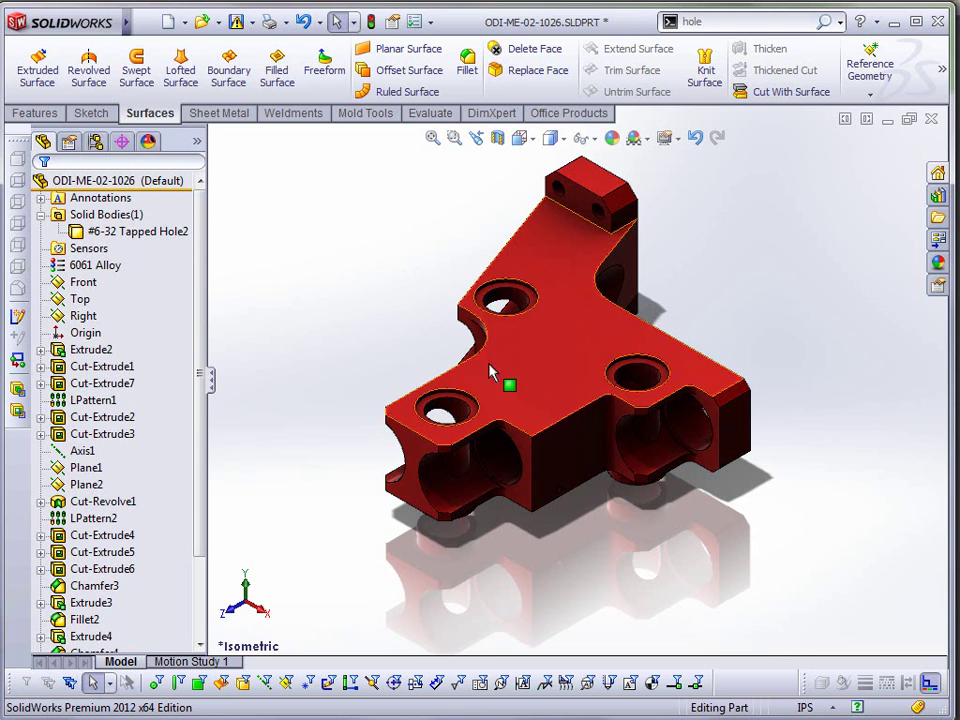
left_click(548, 428)
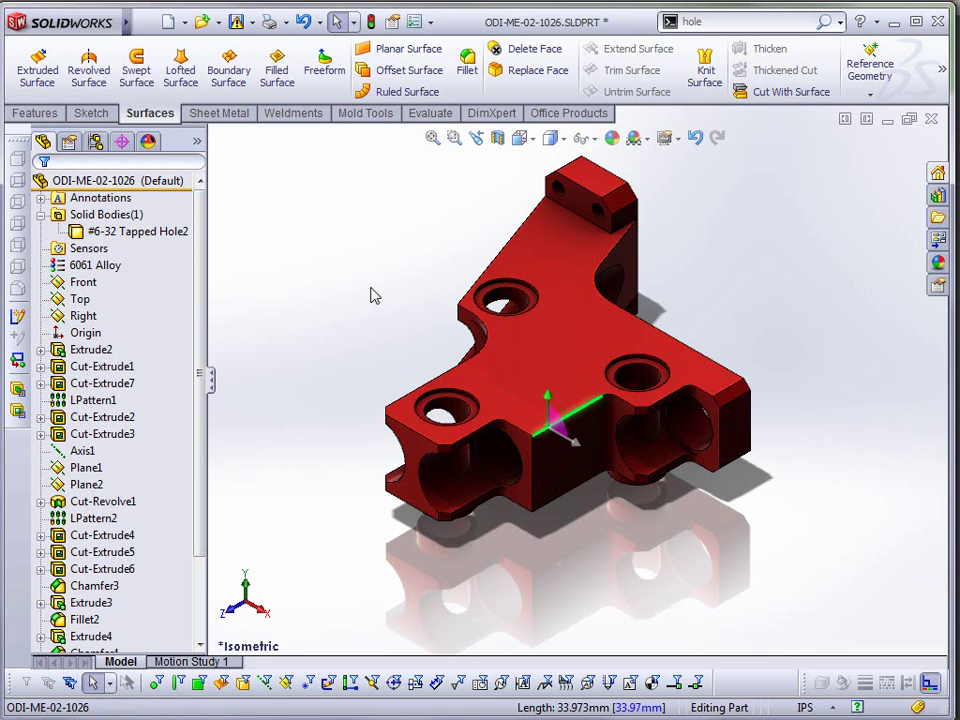
key("ctrl+a")
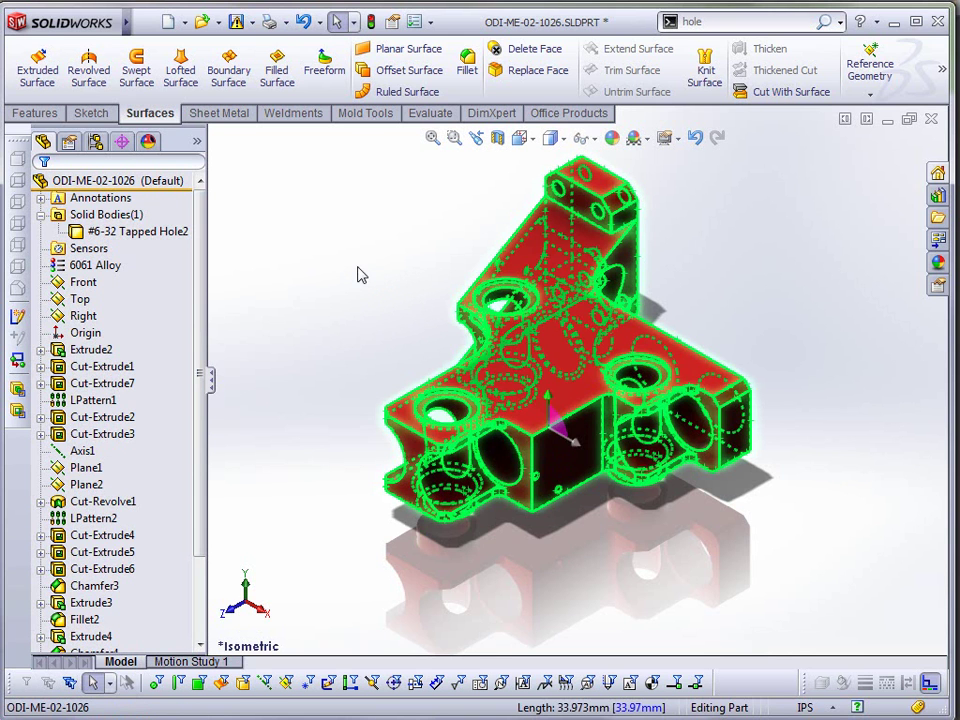
left_click(361, 275)
left_click(34, 113)
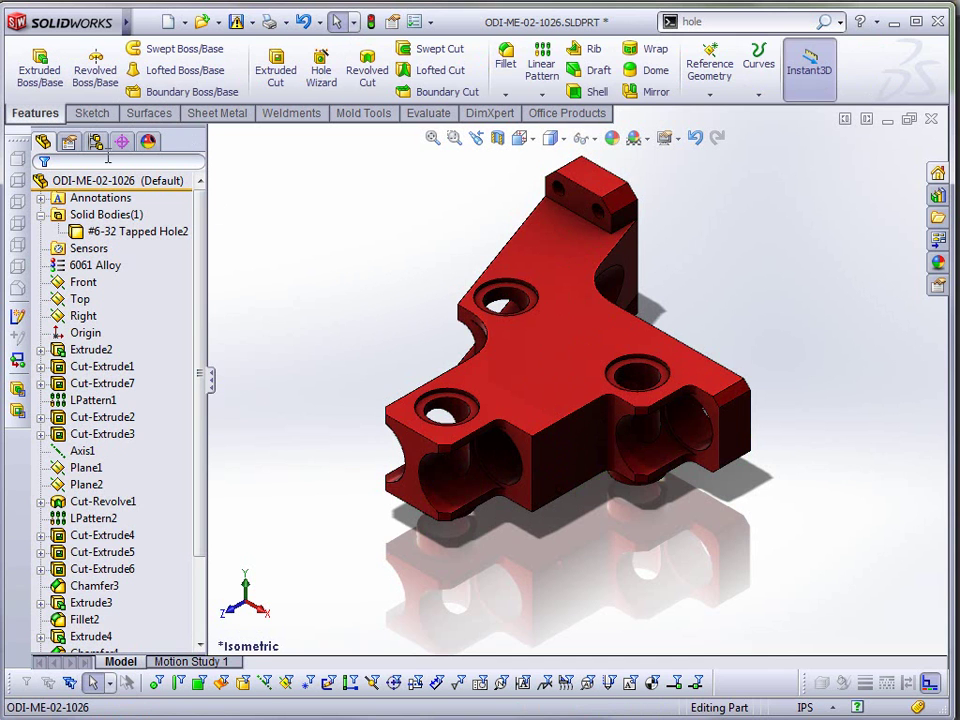
left_click(506, 60)
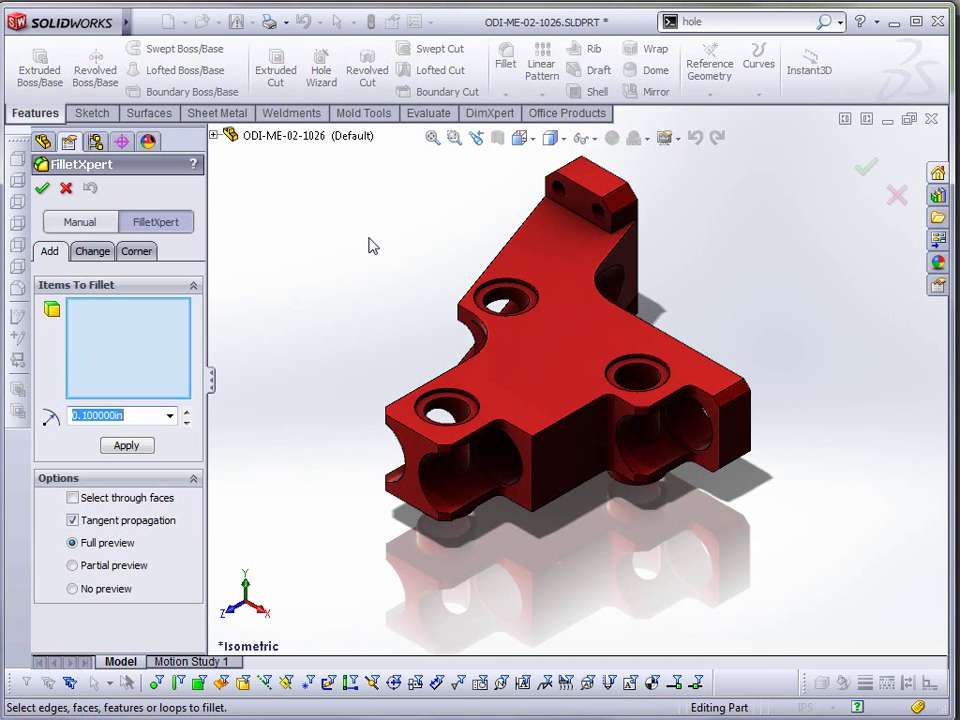
left_click(577, 422)
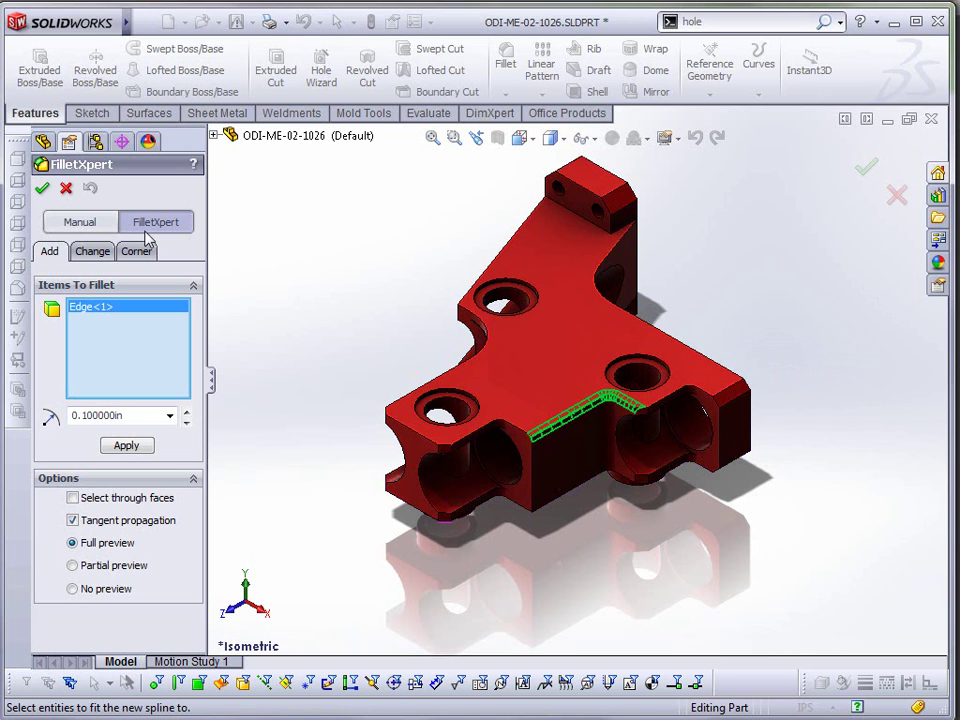
left_click(66, 189)
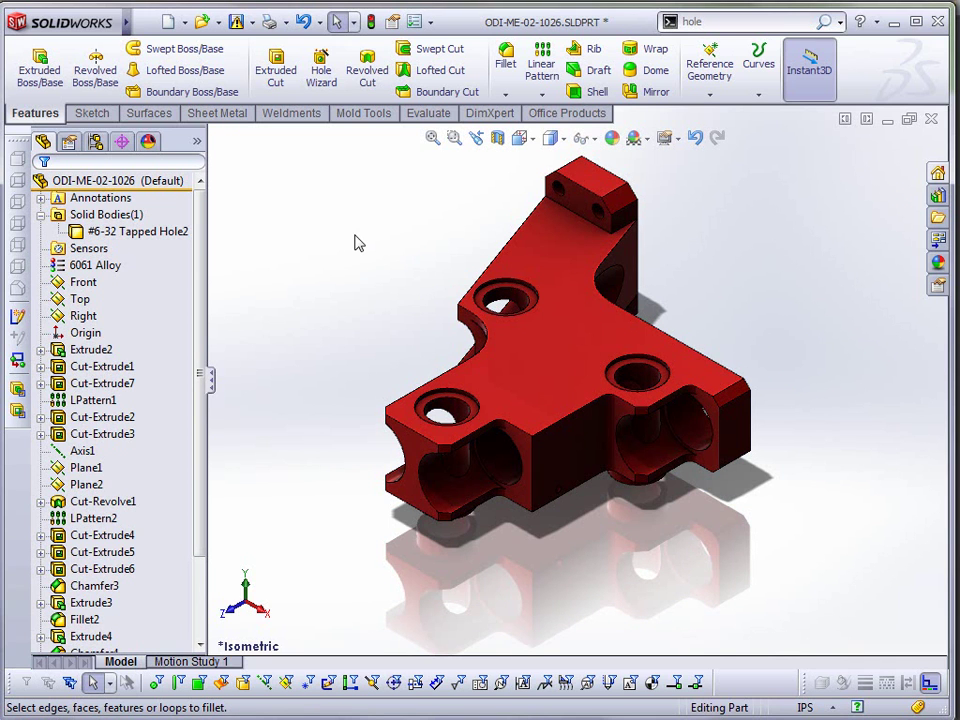
left_click(416, 24)
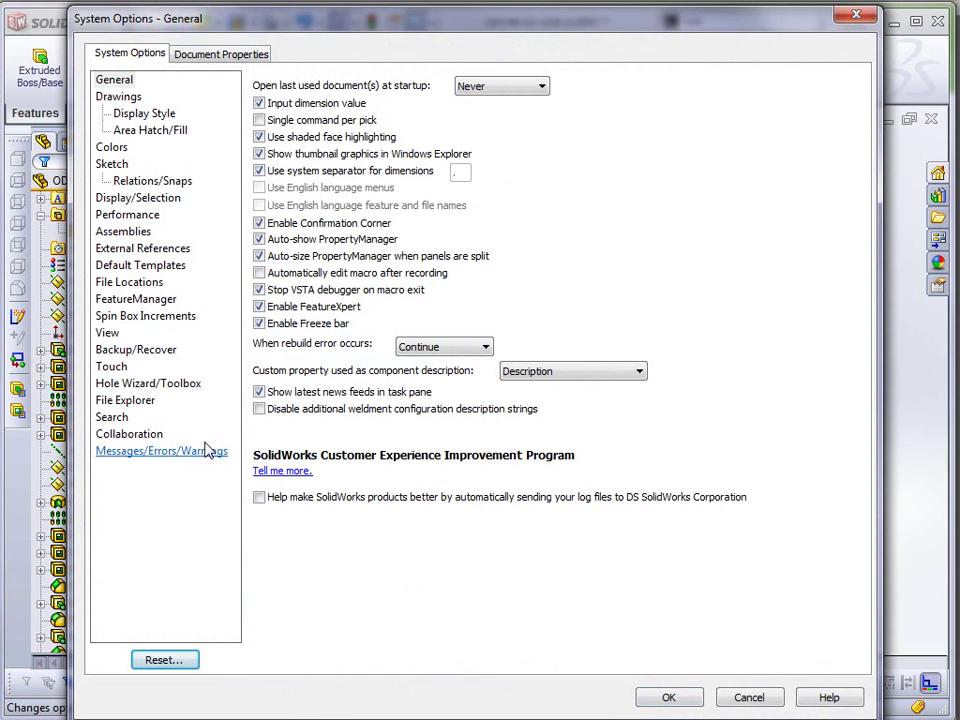
left_click(140, 350)
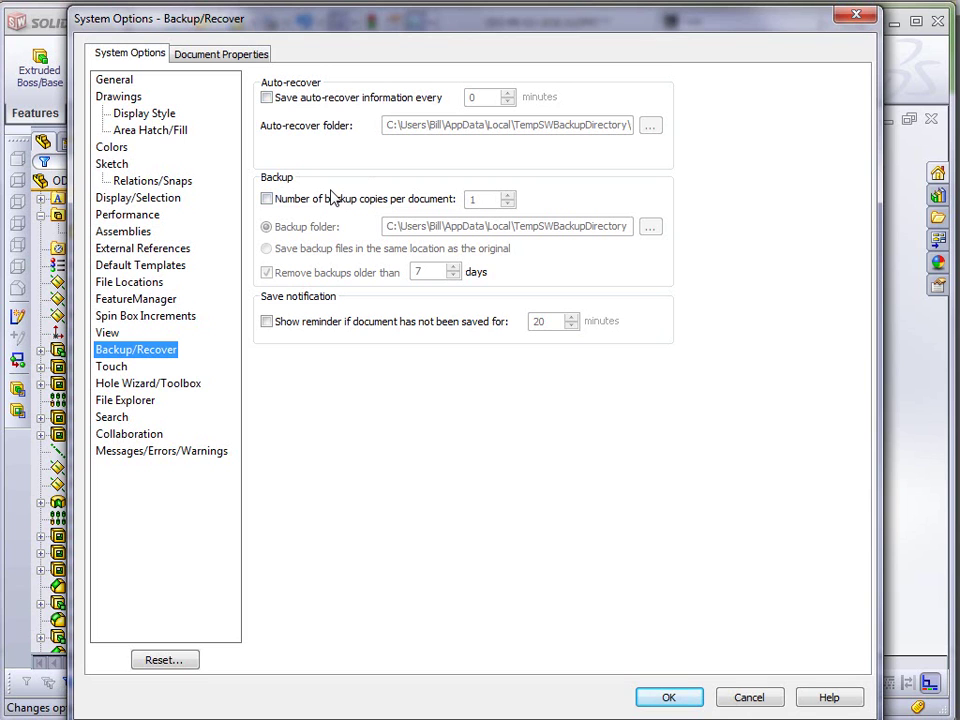
left_click(750, 697)
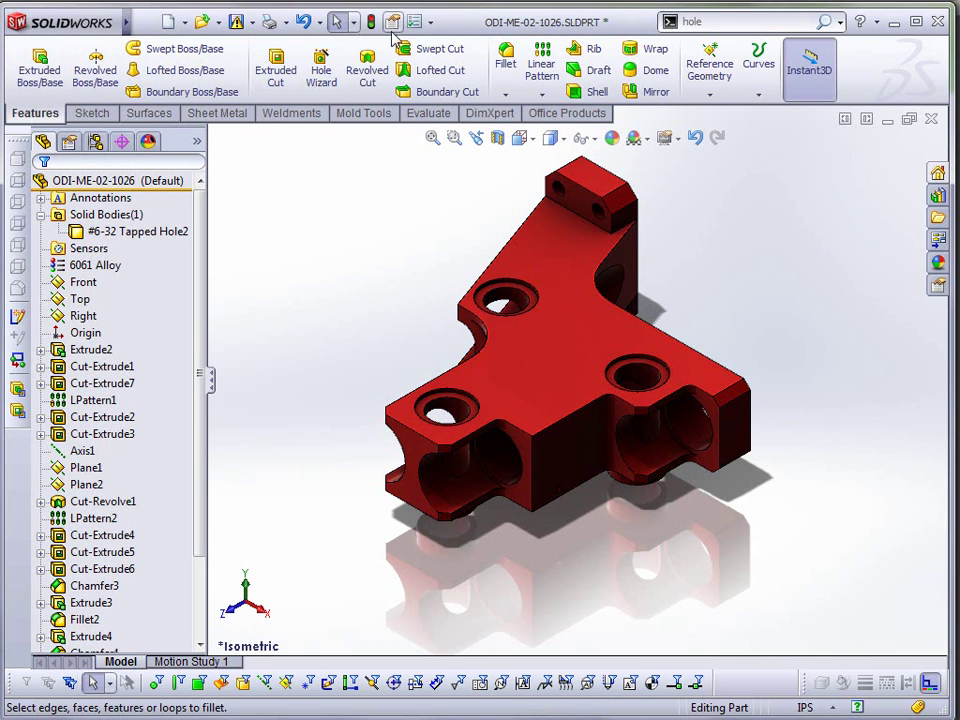
- Open SolidWorks Tutorials from the Help menu
mouse_move(107, 32)
left_click(145, 22)
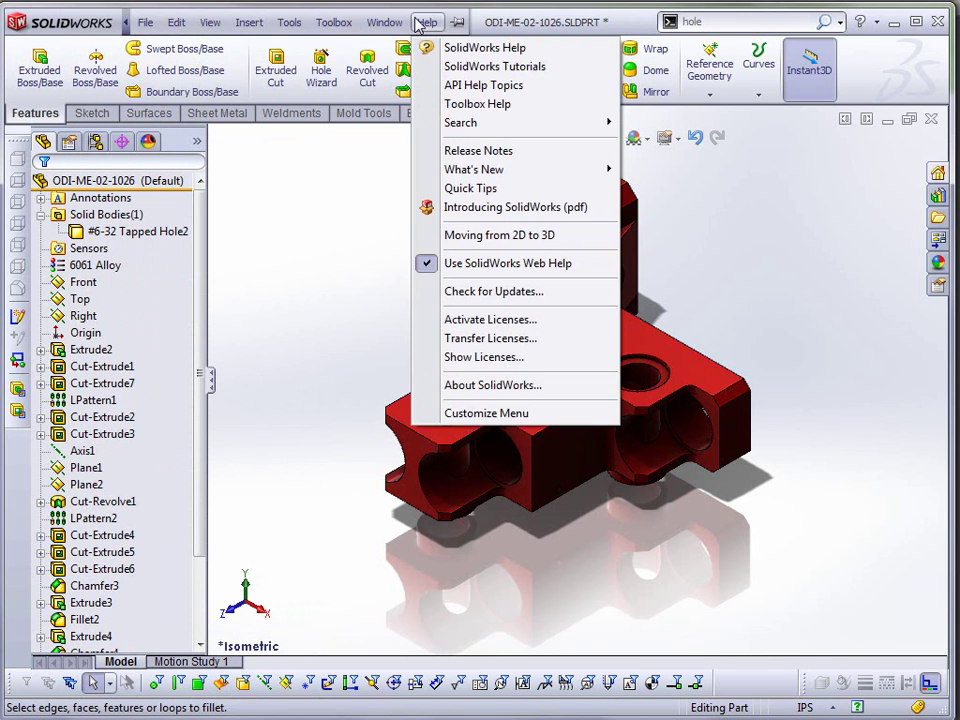
left_click(420, 68)
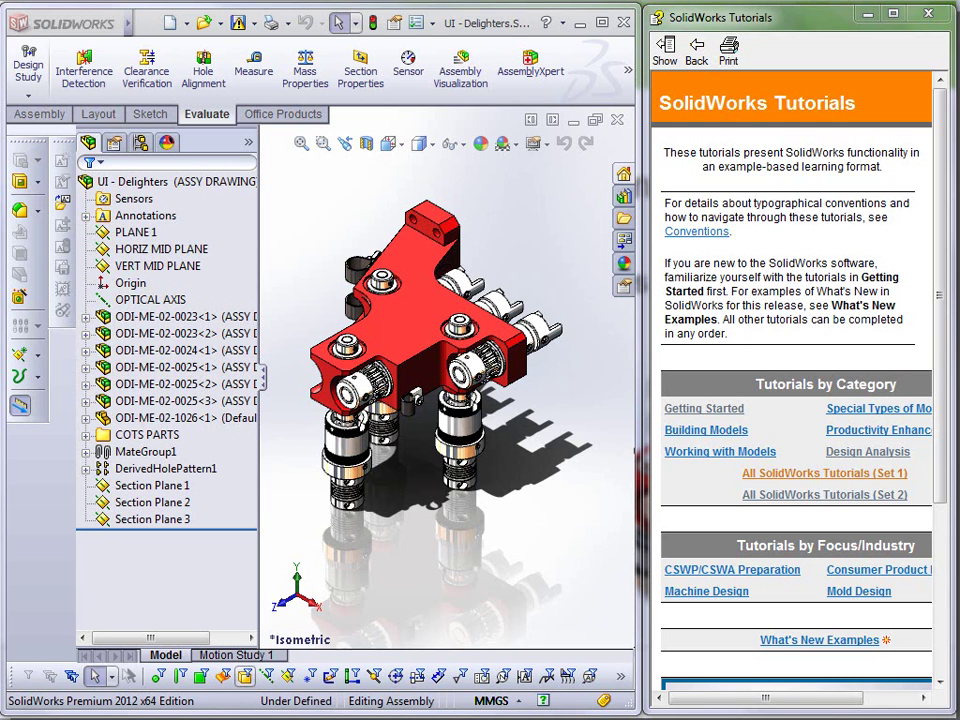
- List the assembly's appearances and check which components use chromium plate and gloss red
left_click(170, 152)
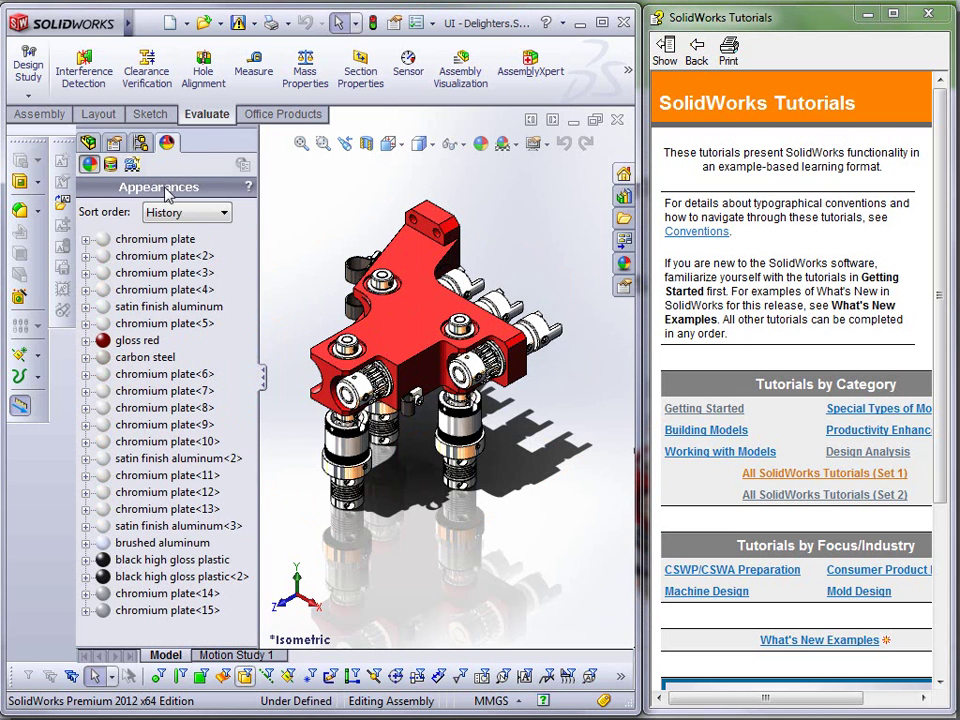
mouse_move(138, 248)
left_click(86, 241)
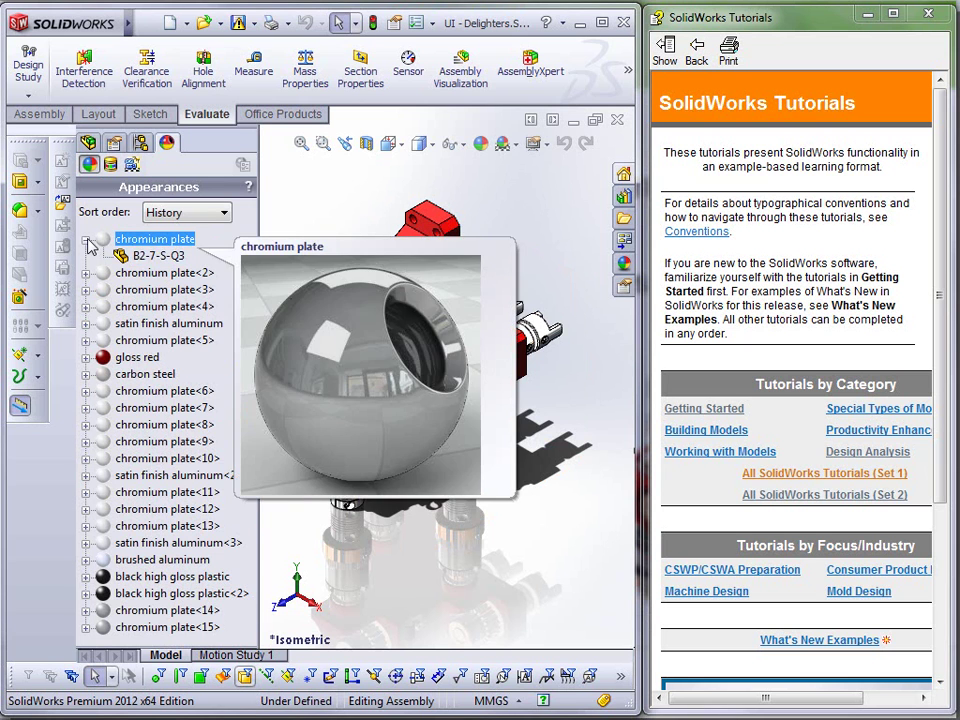
left_click(87, 242)
left_click(87, 341)
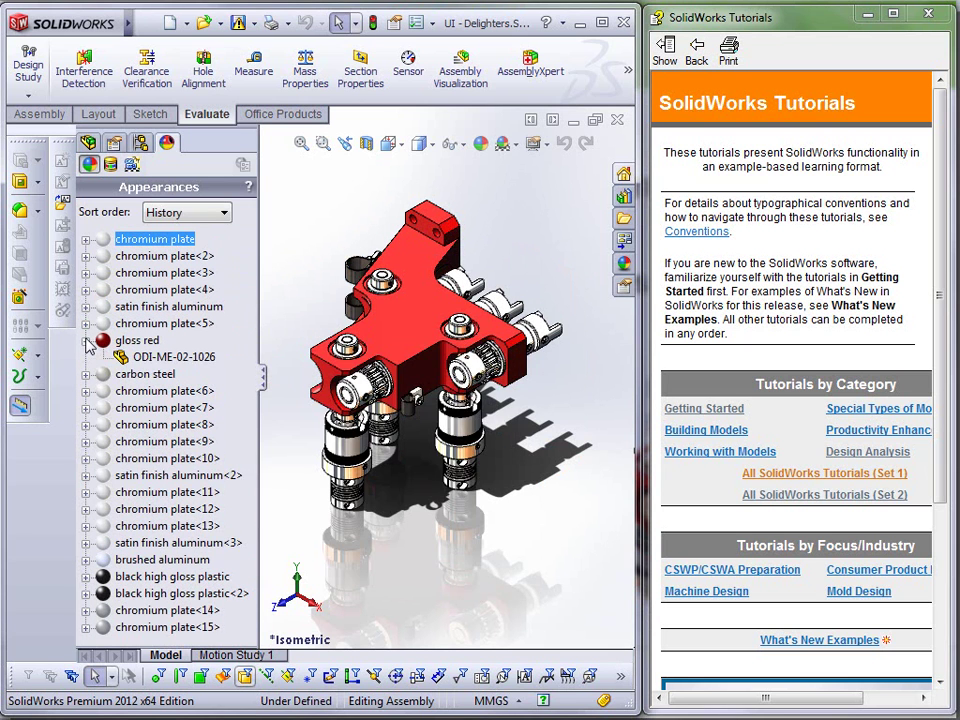
left_click(87, 341)
mouse_move(88, 338)
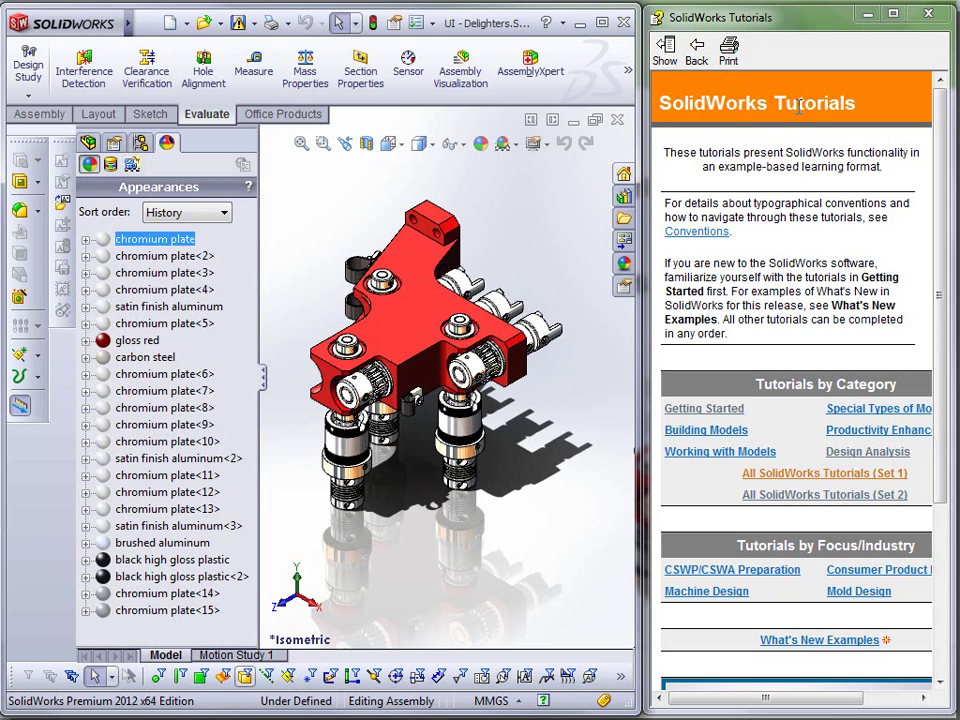
- Browse the All SolidWorks Tutorials (Set 1) list, then return and open Set 2
left_click(836, 476)
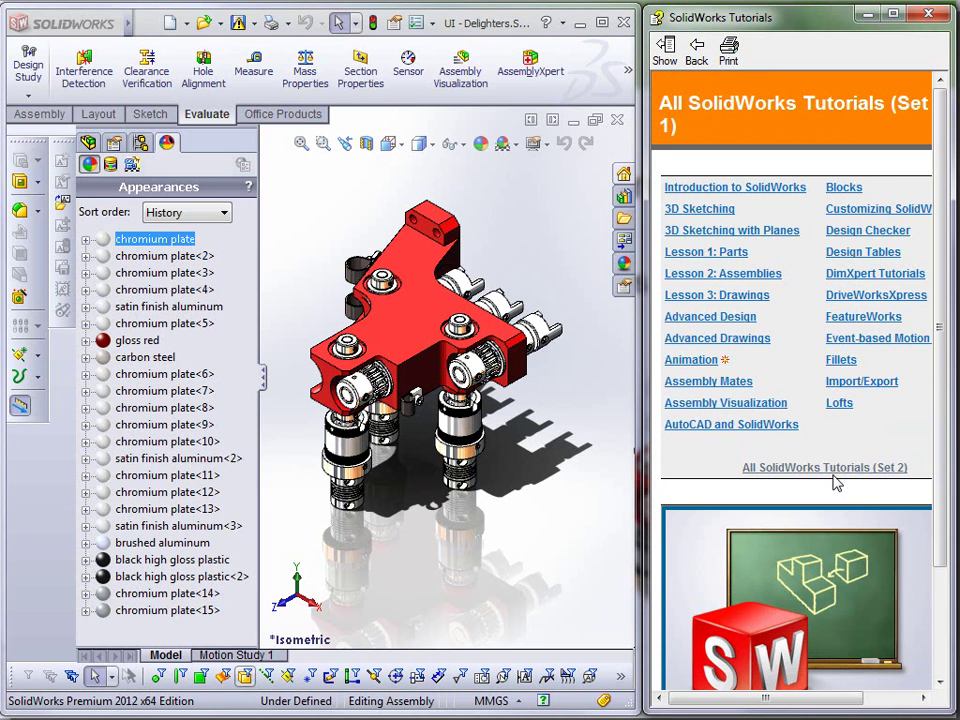
mouse_move(699, 364)
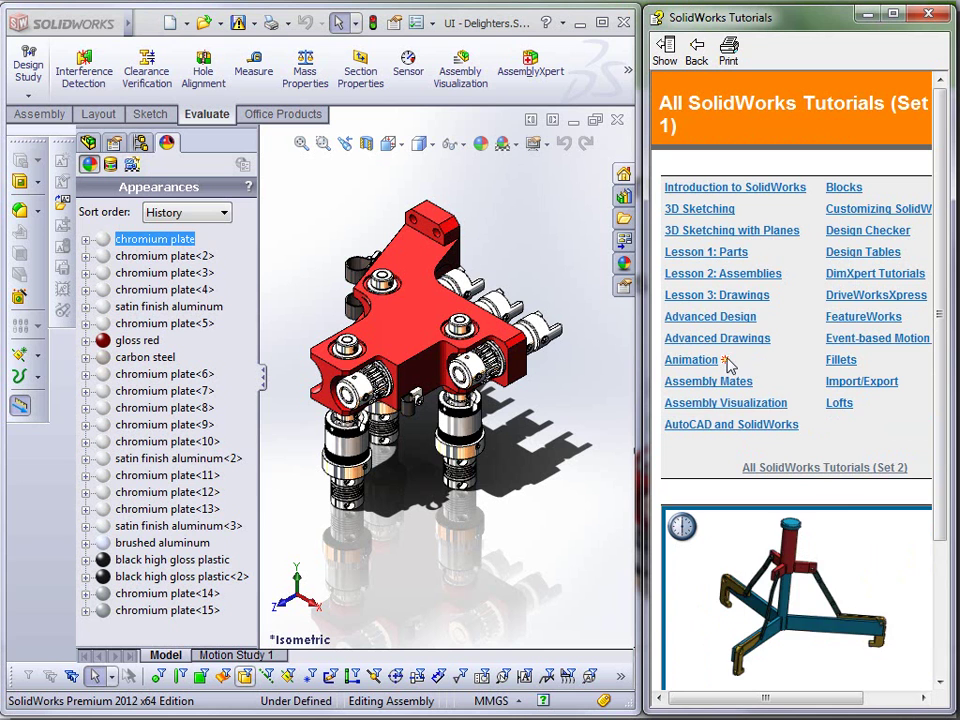
left_click(696, 47)
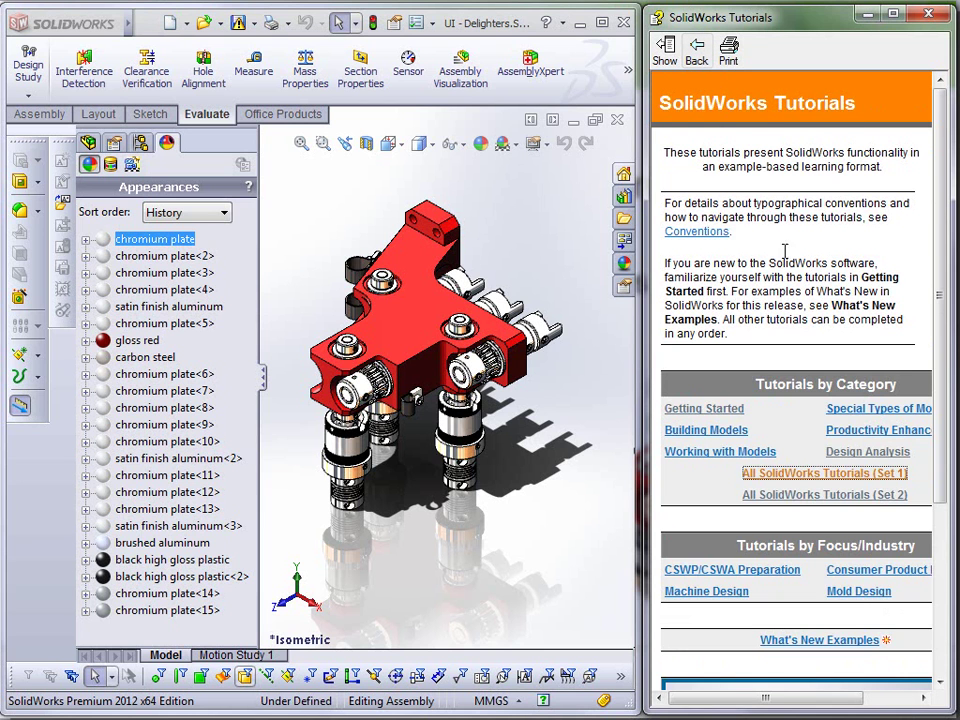
left_click(829, 494)
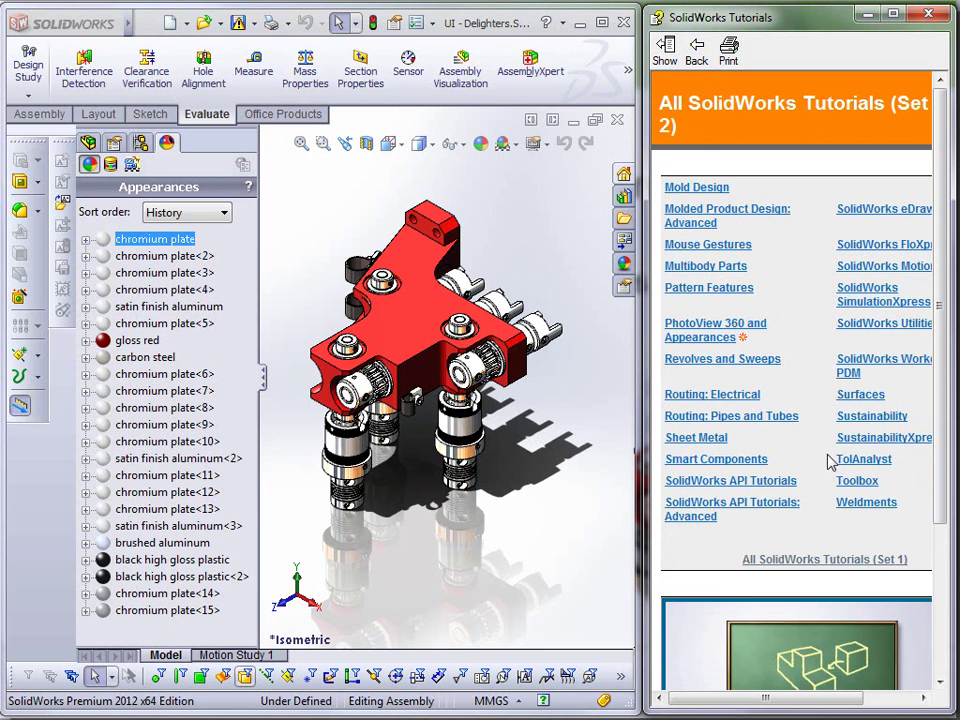
- Read the PhotoView 360 and Appearances overview, go back, and close the tutorials window
left_click(728, 332)
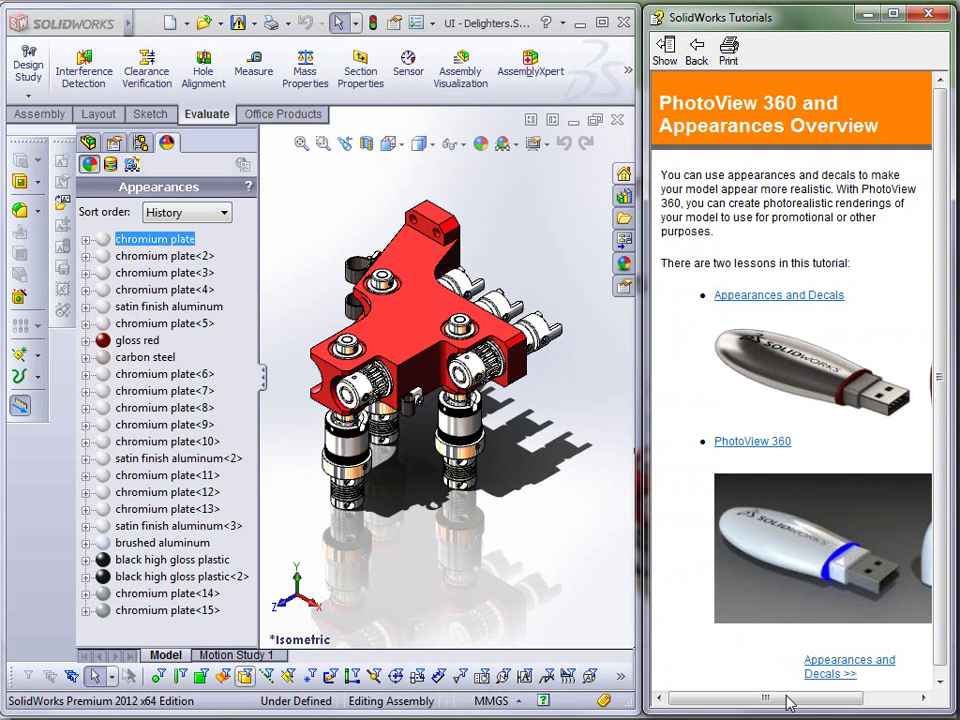
mouse_move(789, 702)
left_mouse_down()
mouse_move(842, 699)
mouse_move(800, 702)
left_mouse_up()
left_click_drag(944, 640, 945, 648)
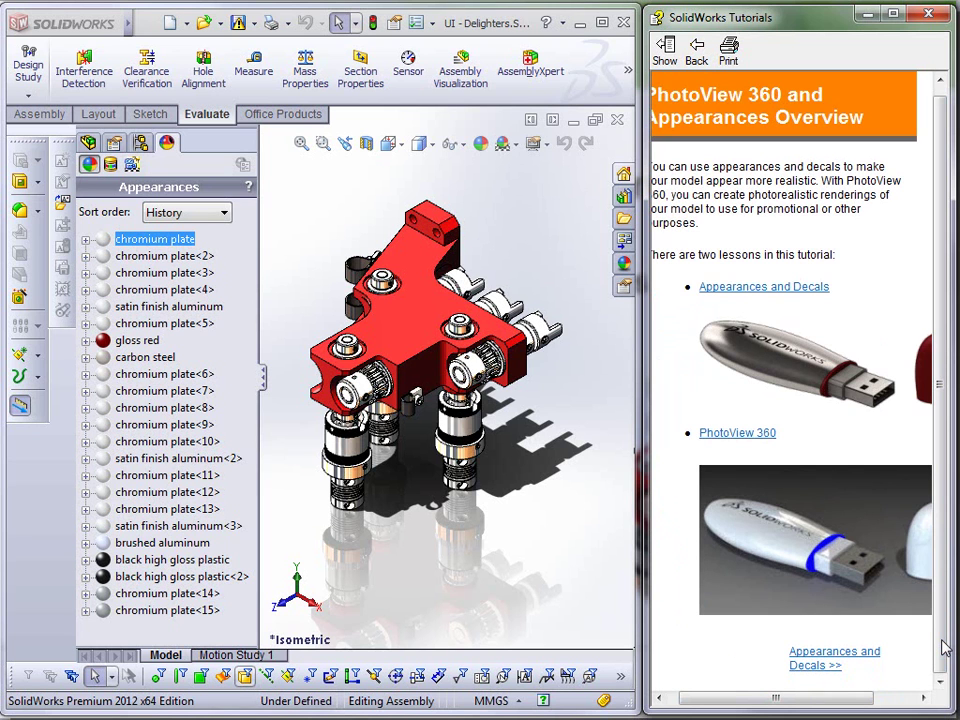
left_click(706, 62)
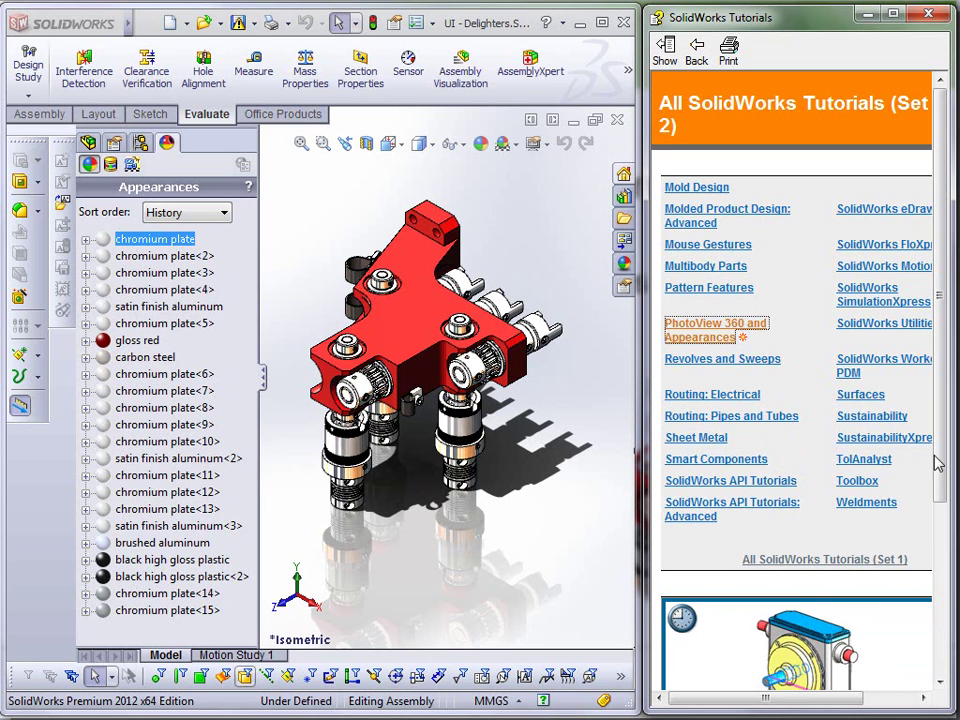
mouse_move(938, 463)
left_mouse_down()
mouse_move(944, 492)
mouse_move(930, 561)
mouse_move(940, 622)
mouse_move(947, 446)
left_mouse_up()
left_click(926, 14)
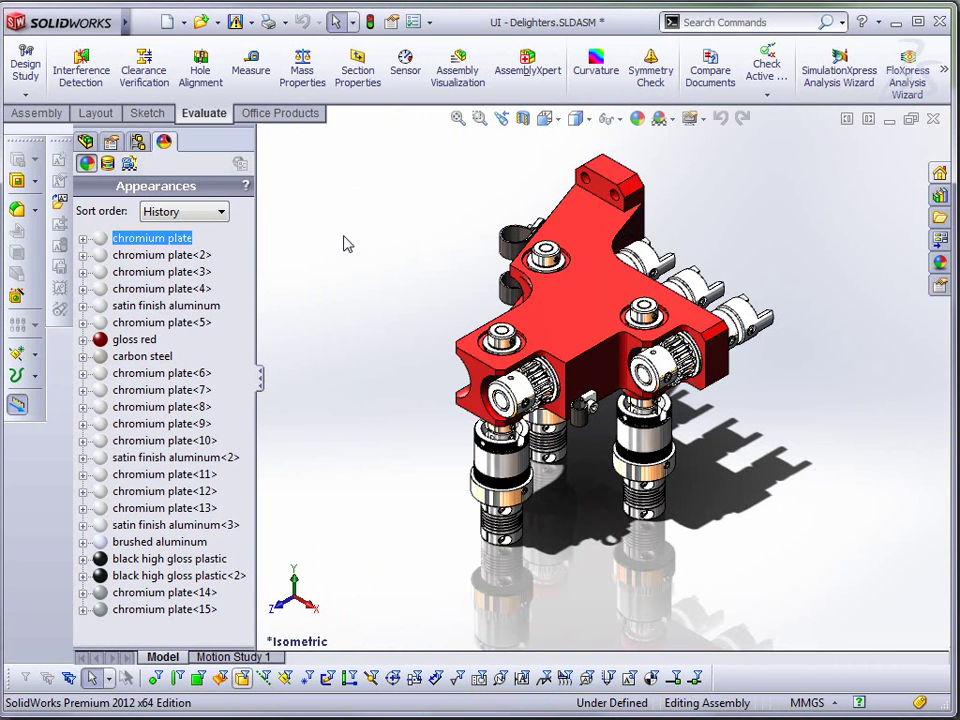
- Try a section view cut along HORIZ MID PLANE, then toggle it off and restart it
left_click(86, 142)
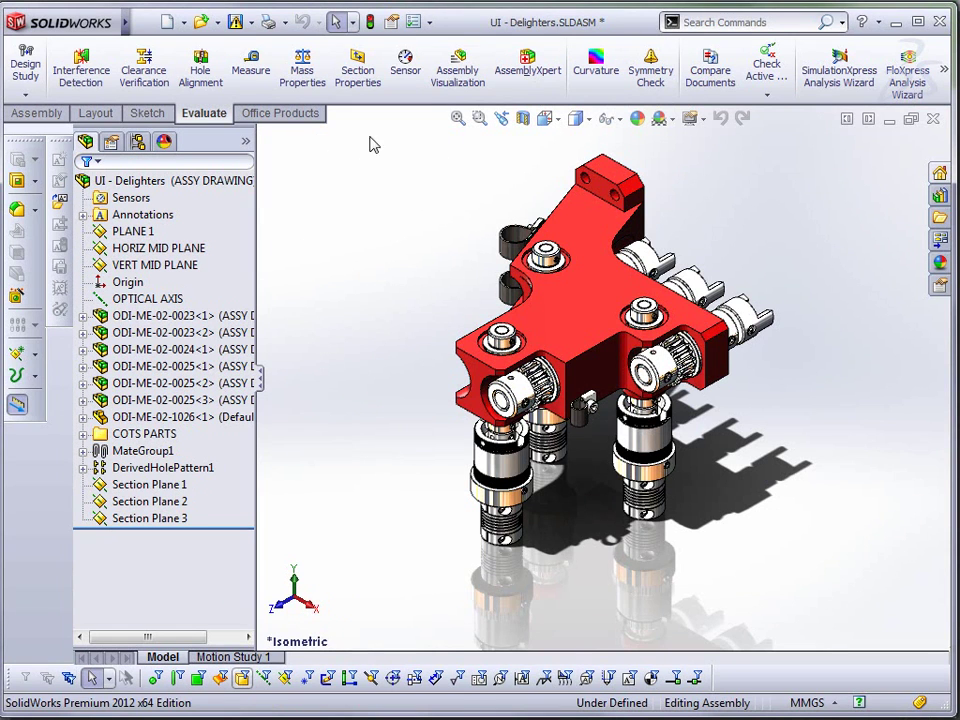
left_click(541, 119)
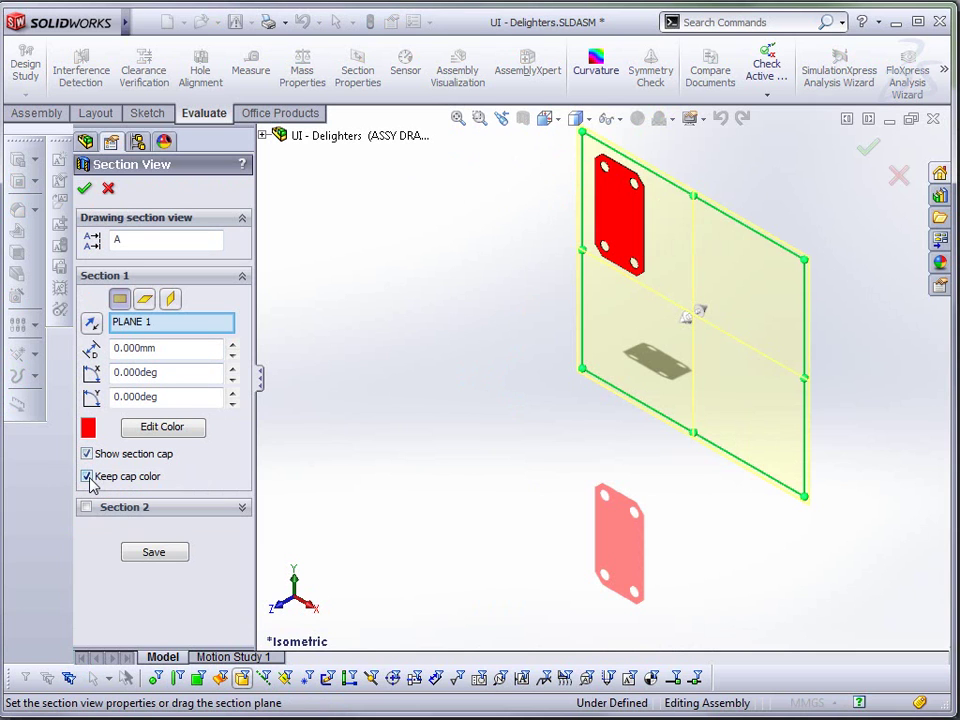
left_click(144, 300)
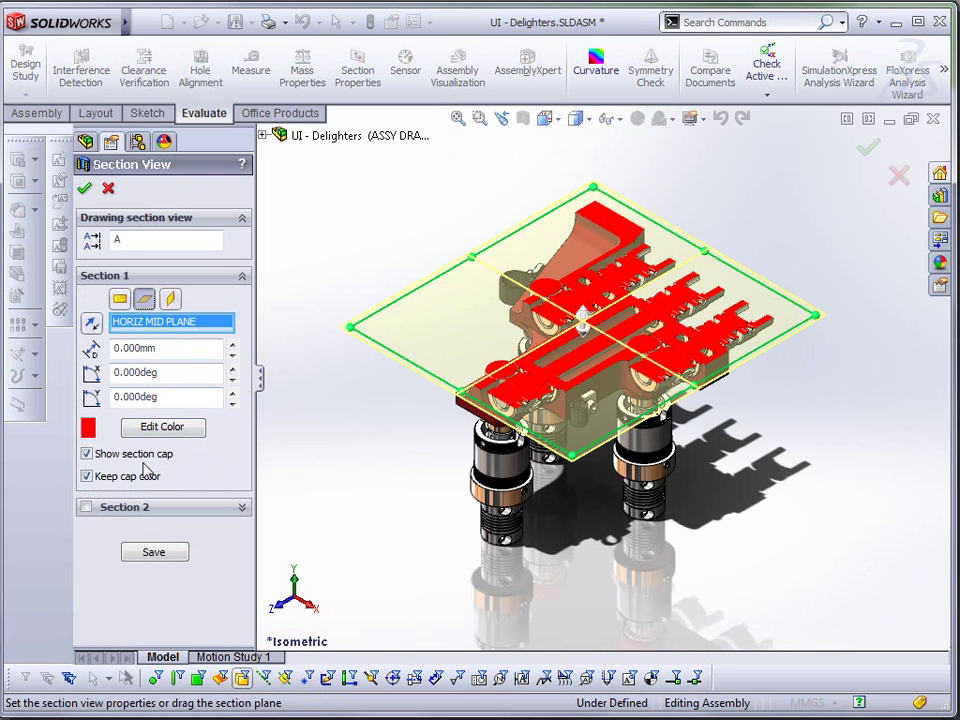
left_click(87, 477)
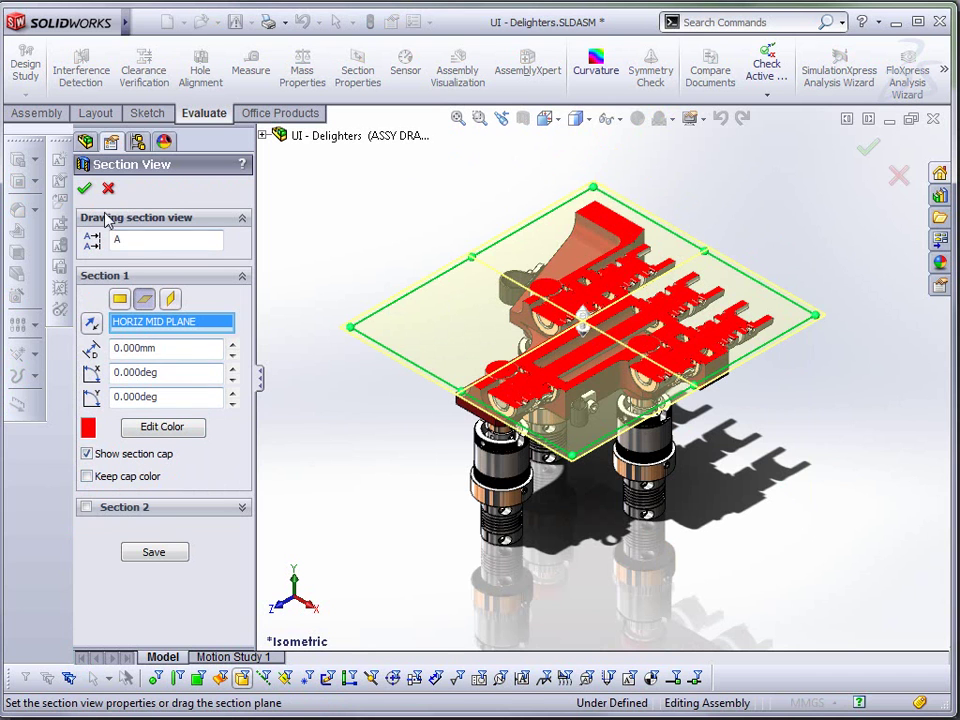
left_click(85, 141)
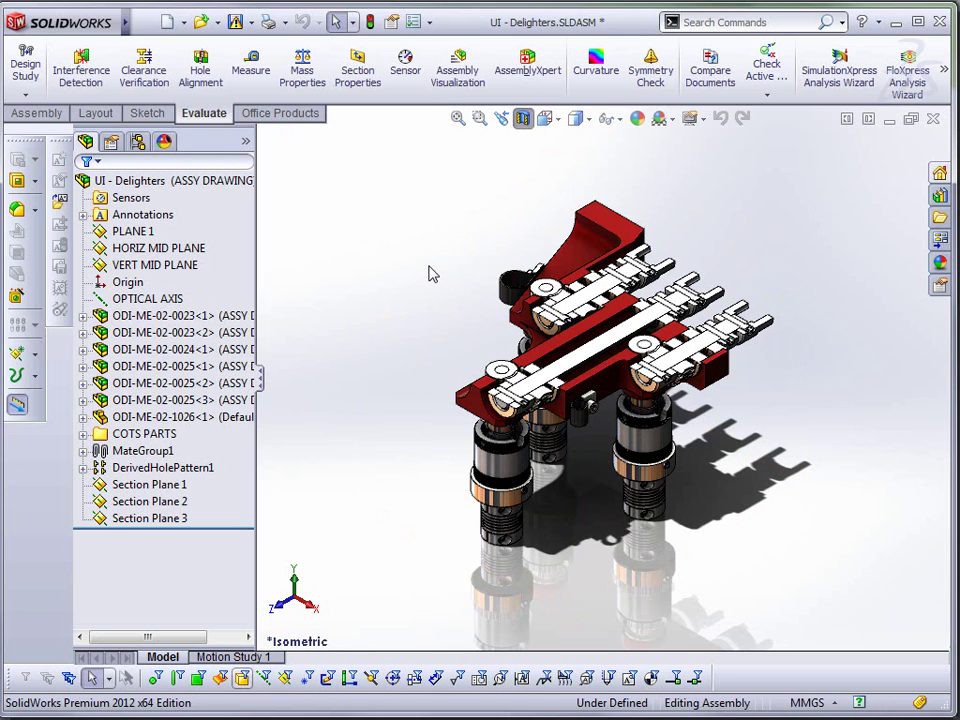
left_click(522, 120)
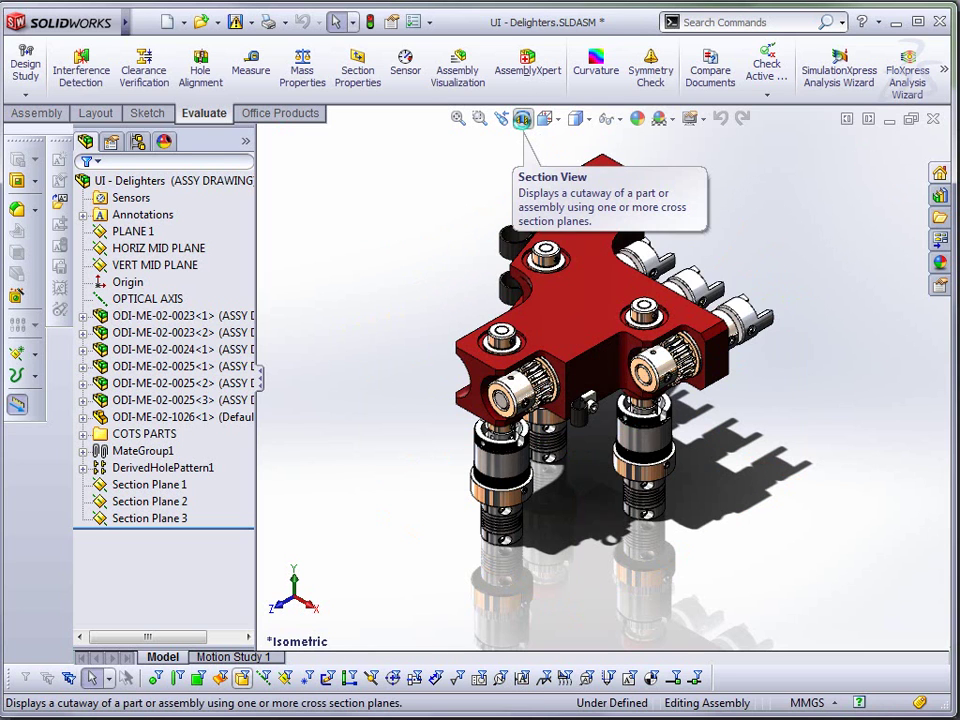
left_click(522, 120)
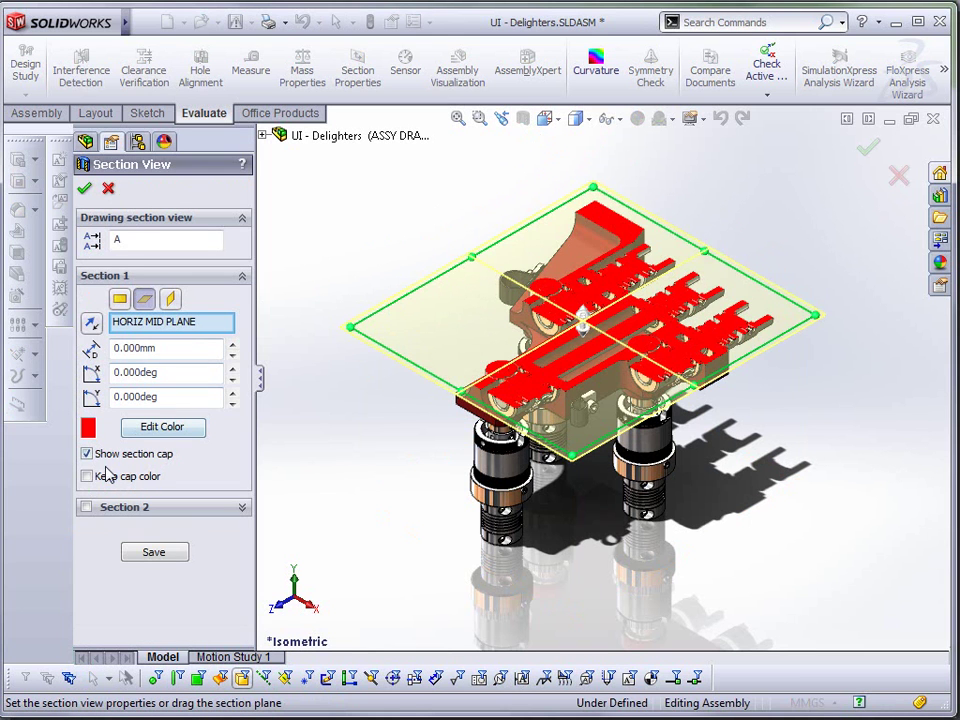
- Give the section cap a custom light green colour
left_click(87, 476)
left_click(155, 430)
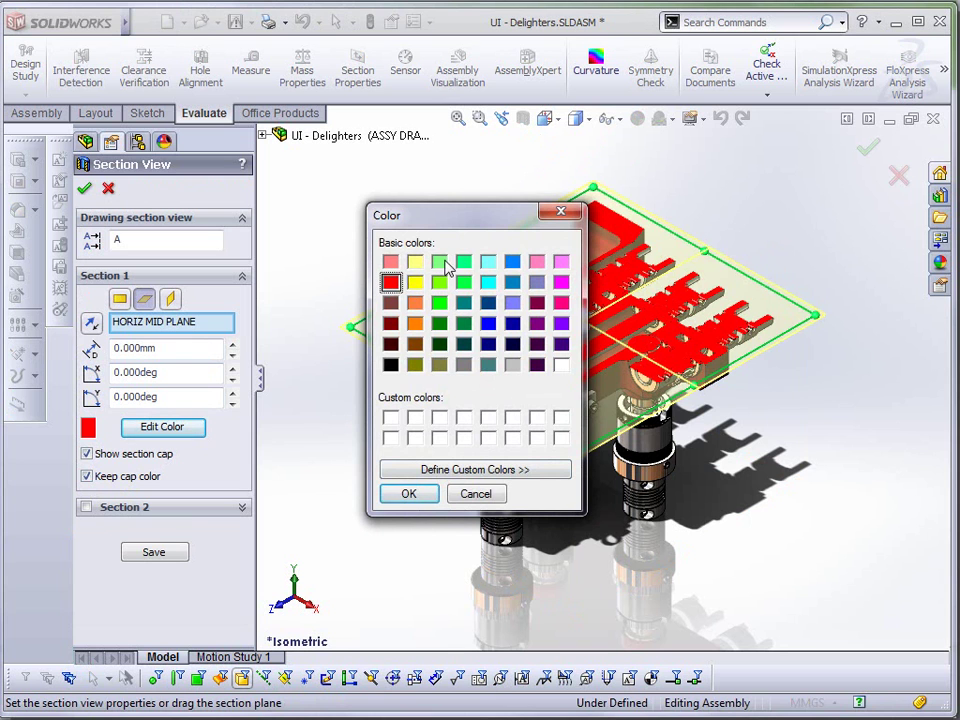
left_click(440, 264)
left_click(420, 496)
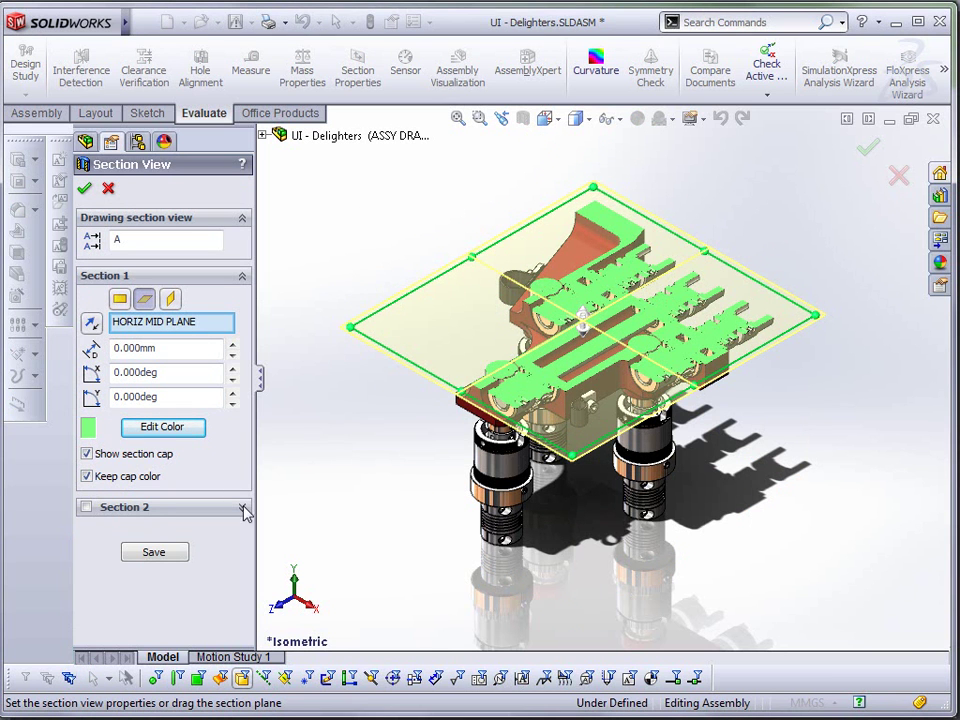
- Add a second cut on VERT MID PLANE, offset it 36 mm, and apply the section view
left_click(86, 507)
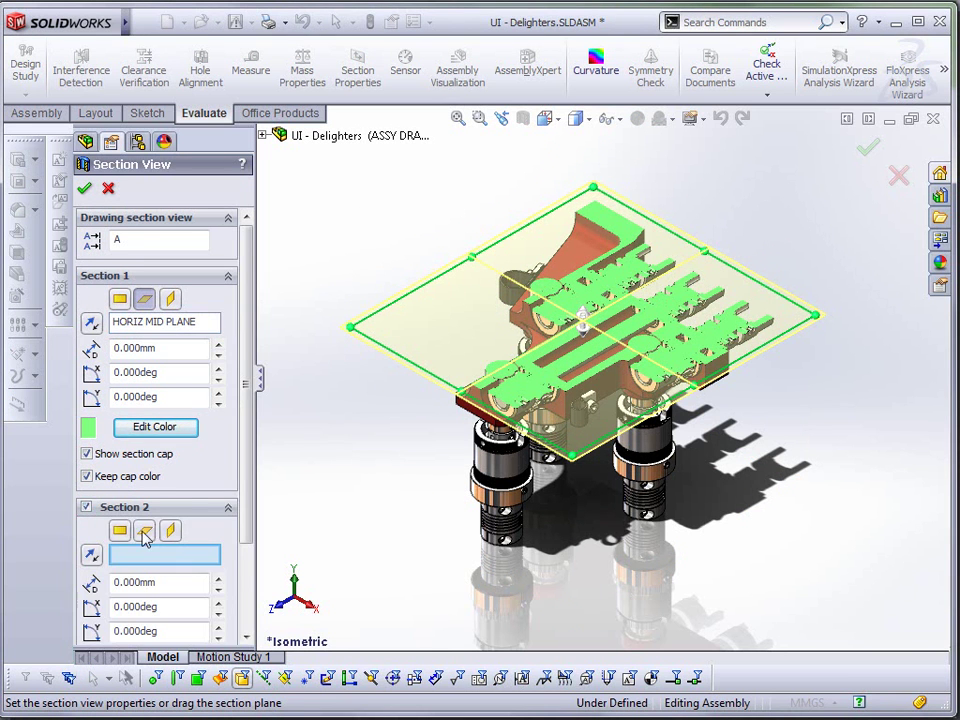
left_click(145, 537)
left_click(121, 474)
left_click(172, 474)
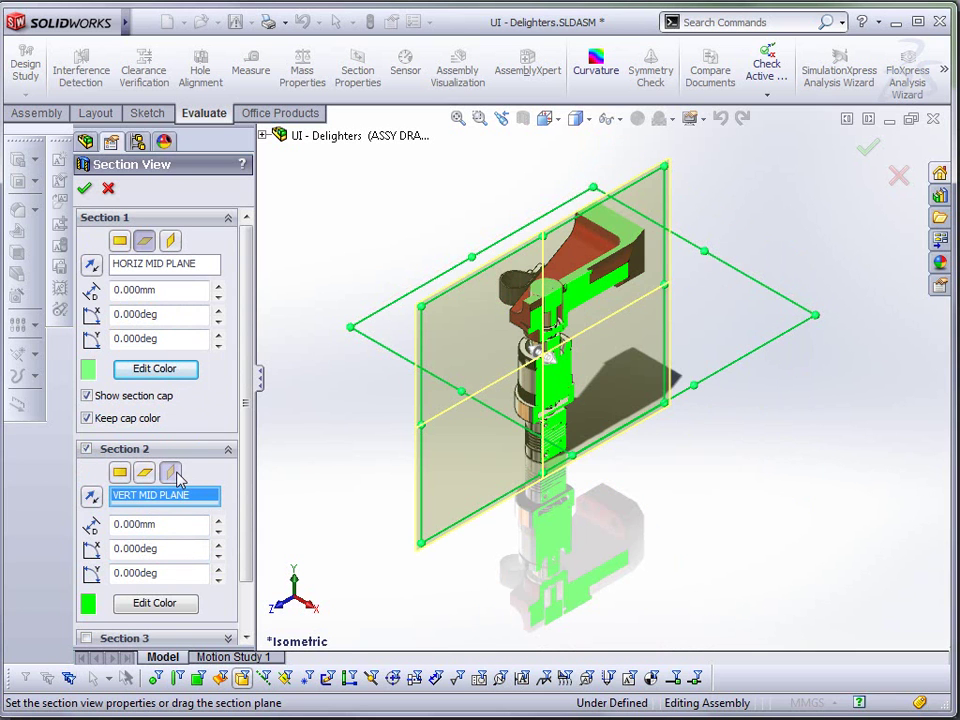
left_click_drag(565, 358, 615, 399)
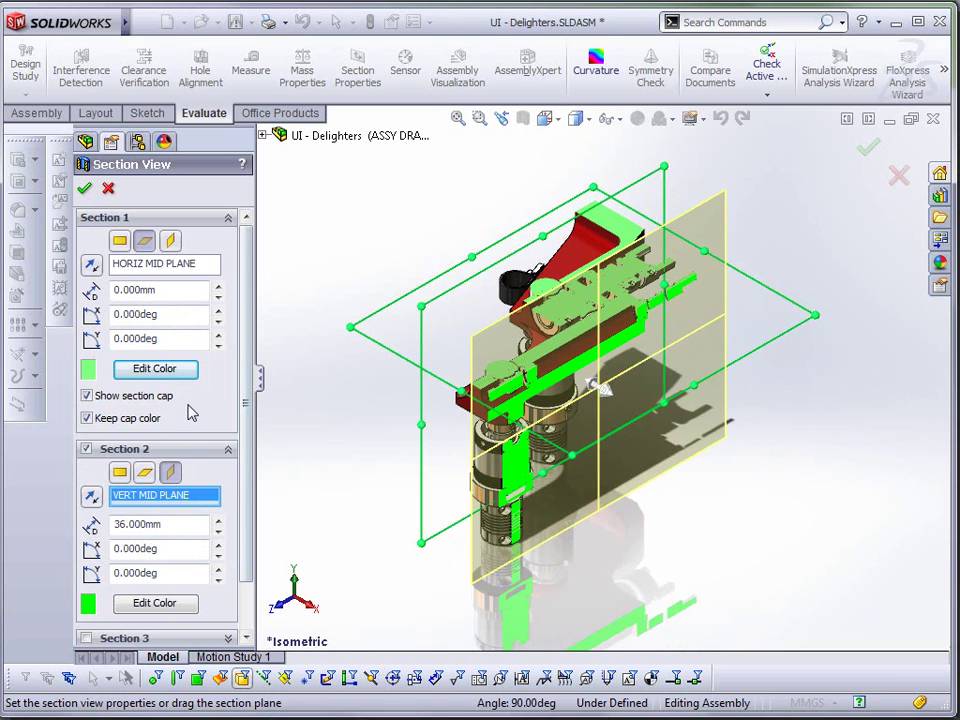
scroll(240, 530, "down", 3)
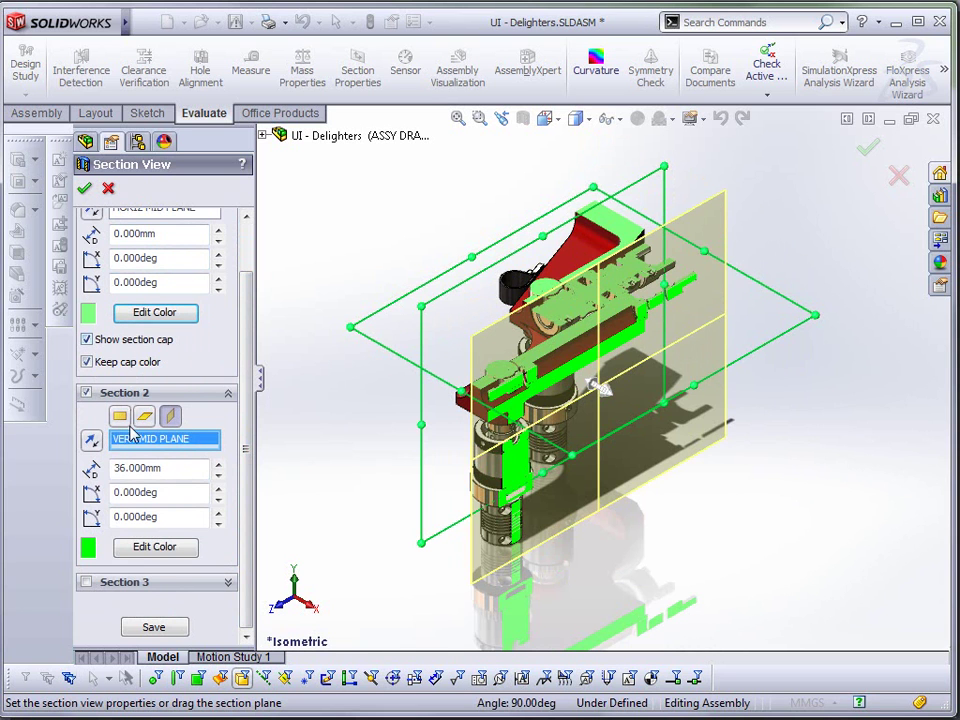
left_click(84, 188)
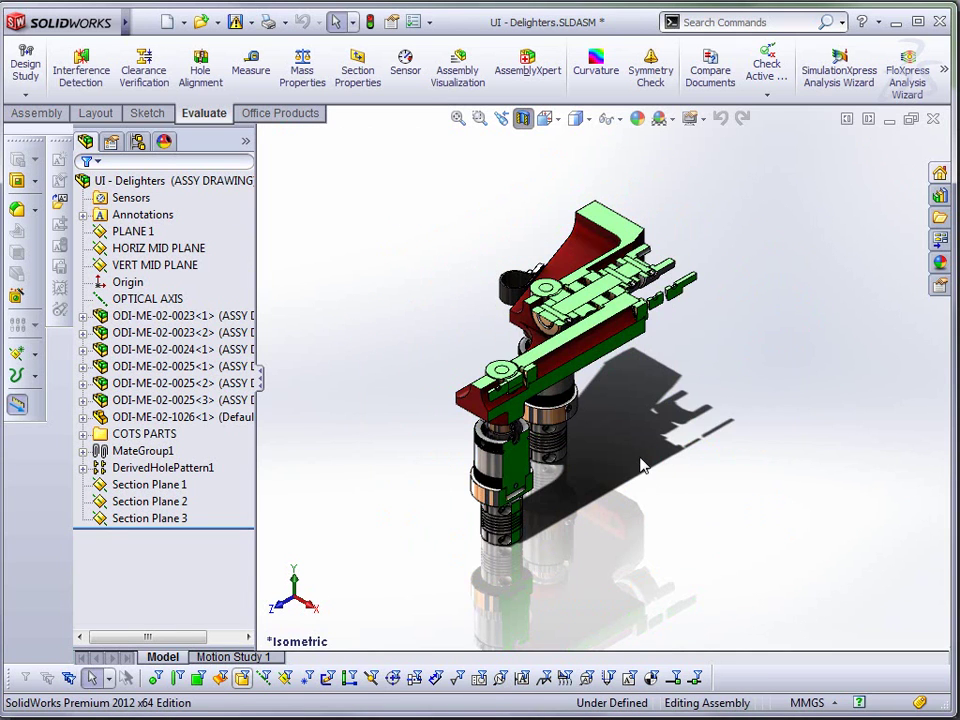
- Orbit the sectioned assembly to inspect the green cut faces on both spindles
middle_click_drag(642, 465, 671, 480)
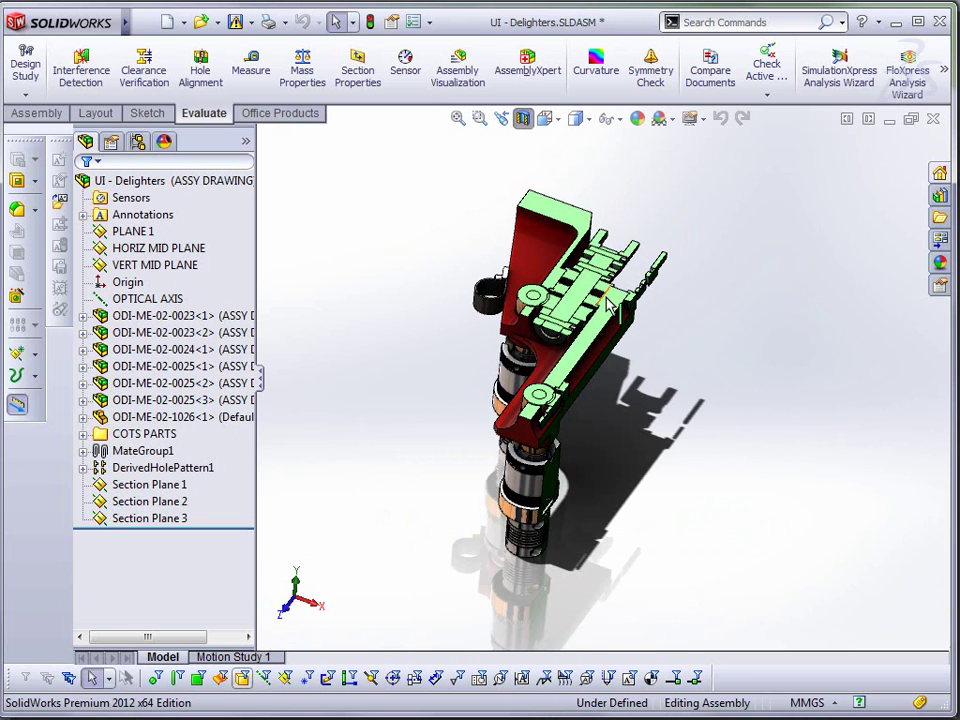
middle_click_drag(643, 375, 617, 347)
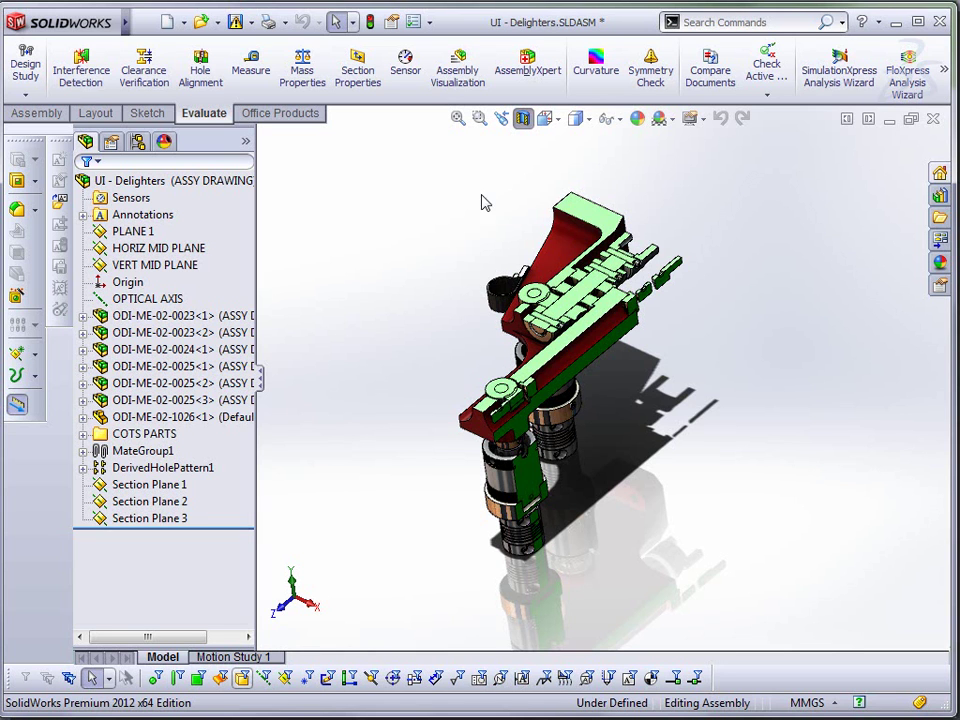
- Open the assembly's file properties and add a custom property named Purchased
left_click(145, 23)
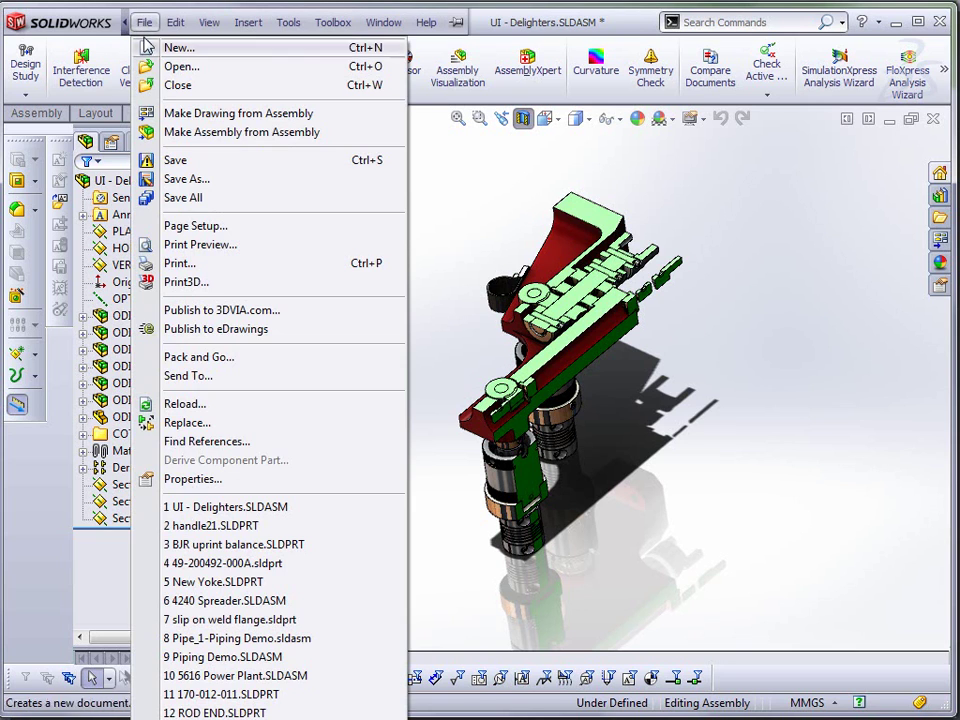
left_click(192, 479)
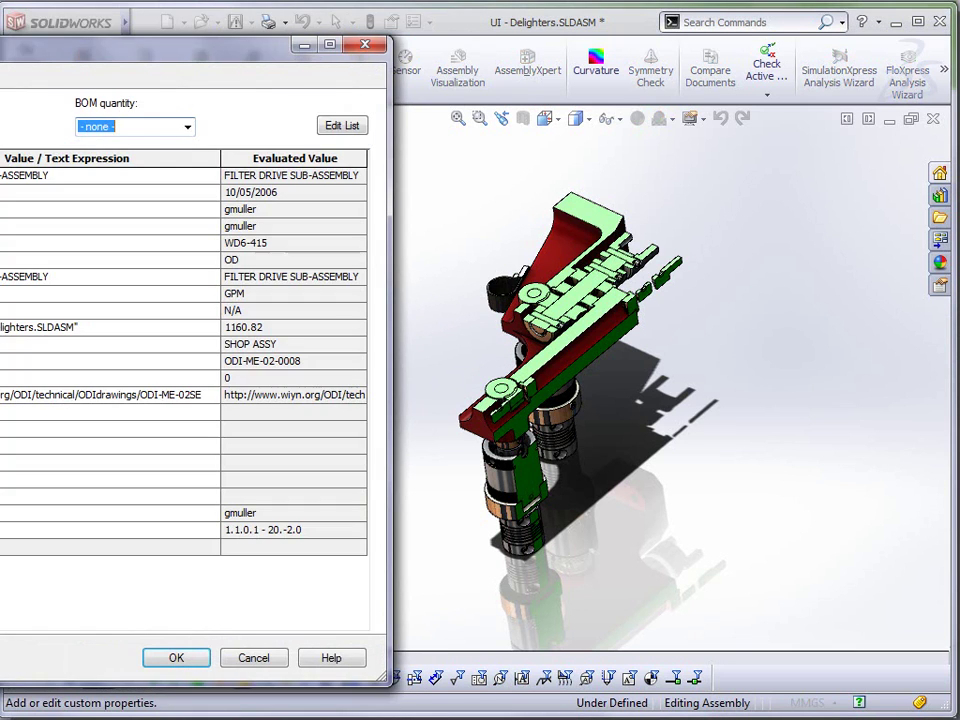
left_click_drag(85, 47, 610, 57)
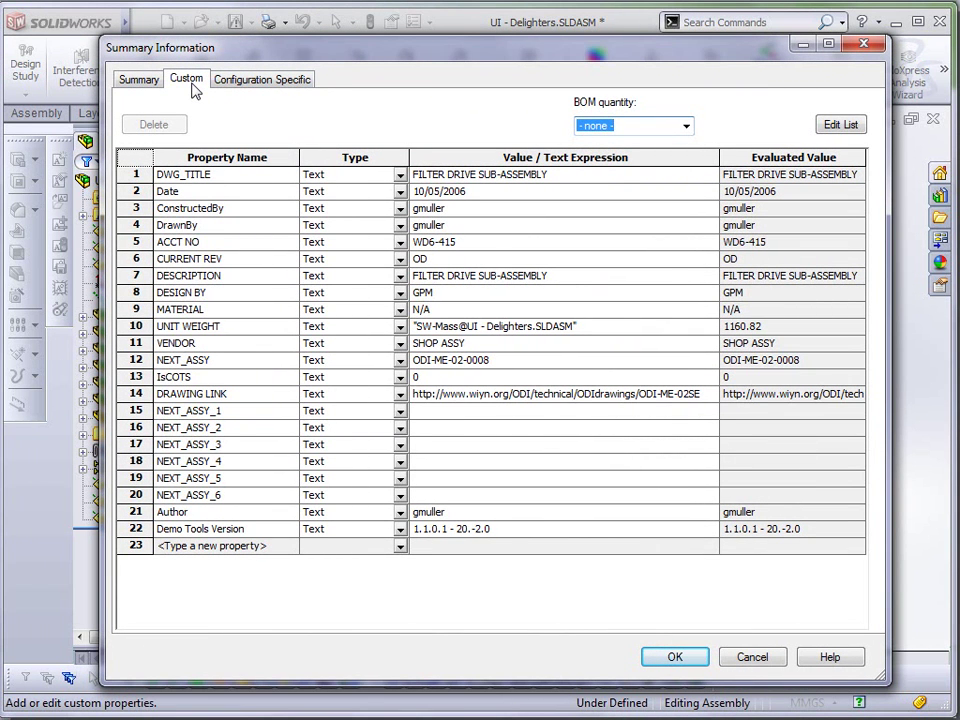
left_click(228, 546)
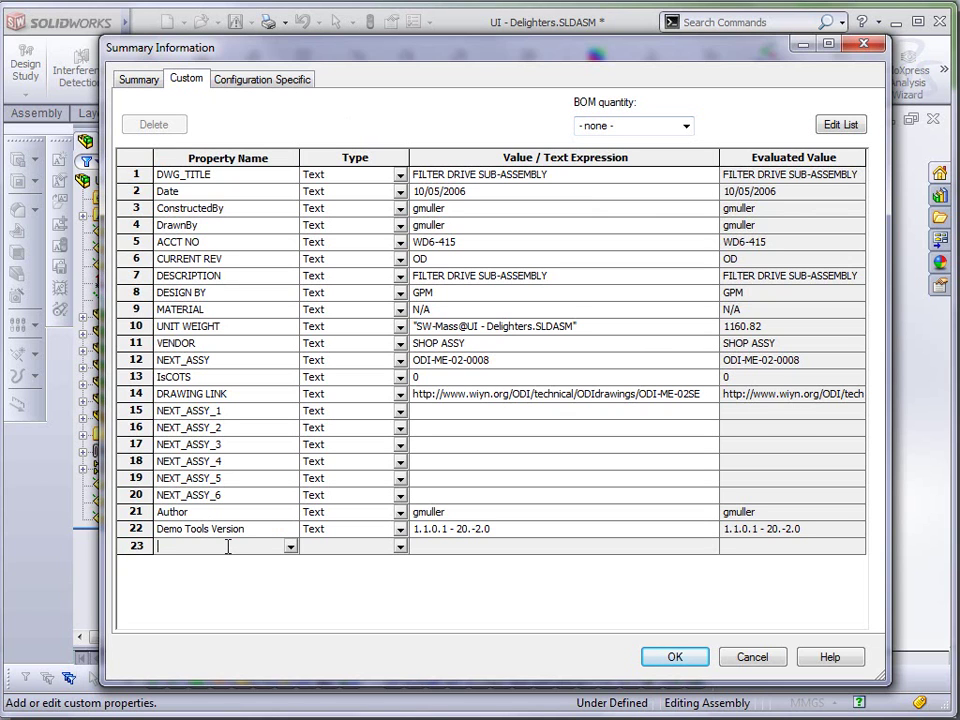
type("Purchased")
key("Tab")
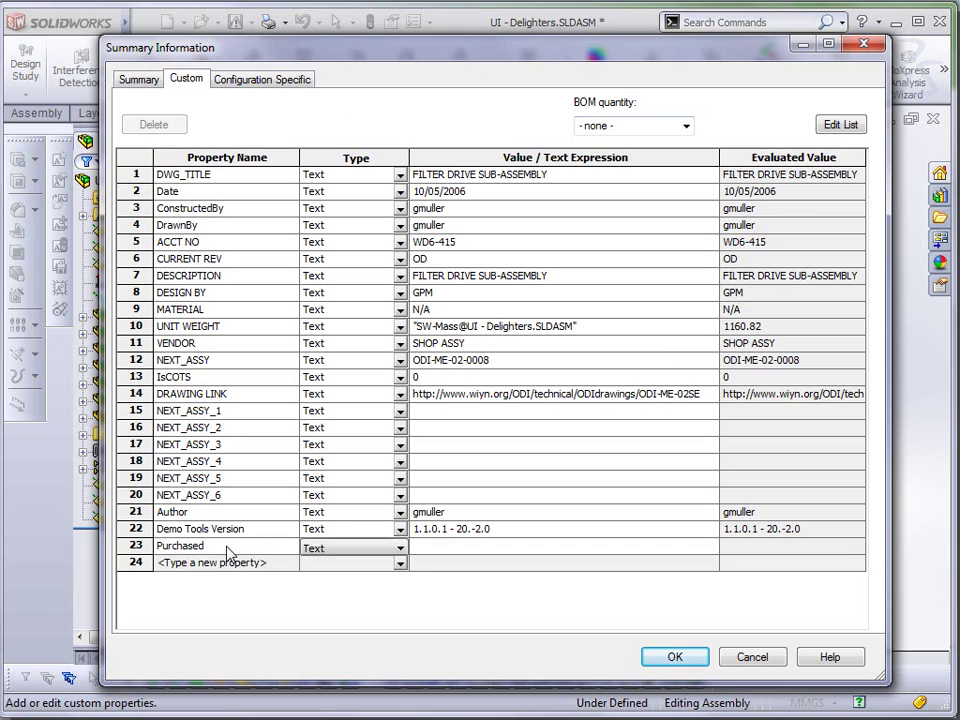
key("Tab")
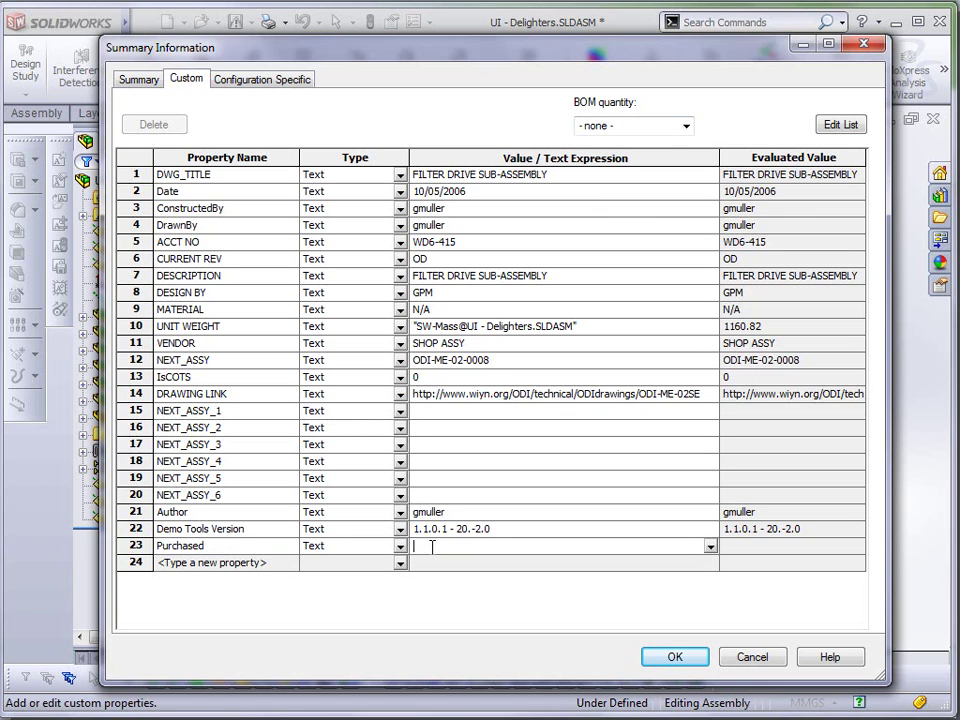
left_click(283, 567)
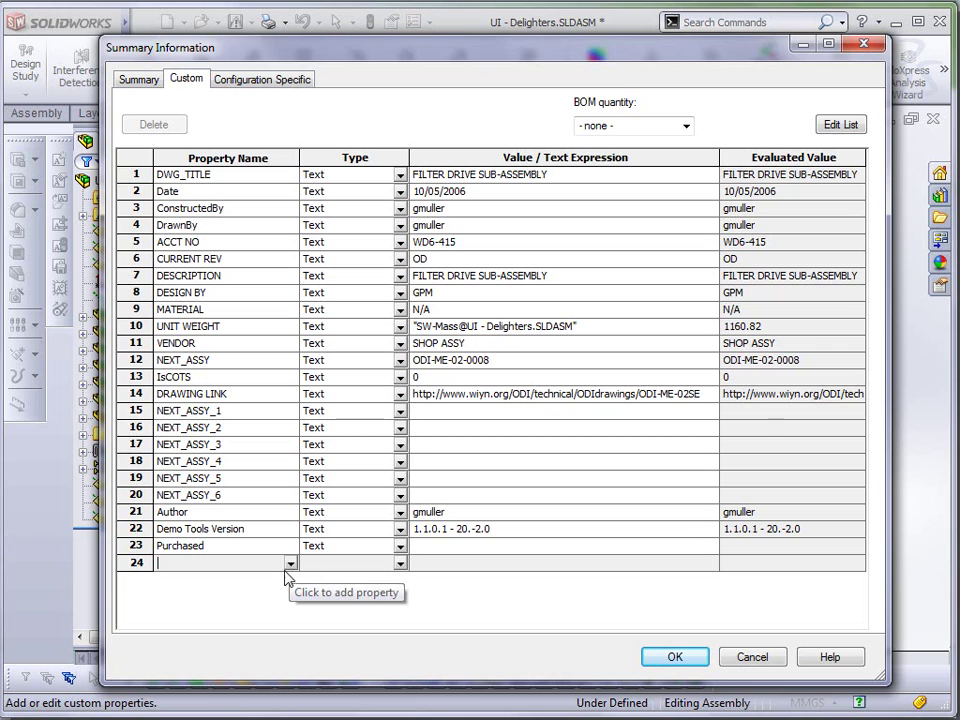
- Clear the Author value in the ASSY DRAWING configuration-specific properties
left_click(234, 82)
left_click(450, 228)
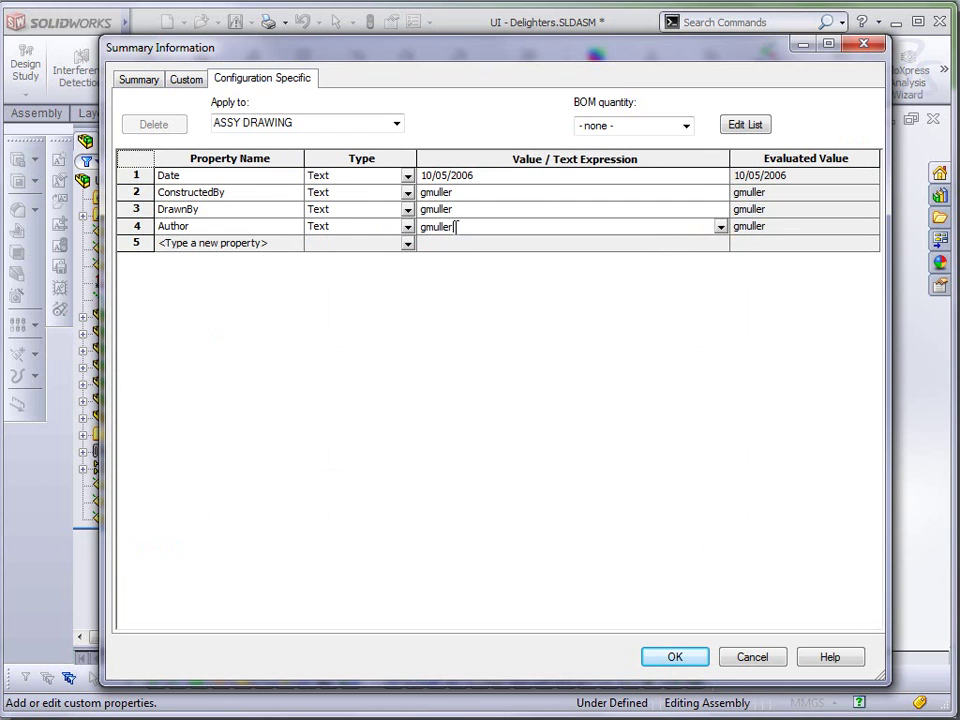
key("BackSpace")
key("BackSpace")
key("BackSpace")
key("BackSpace")
key("BackSpace")
key("BackSpace")
key("BackSpace")
left_click(474, 209)
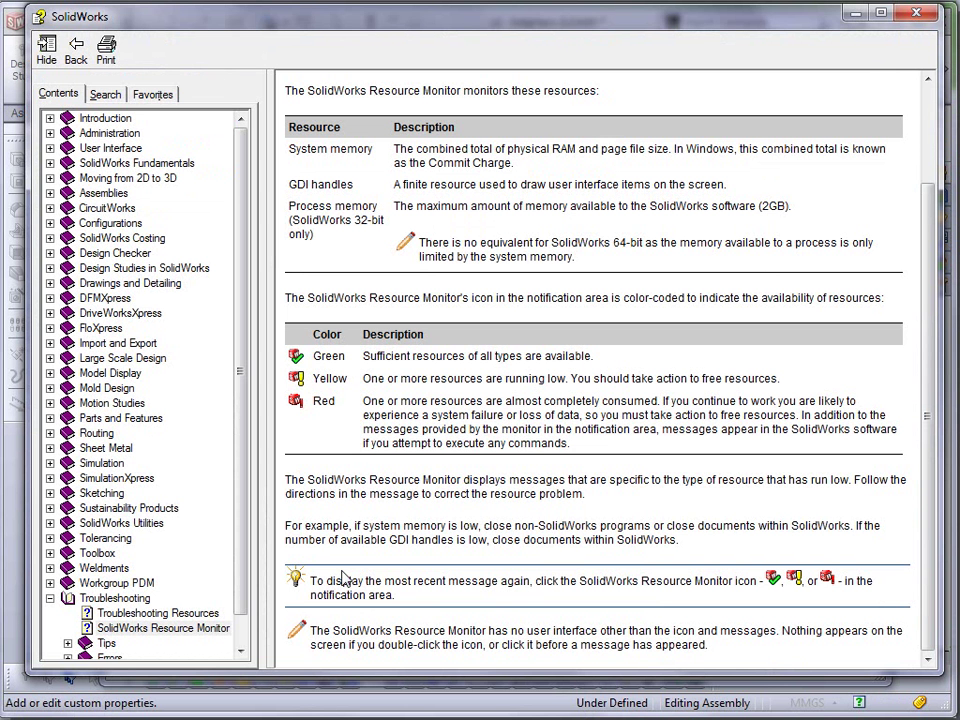
scroll(940, 212, "up", 3)
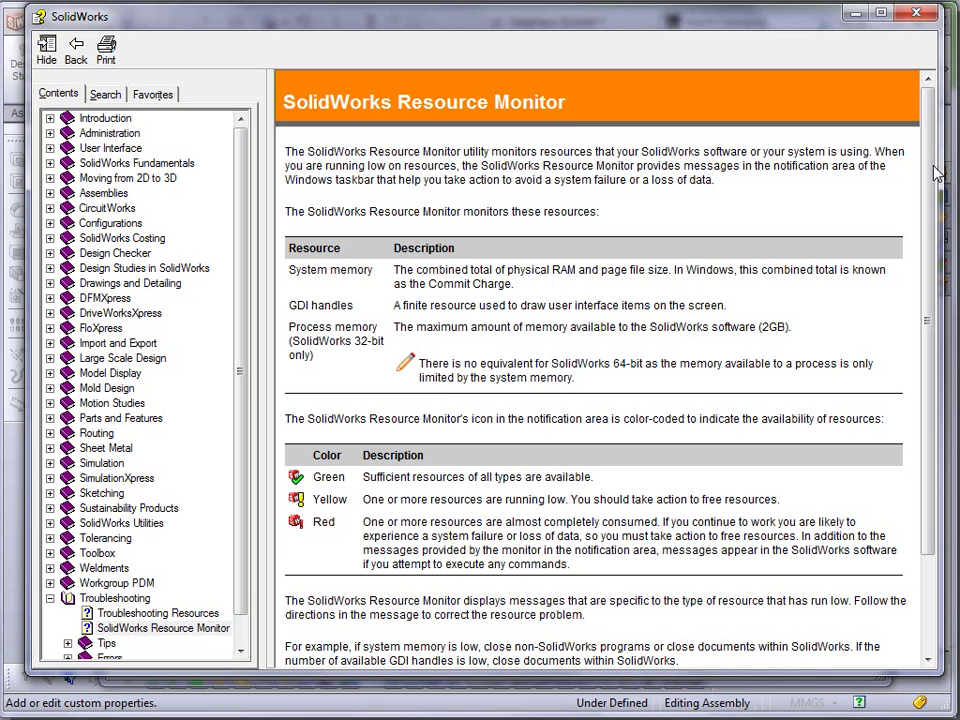
left_click_drag(936, 173, 936, 289)
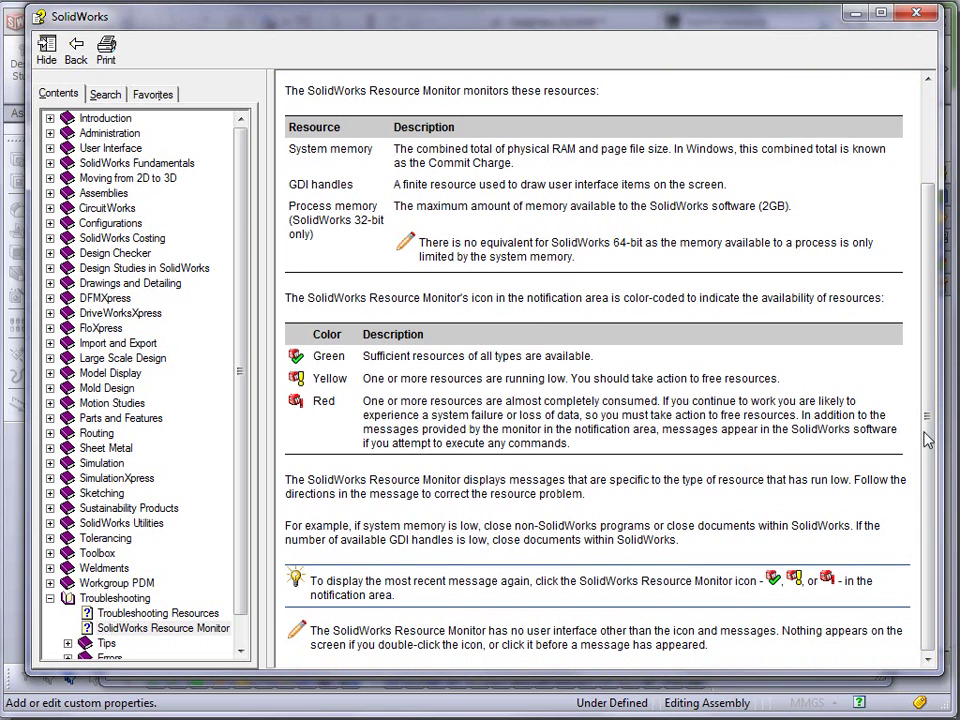
scroll(922, 440, "up", 3)
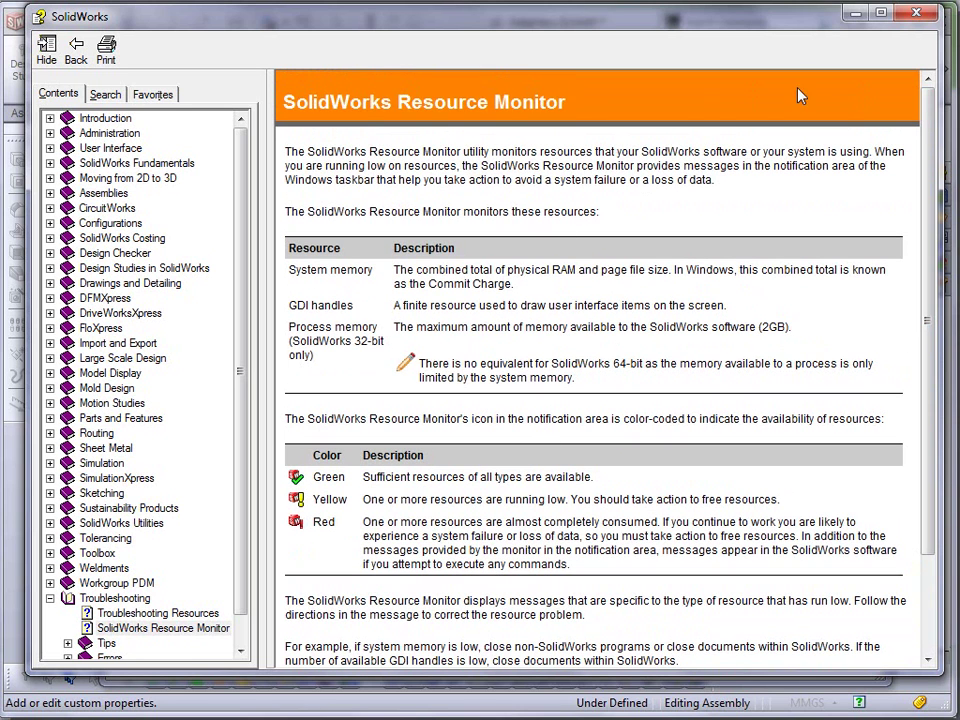
- Close the Resource Monitor help and file properties, then switch to Windows Programs and Features
left_click(916, 12)
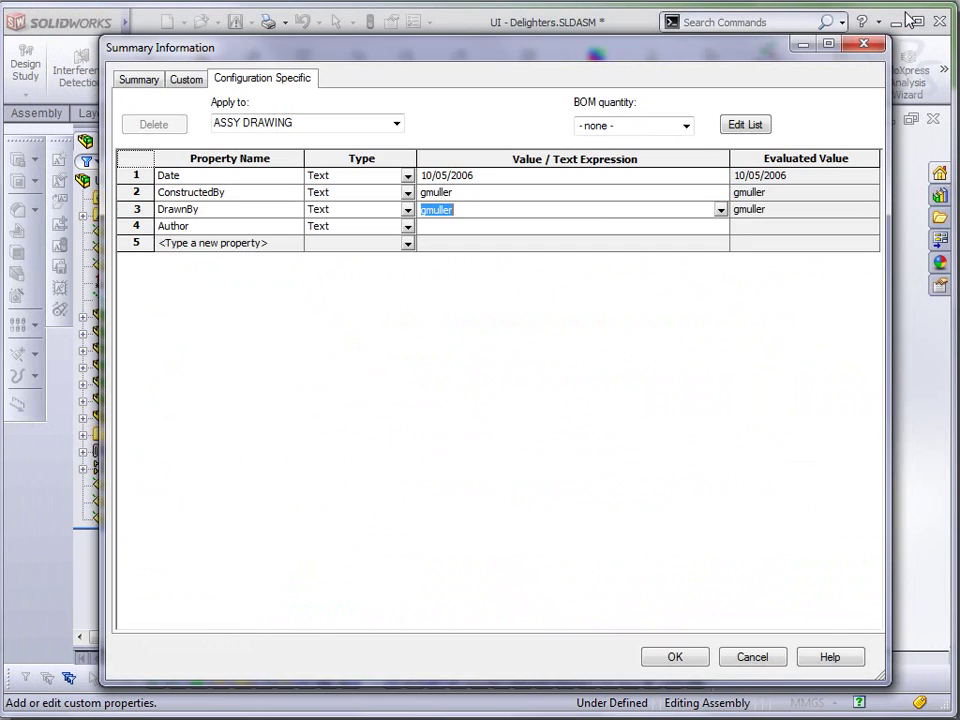
left_click(864, 45)
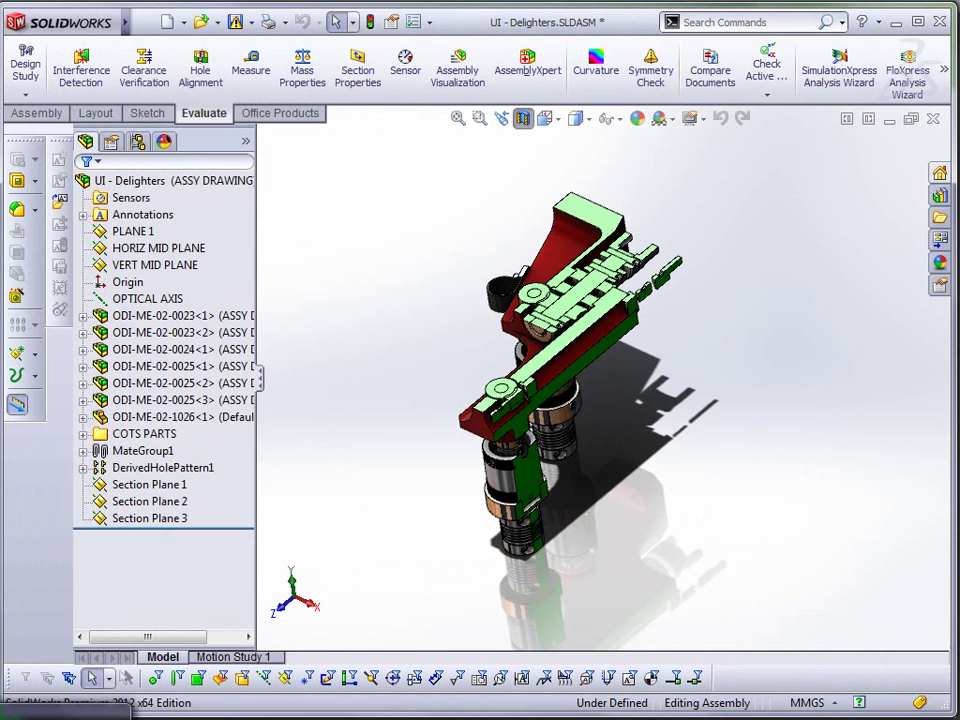
key("alt+Tab")
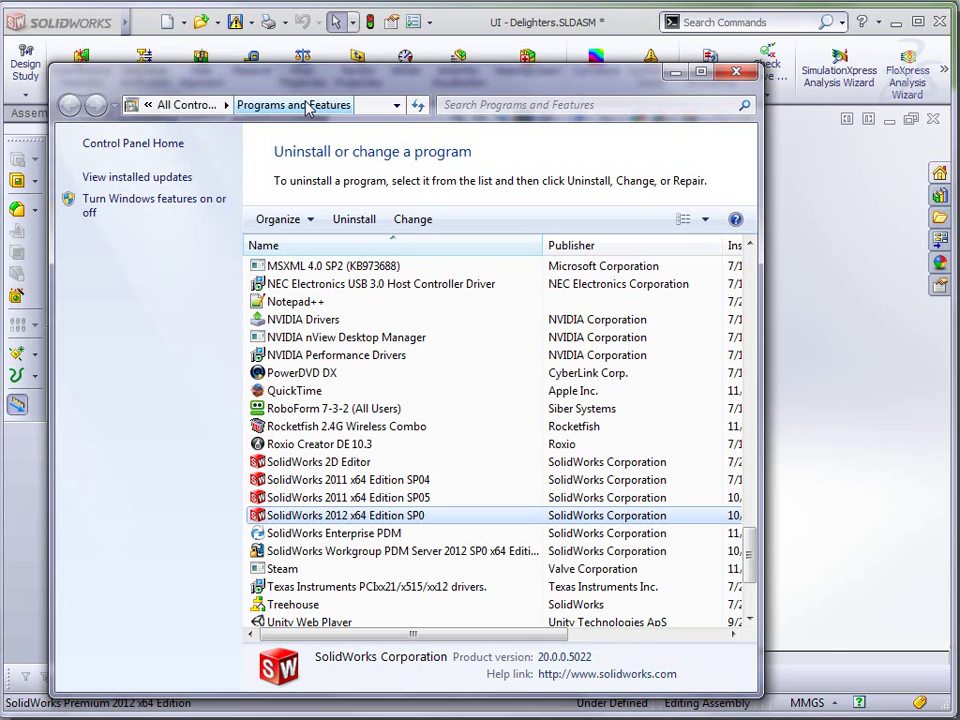
- Uninstall the SolidWorks 2012 x64 Edition SP0 entry from the Programs and Features list
right_click(337, 515)
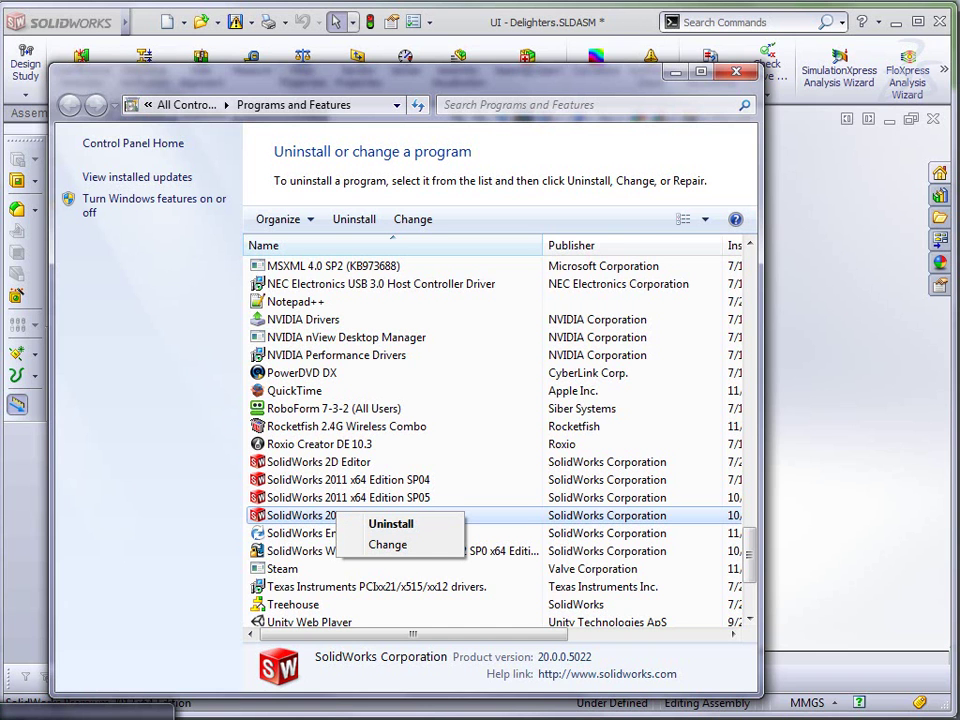
left_click(390, 523)
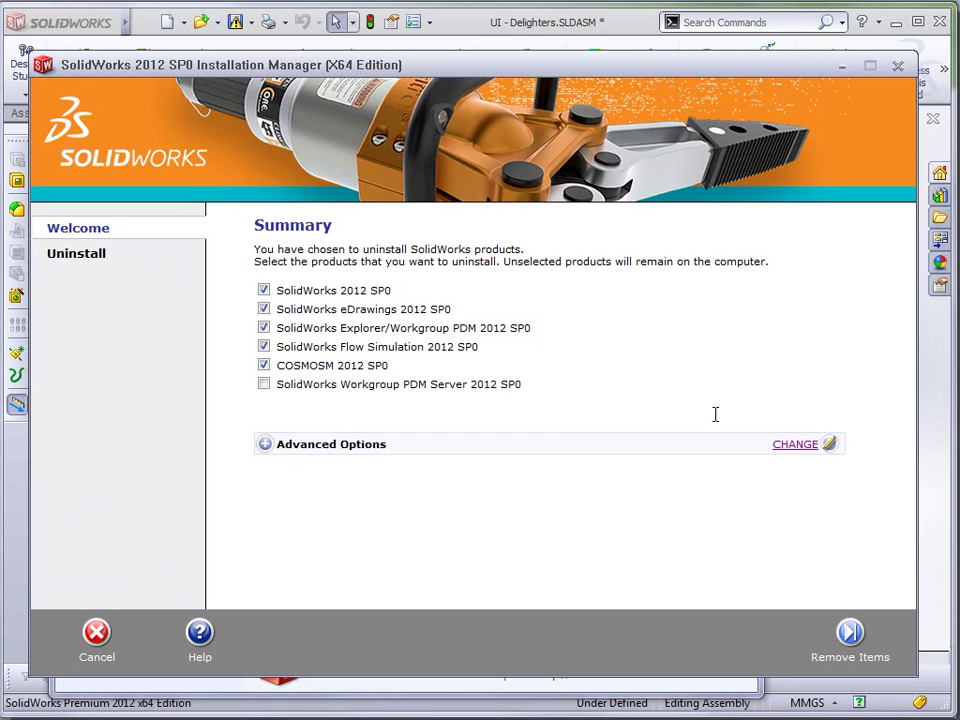
- Show the uninstall Advanced Options listing the program files and folders to be removed
left_click(793, 446)
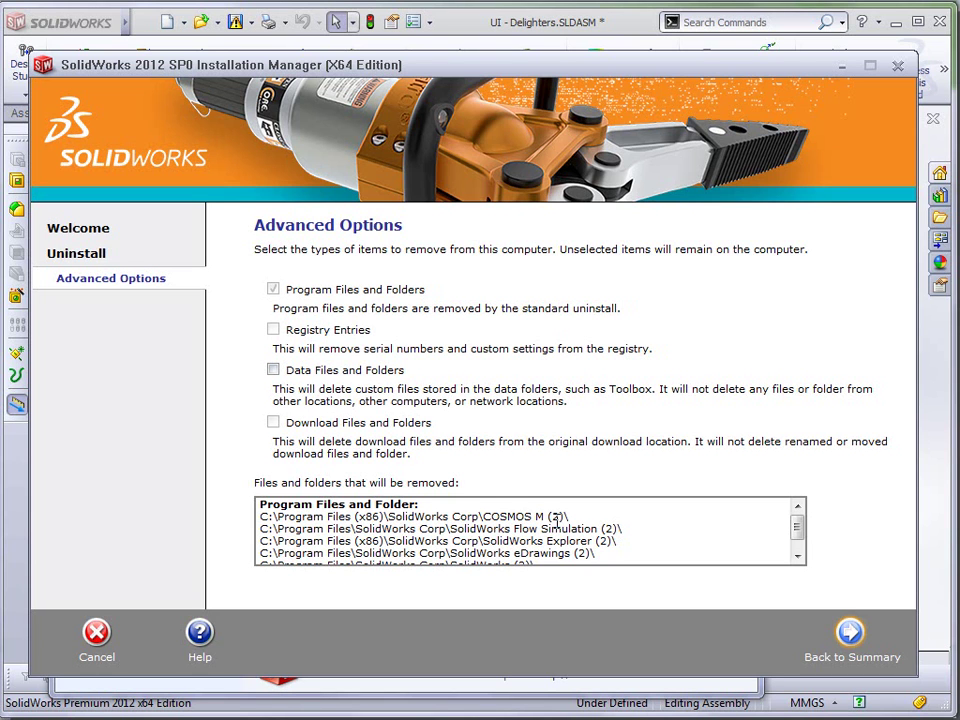
- Exit the Installation Manager without uninstalling, answering Yes to the exit prompt
left_click_drag(799, 531, 799, 553)
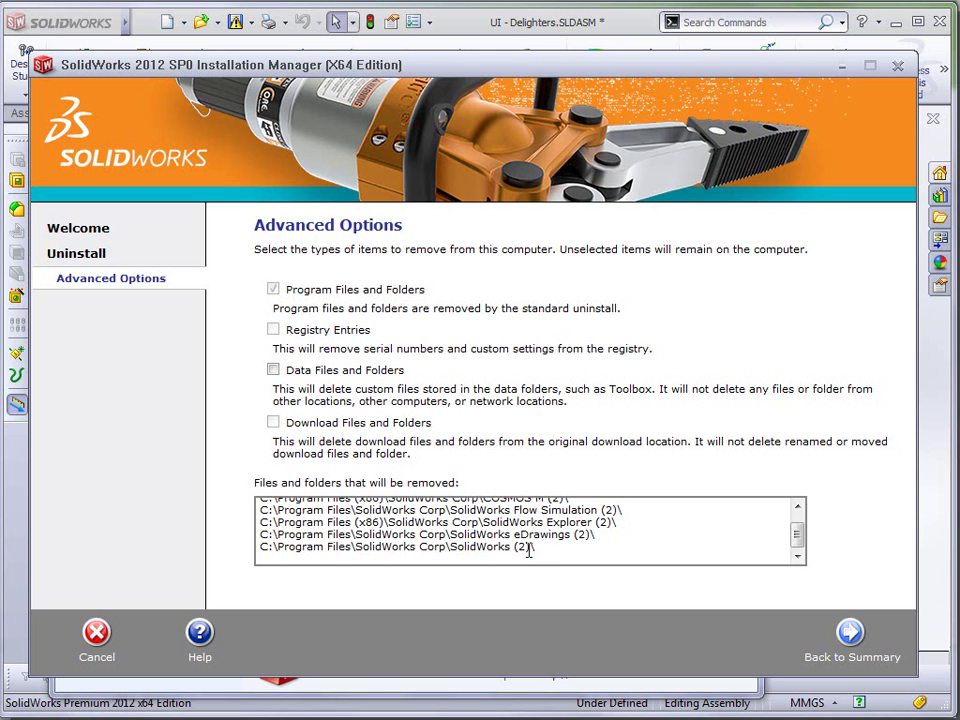
left_click_drag(527, 547, 519, 553)
left_click(553, 545)
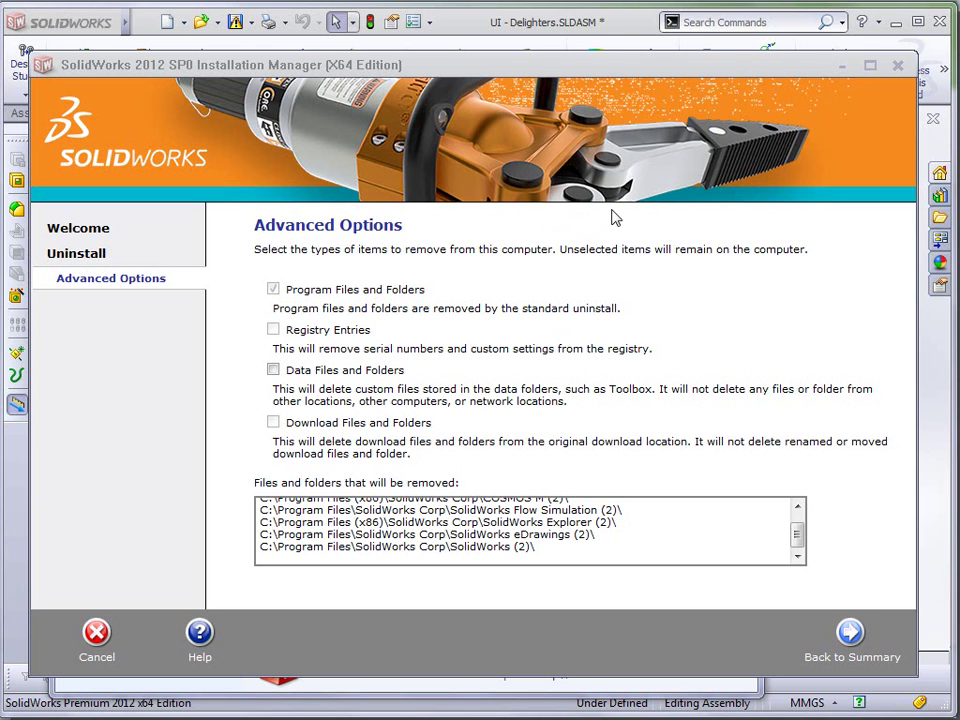
left_click(660, 76)
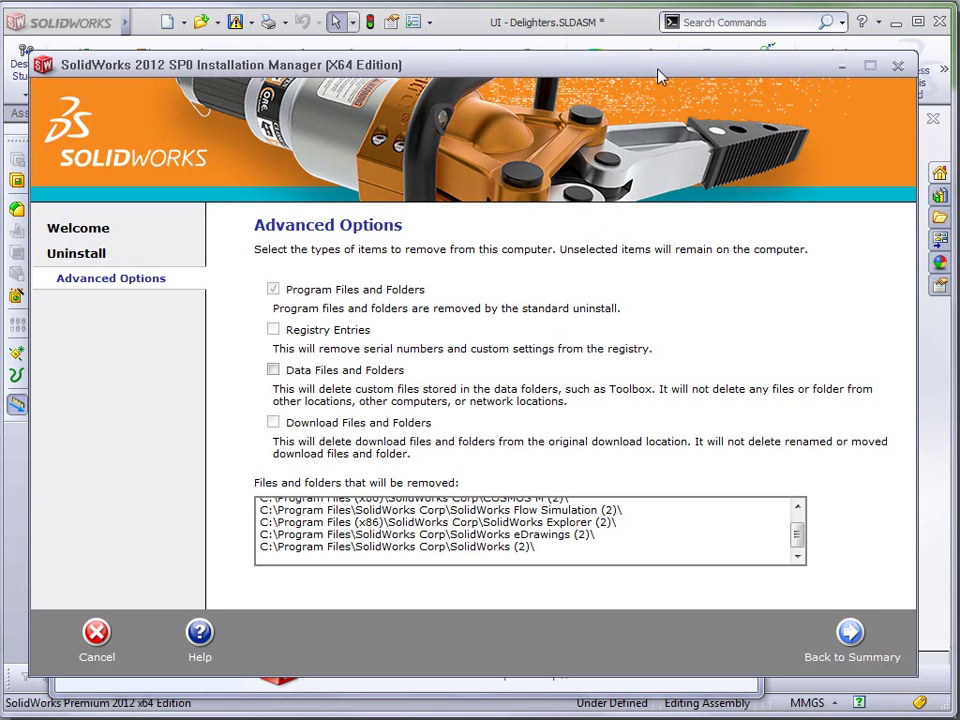
left_click(898, 66)
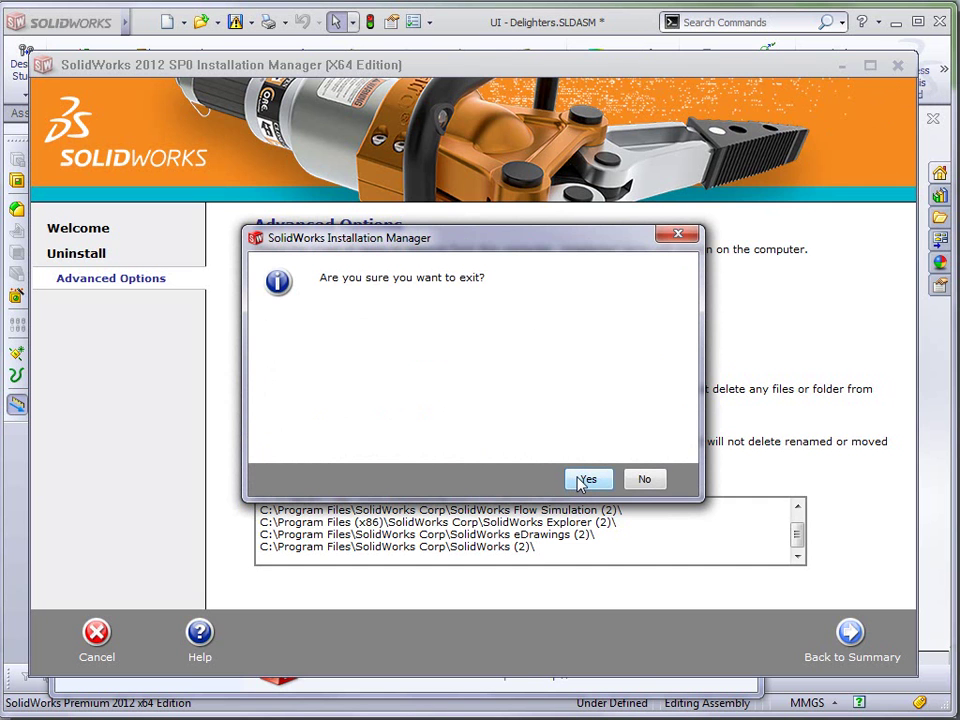
left_click(584, 480)
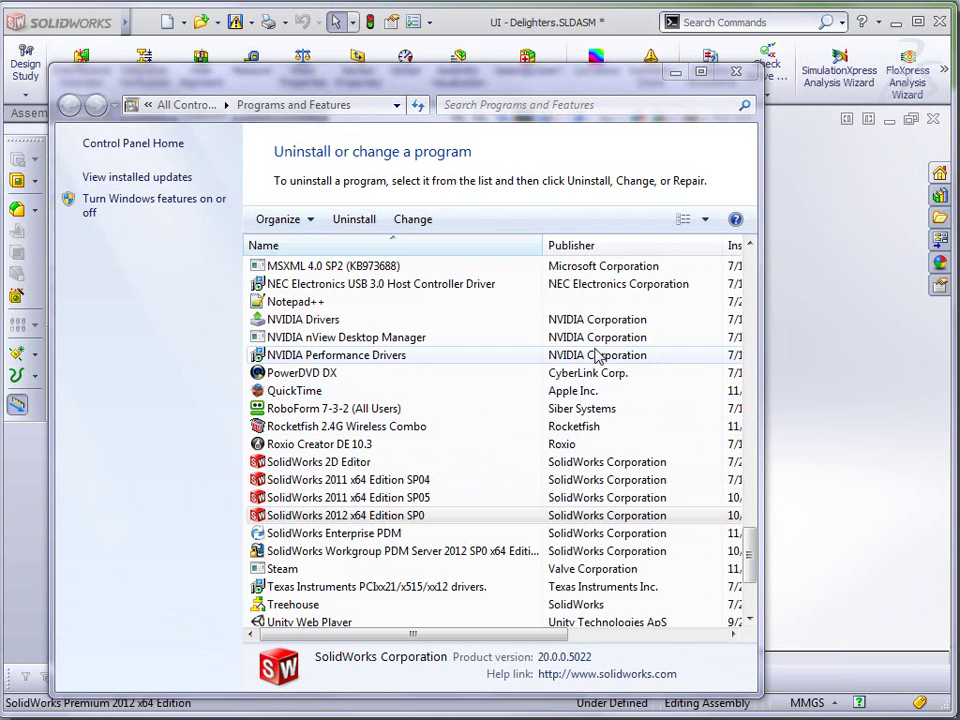
- Close the Programs and Features window
left_click(738, 76)
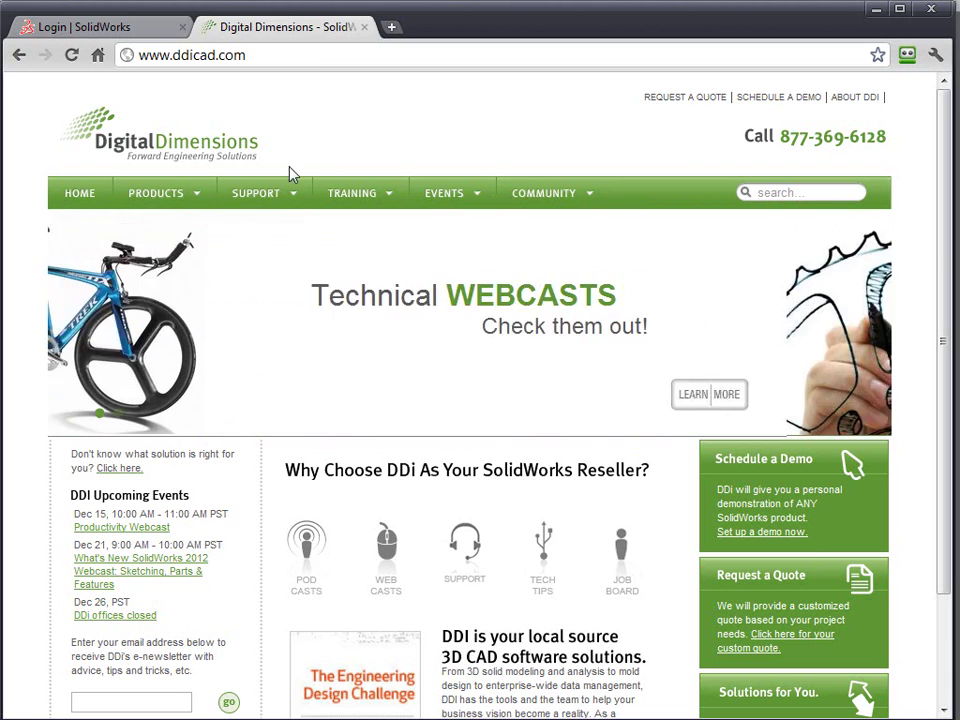
- Go to the Support Hotline page, then the eSupport contact form
mouse_move(276, 197)
left_click(251, 231)
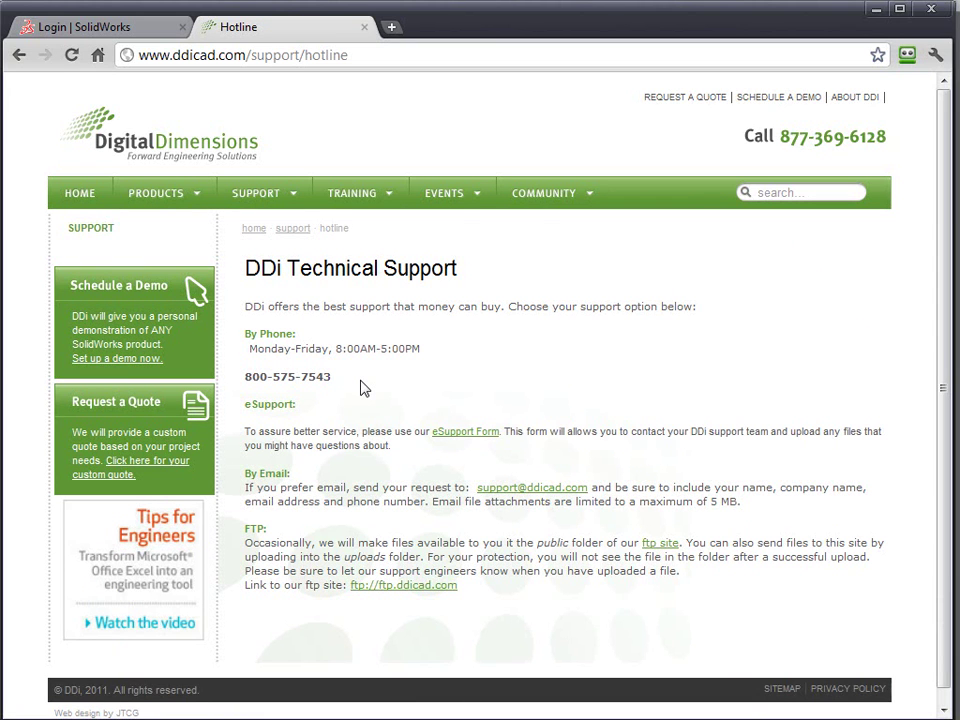
left_click(466, 433)
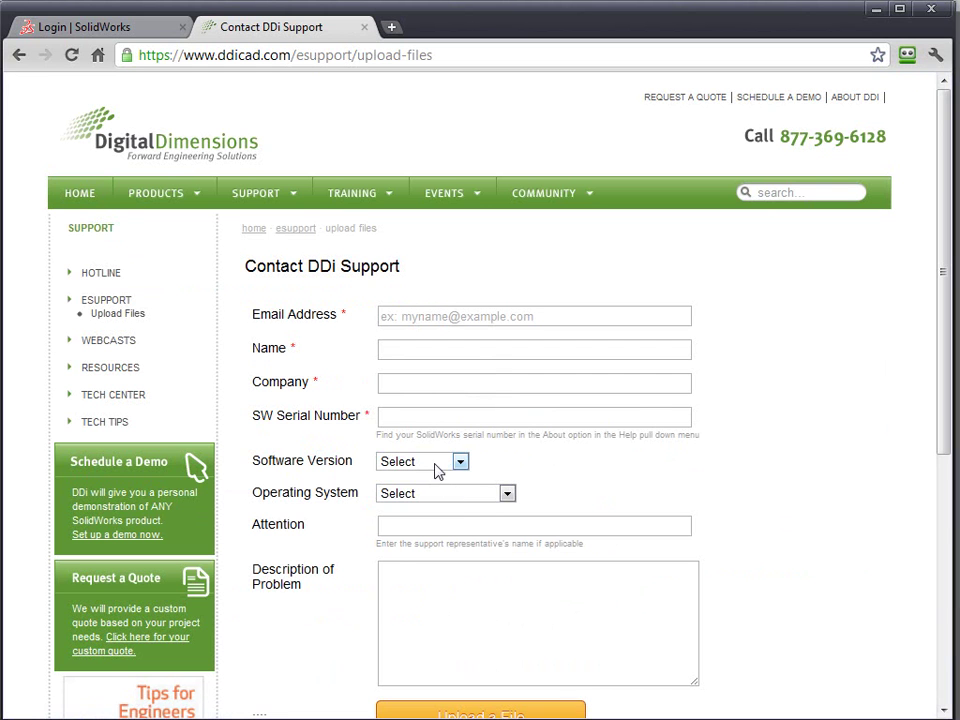
- Review the Software Version choices without changing them and scroll through the empty form
left_click(445, 462)
left_click(730, 461)
left_click_drag(949, 422, 902, 527)
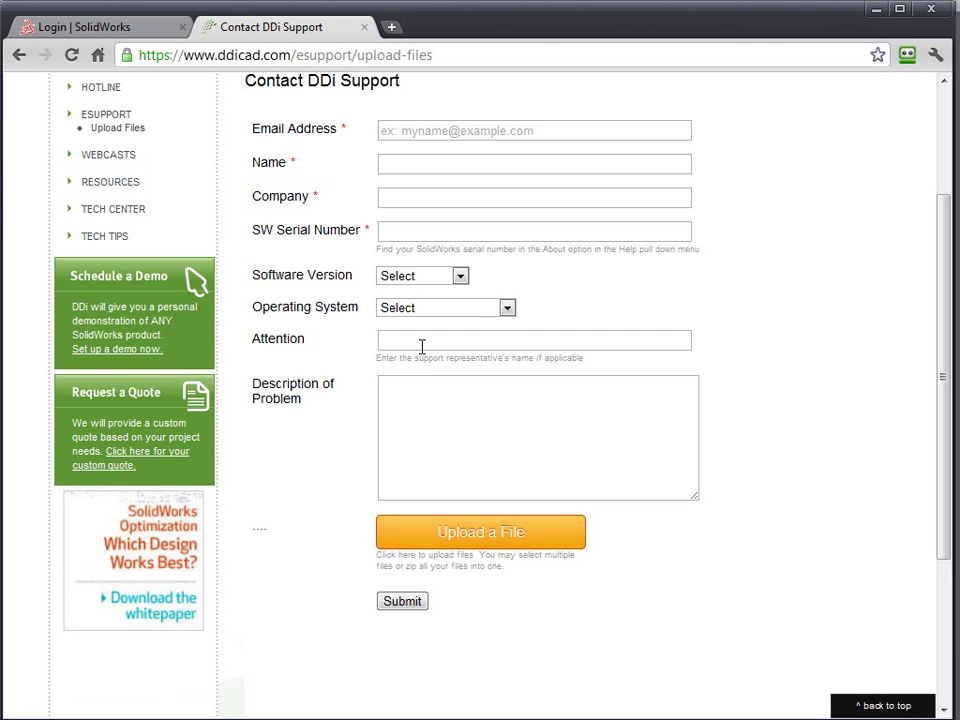
left_click_drag(945, 283, 947, 150)
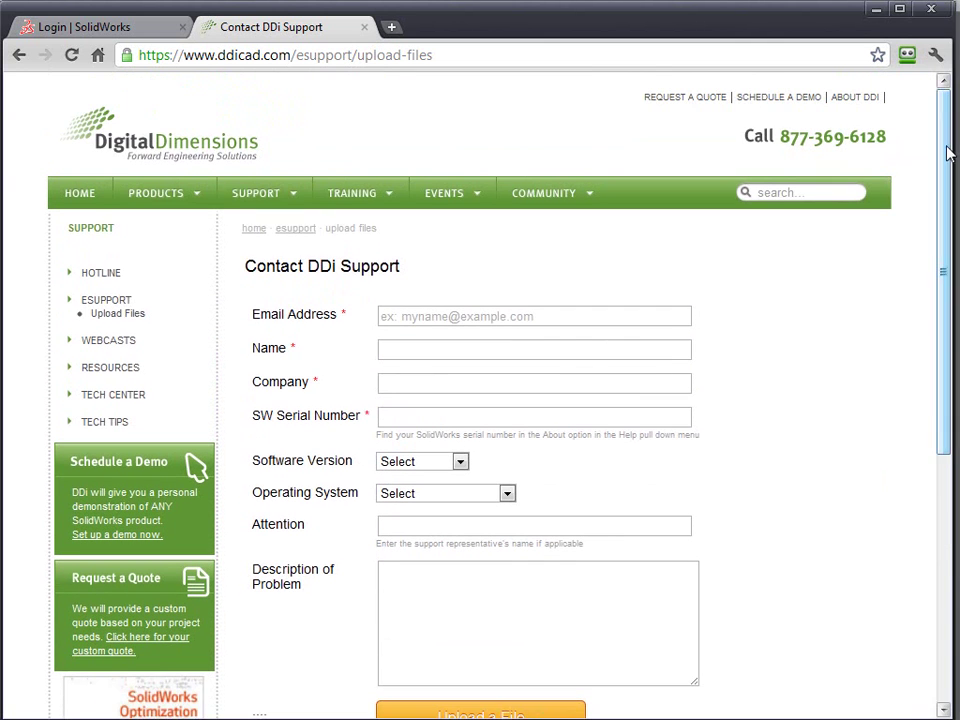
- Go to Tech Center > Webcasts to view the CAMWorks and SolidWorks webcast archive
mouse_move(274, 193)
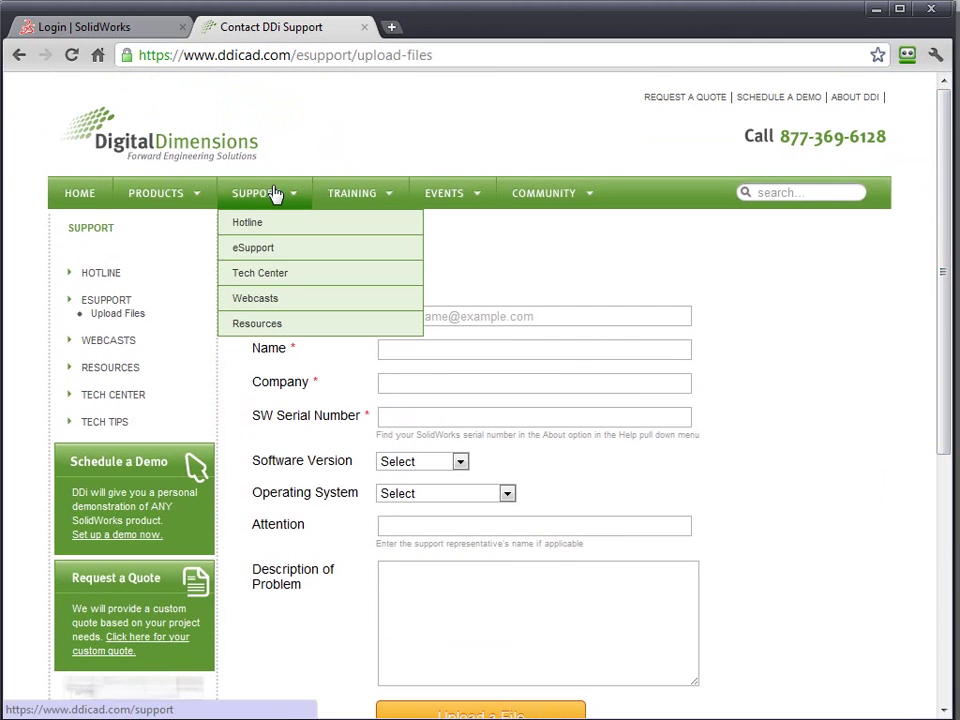
left_click(257, 300)
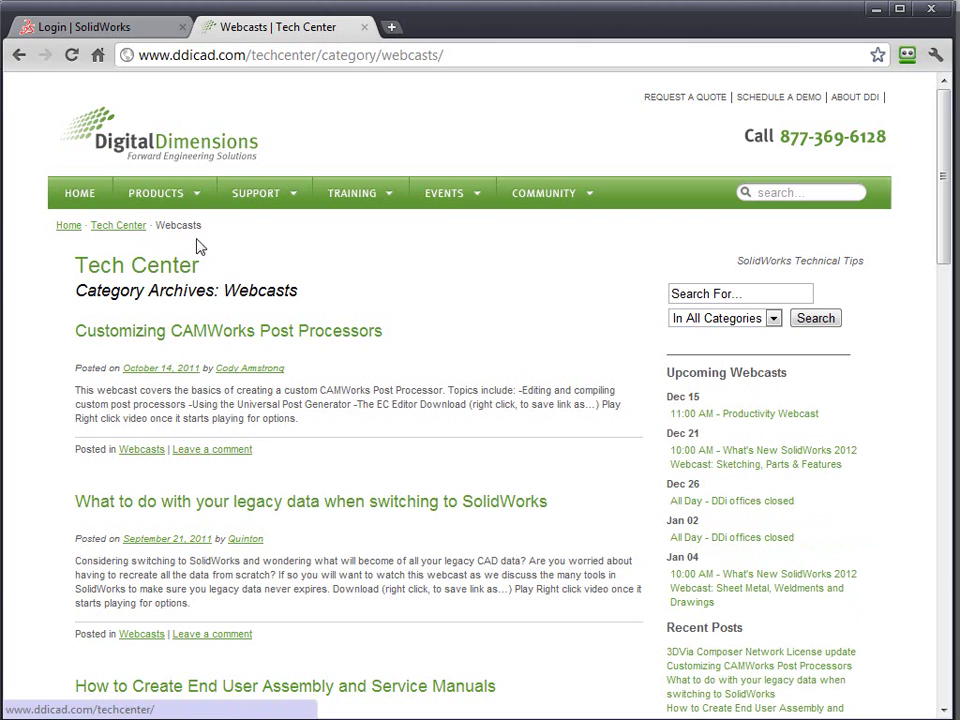
mouse_move(240, 203)
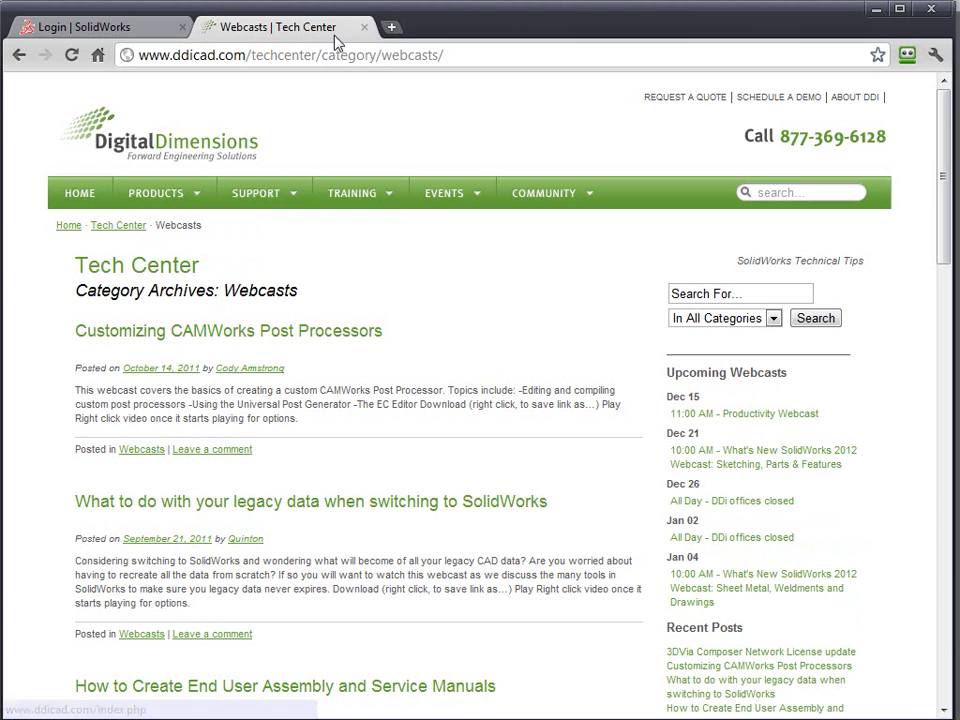
- Return to the Login | SolidWorks tab and follow the SolidWorks Customer Portal link
left_click(70, 27)
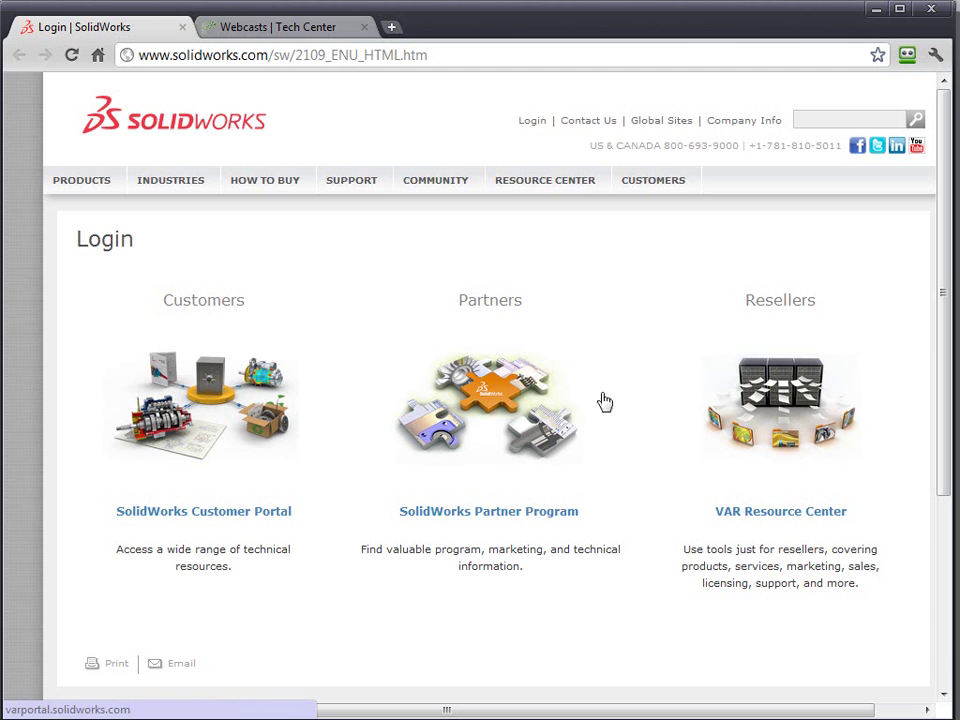
left_click(206, 513)
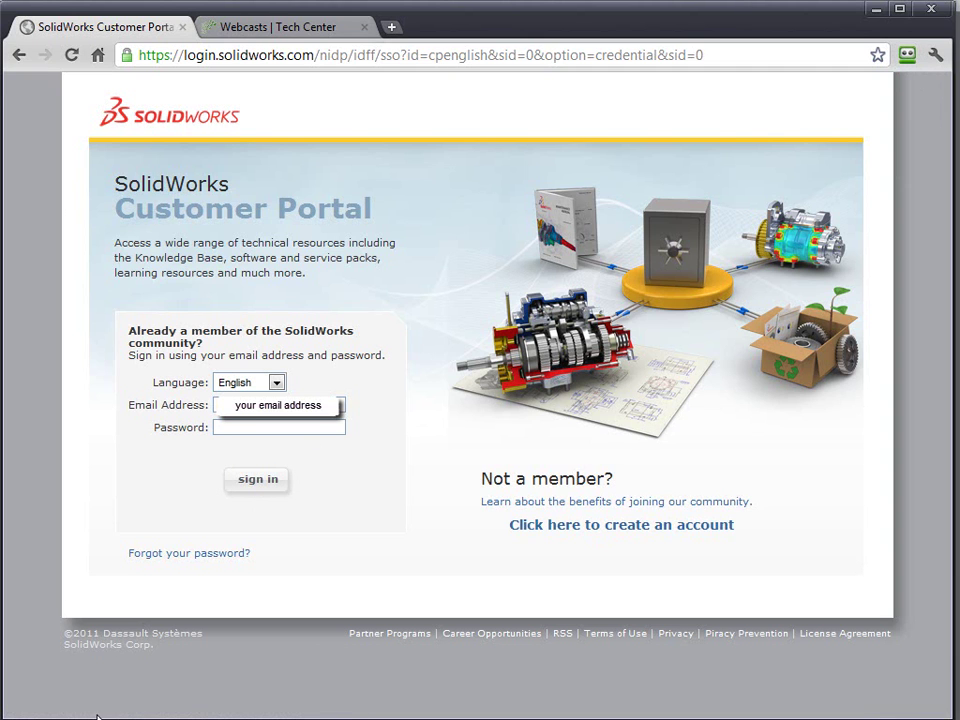
- Enter the account password and submit the Customer Portal sign-in
key("Tab")
type("p**********")
key("Return")
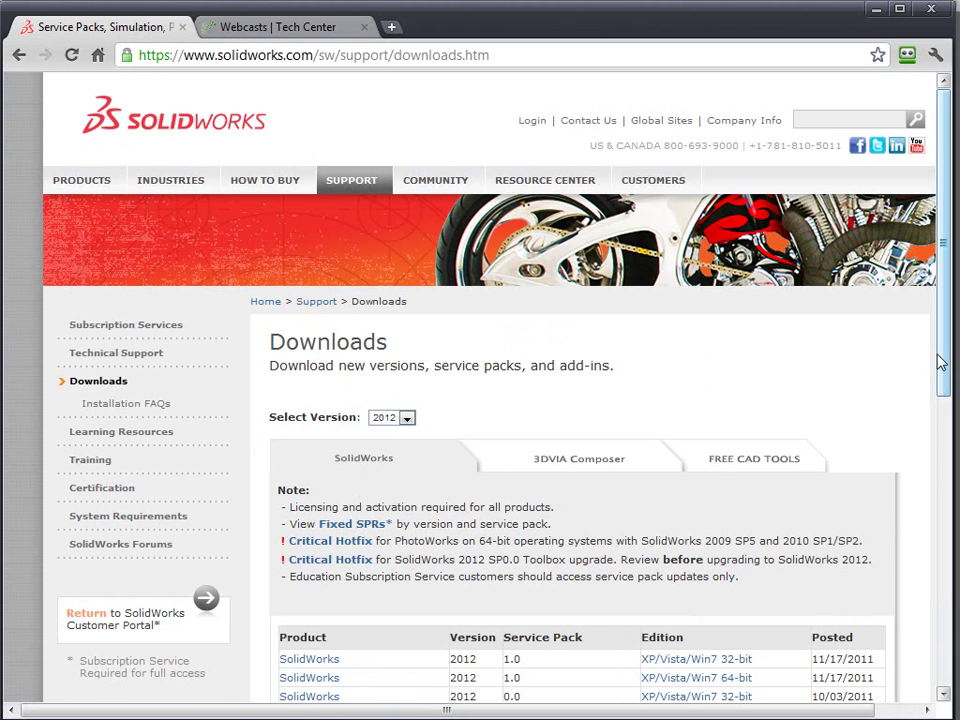
- Browse the FREE CAD TOOLS and 3DVIA Composer download lists, then return to SolidWorks 2012
left_click(781, 459)
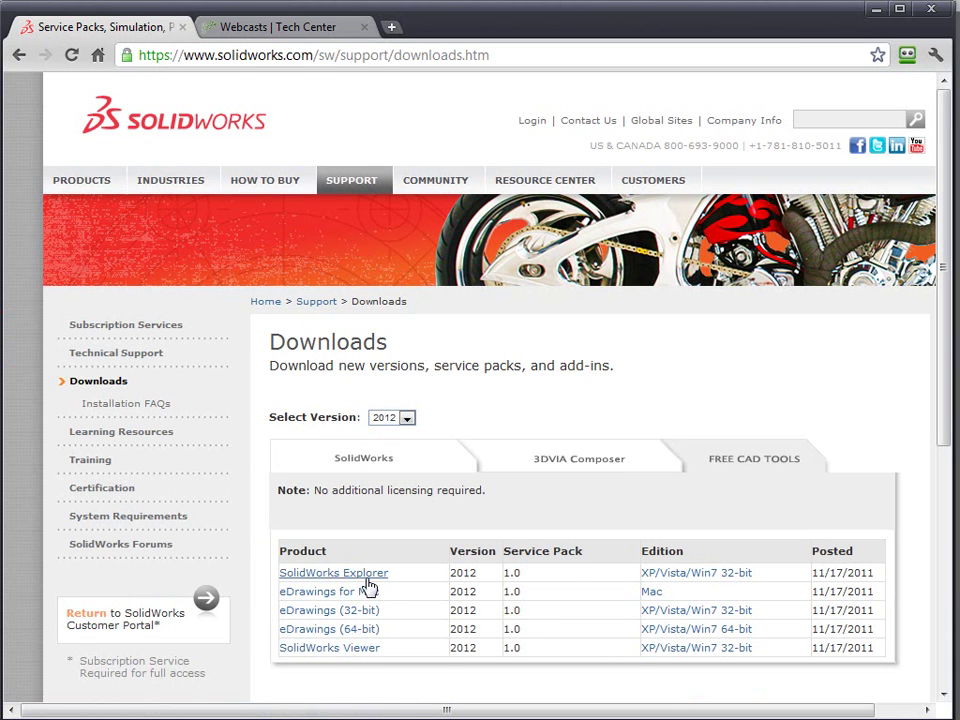
left_click(585, 464)
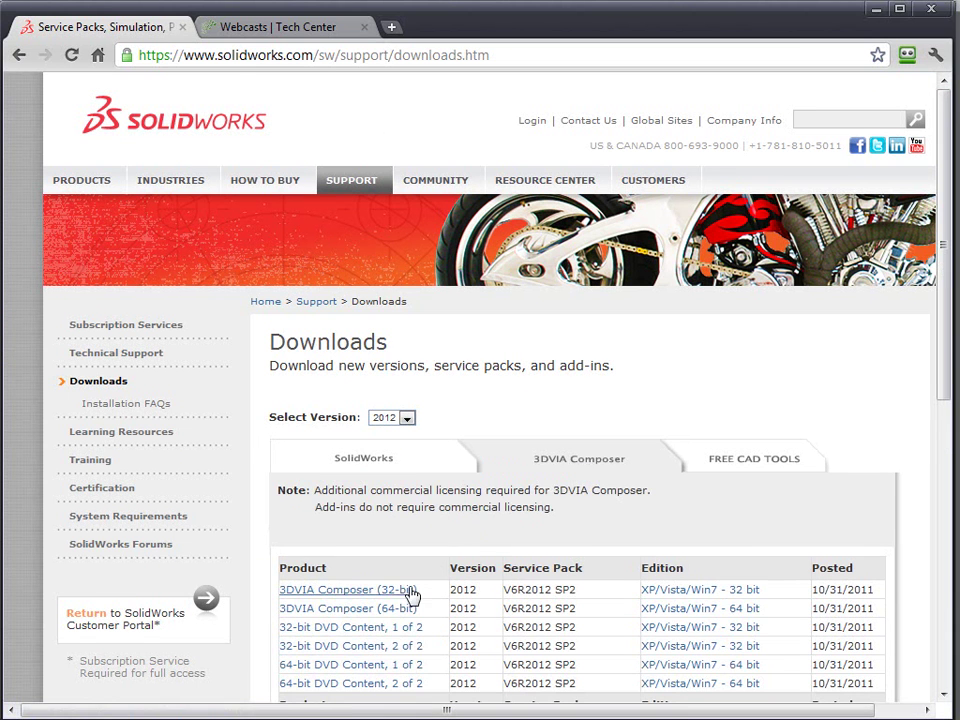
left_click_drag(945, 364, 940, 481)
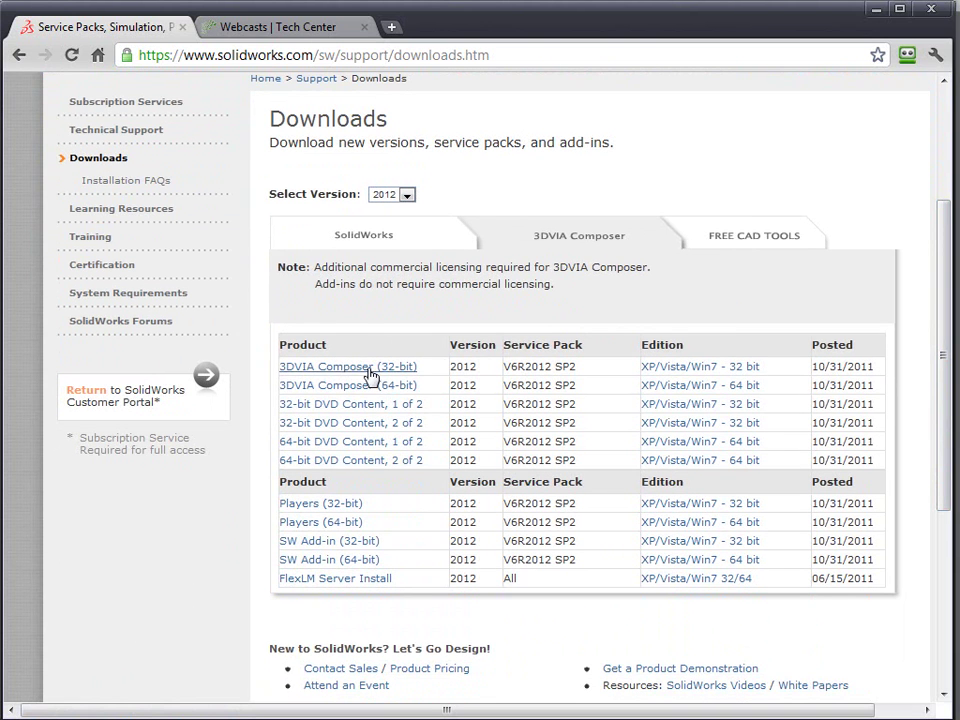
left_click(350, 240)
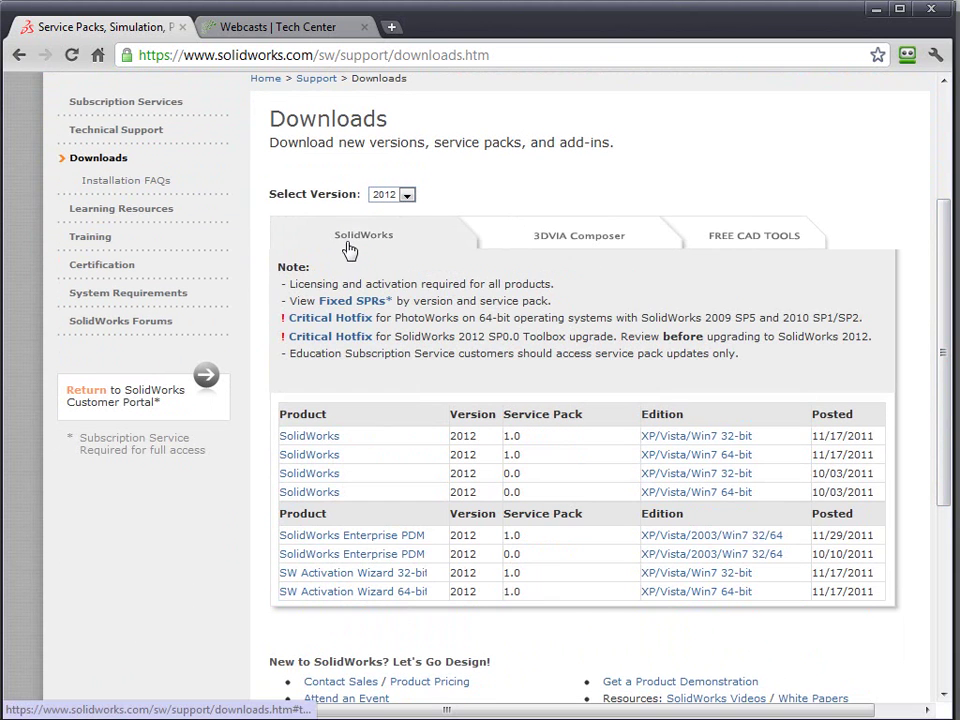
- Pick SolidWorks 2012 64-bit Service Pack 1.0 and accept the licence agreement
left_click(318, 460)
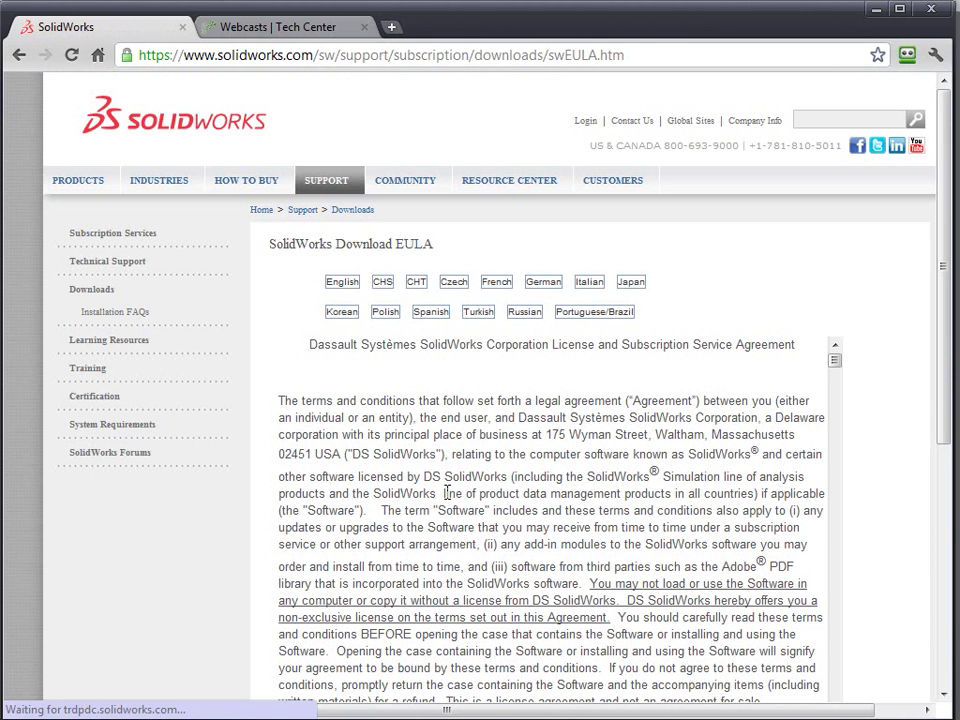
left_click_drag(947, 364, 945, 515)
left_click(441, 509)
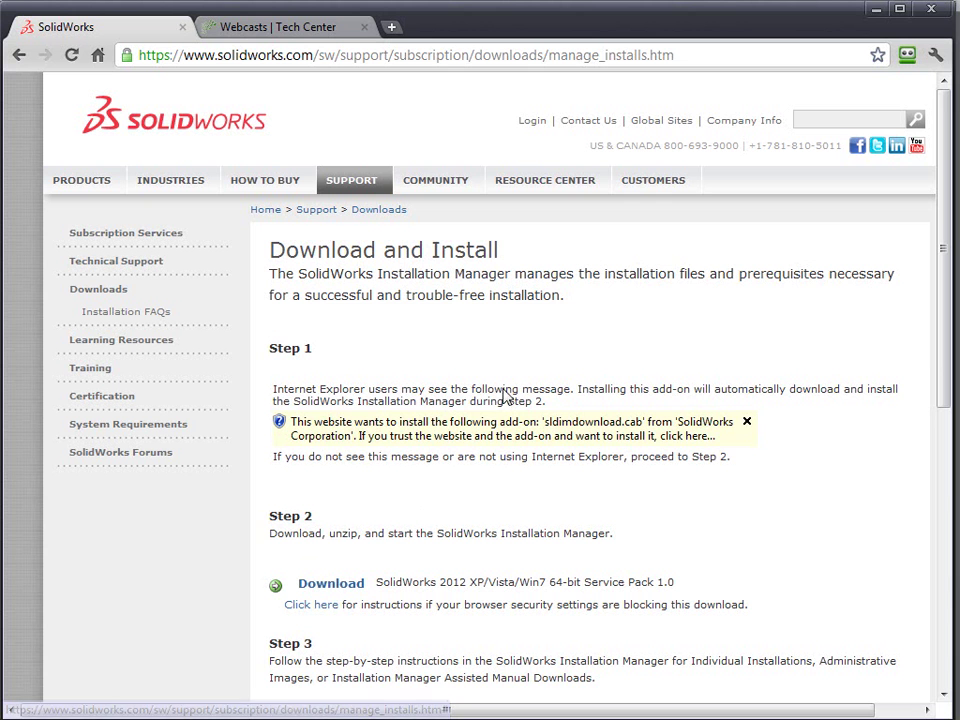
left_click_drag(944, 330, 946, 402)
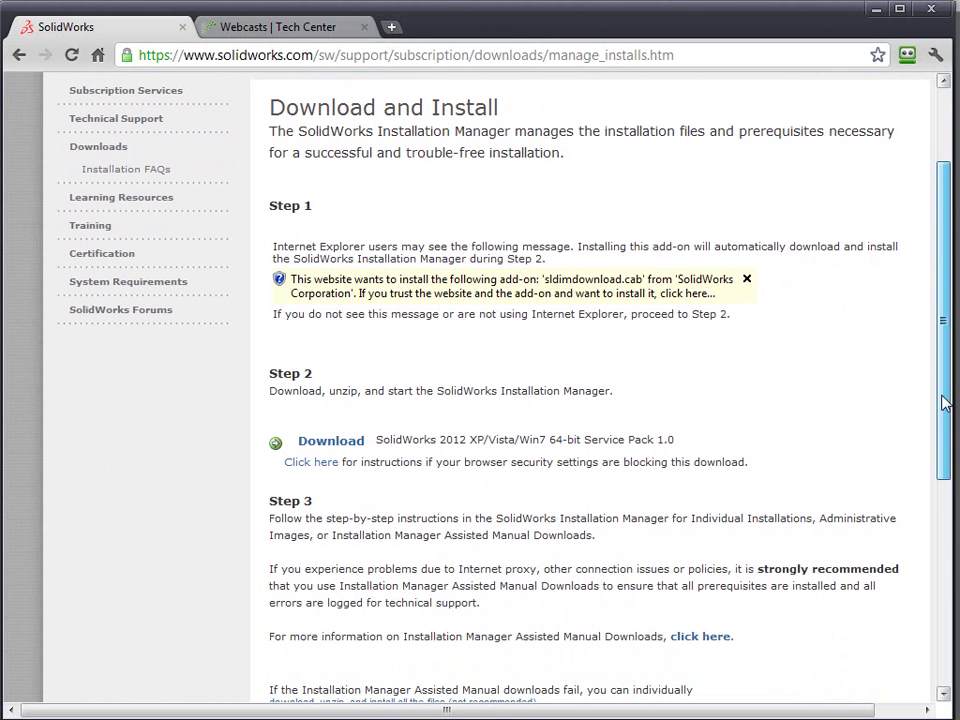
left_click_drag(946, 402, 926, 487)
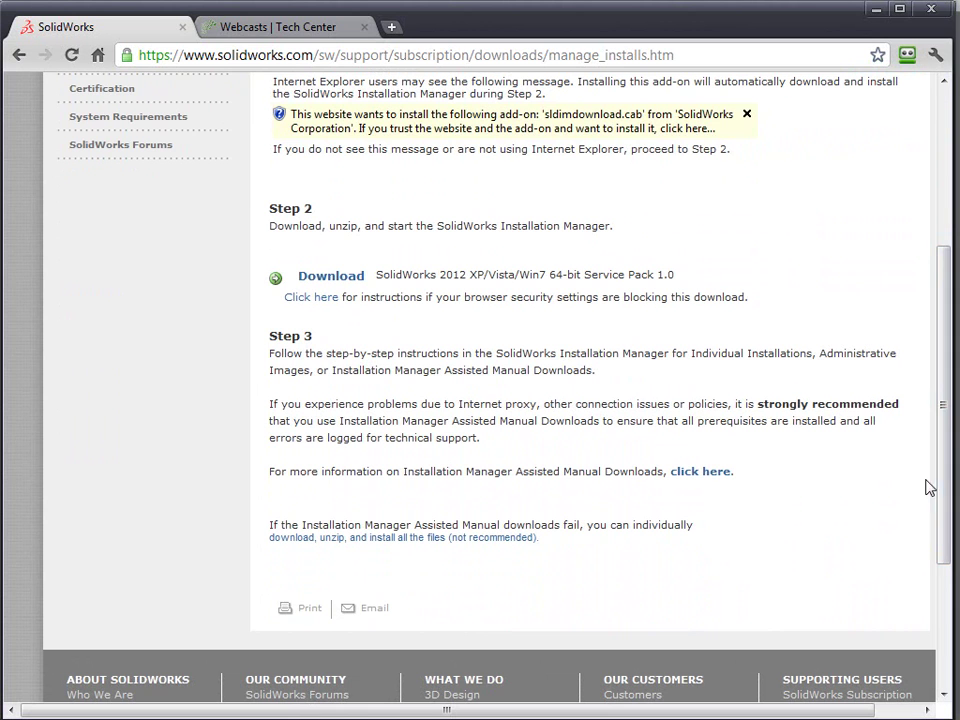
- Choose individual file downloads upgrading from 2012 Service Pack 0.0 and review the package list
left_click(383, 540)
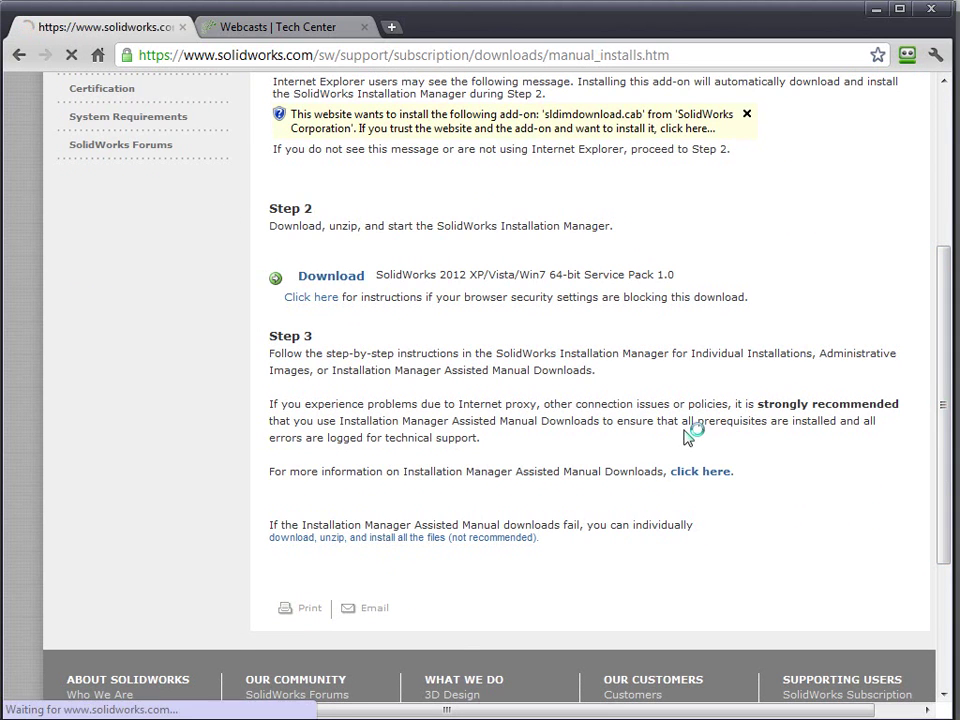
left_click(593, 390)
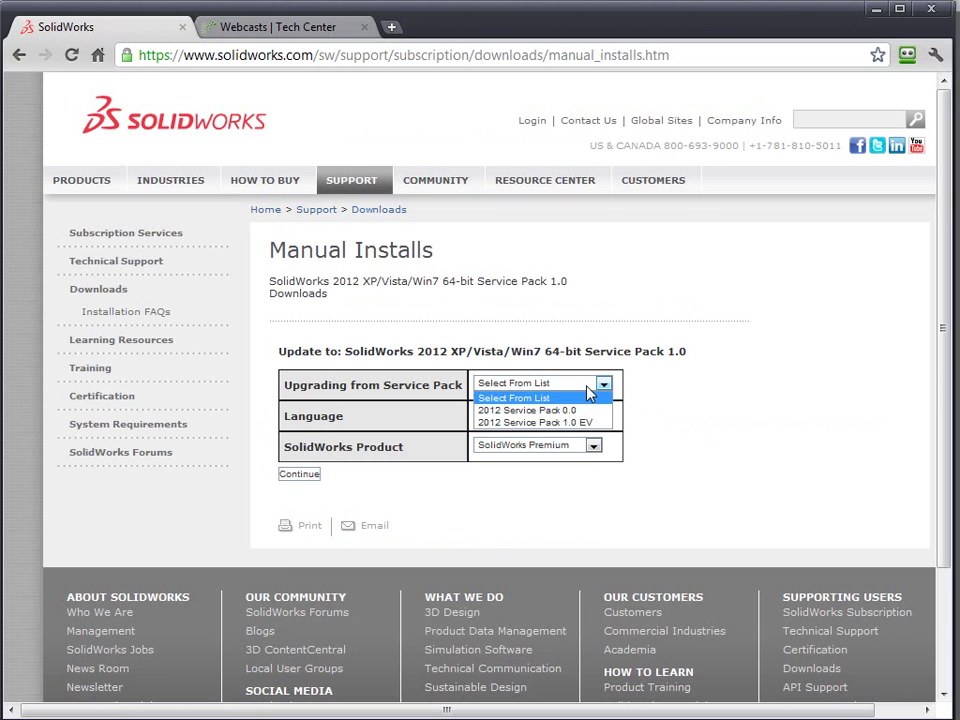
left_click(580, 411)
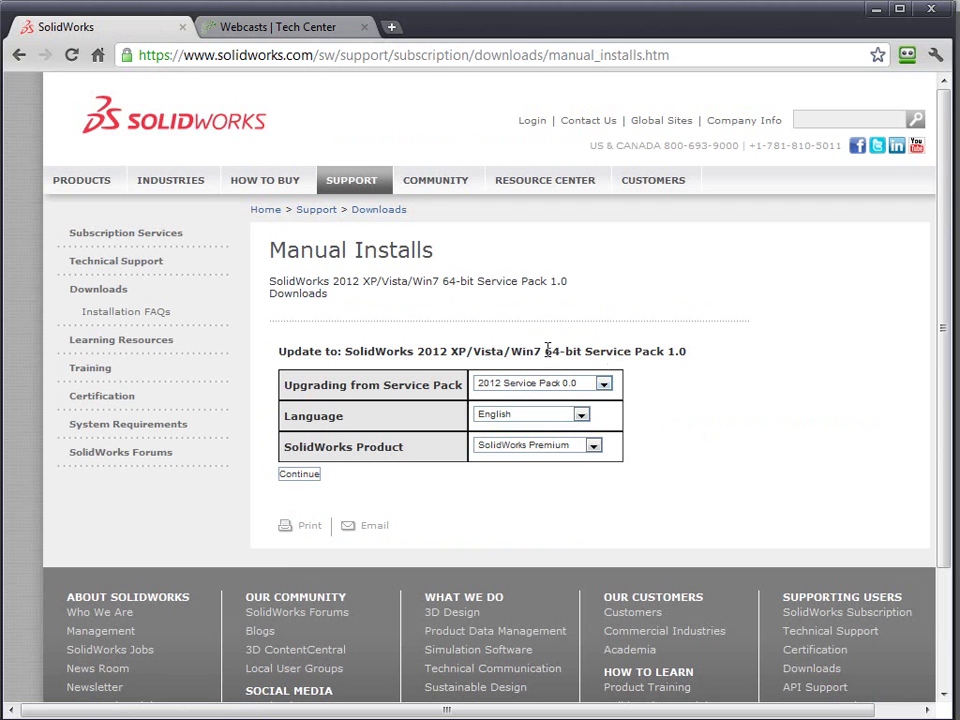
left_click(306, 475)
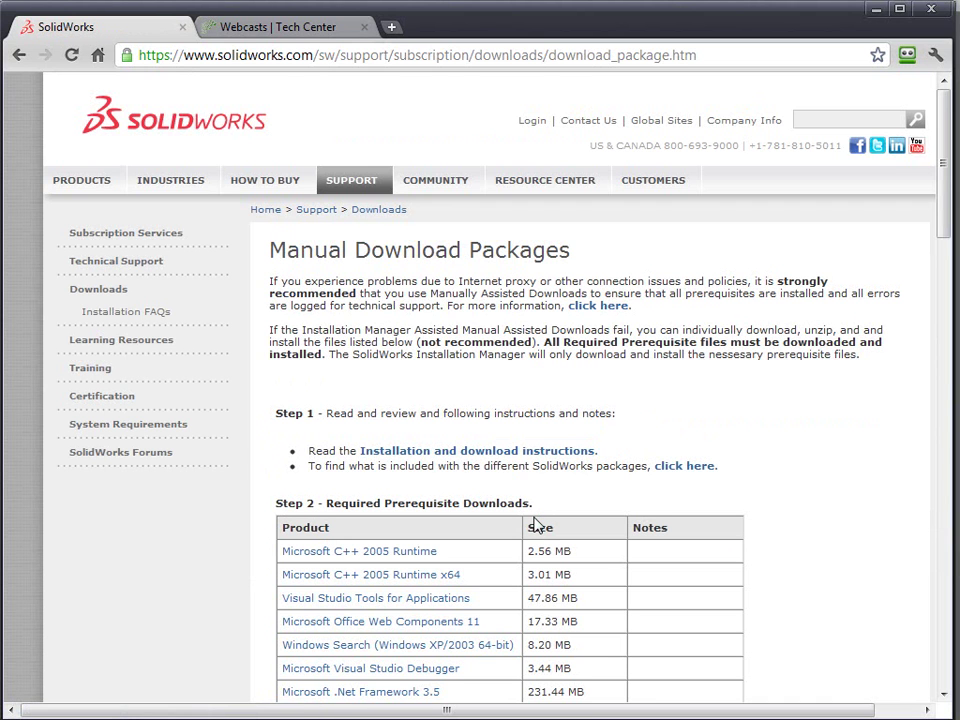
left_click_drag(945, 208, 937, 298)
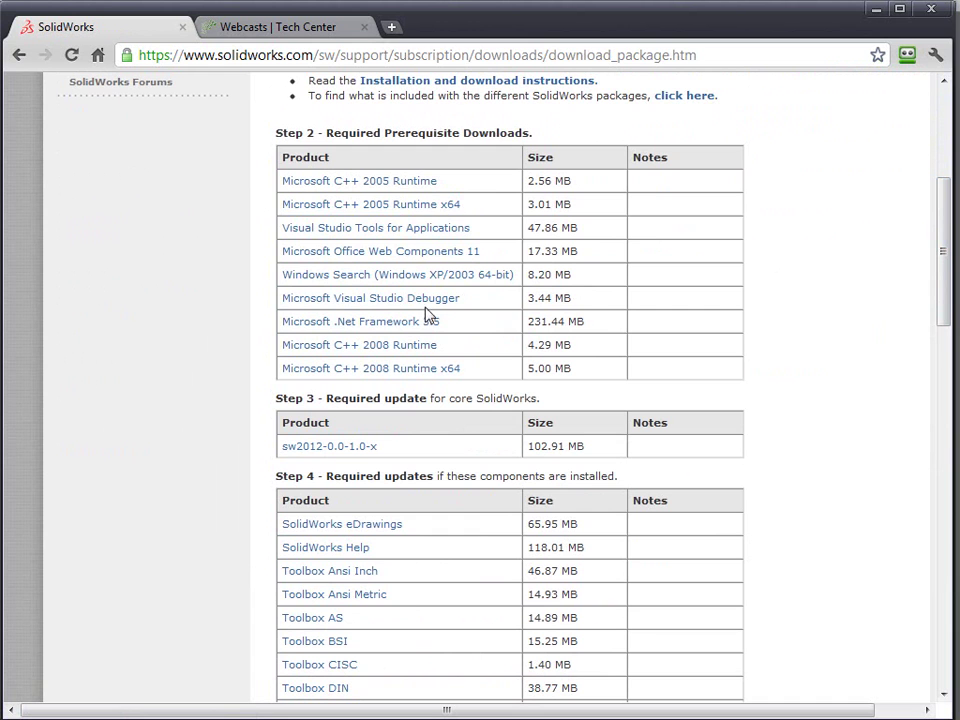
left_click_drag(945, 246, 925, 468)
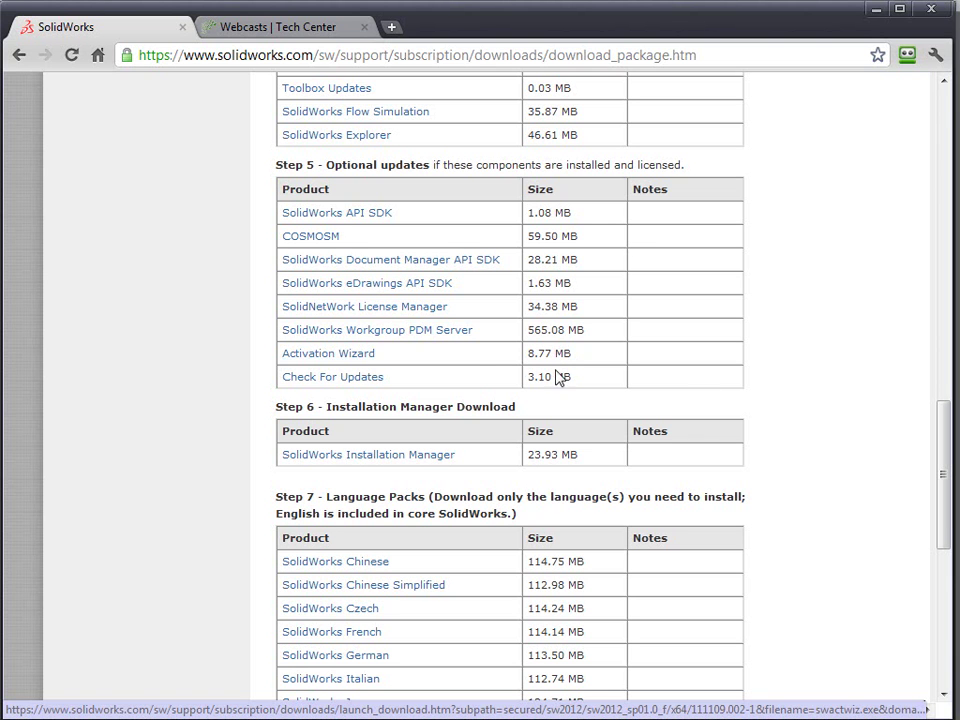
left_click_drag(943, 514, 943, 398)
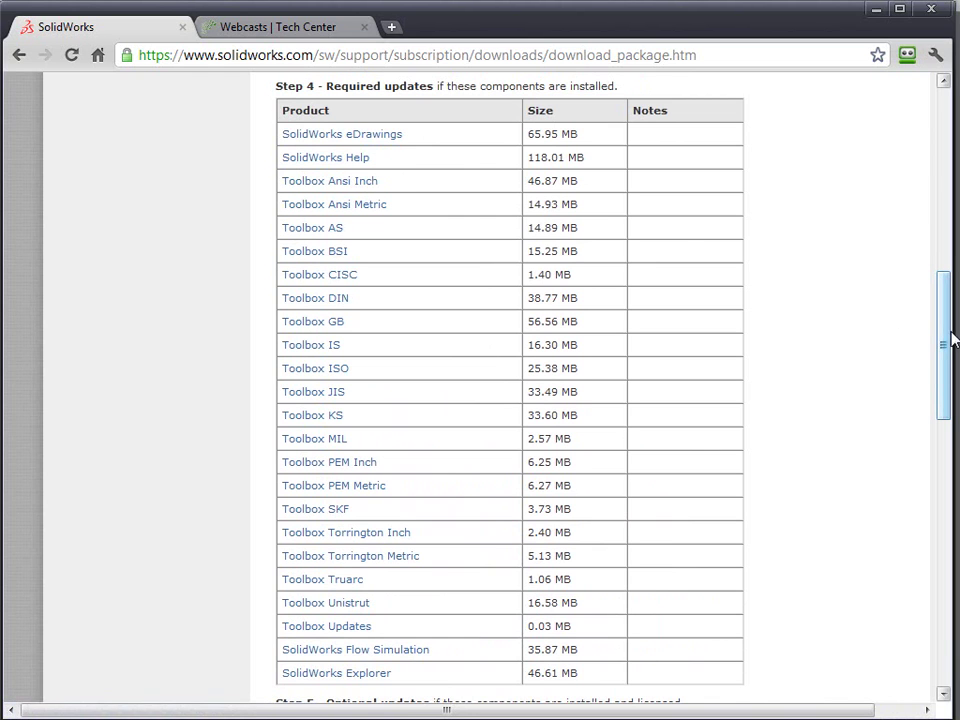
left_click_drag(943, 336, 946, 558)
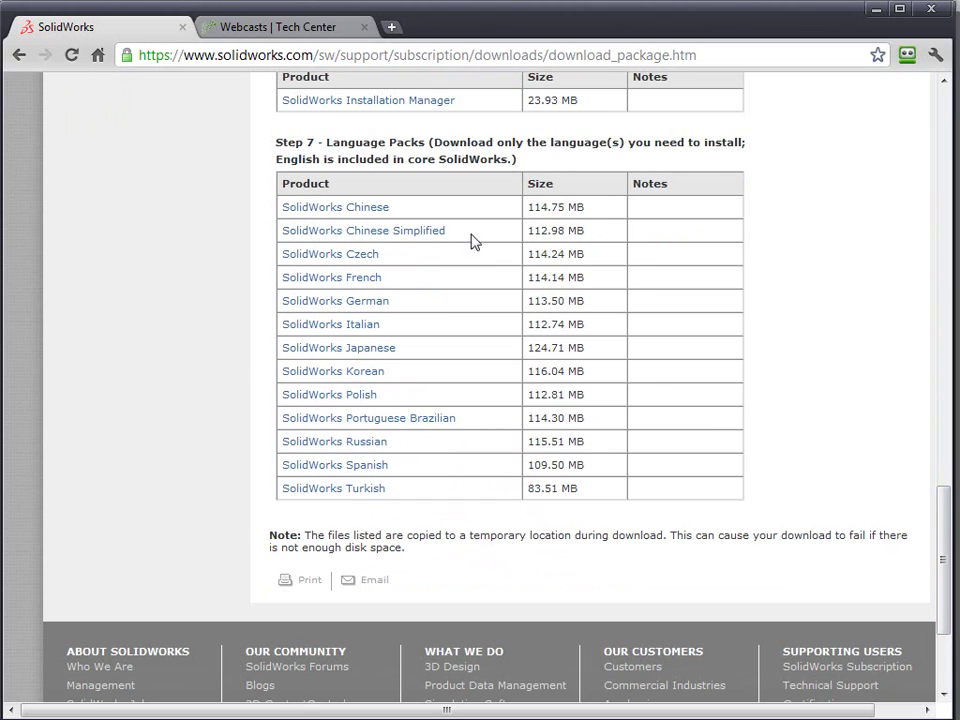
left_click_drag(947, 544, 932, 137)
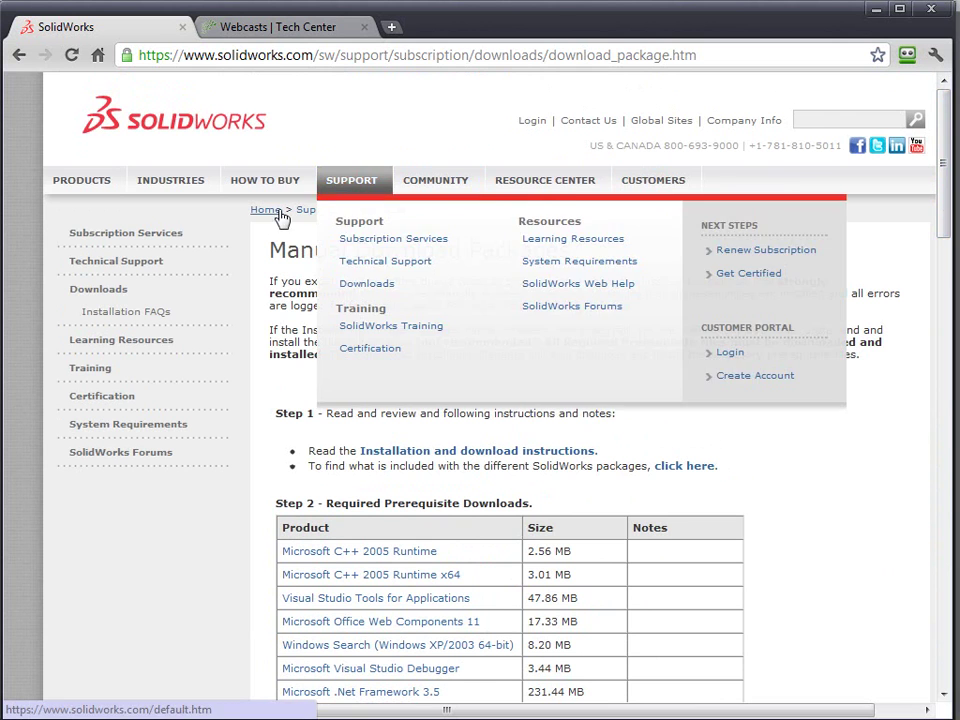
- Return to the DDi website and open the Technical Support hotline page under SUPPORT
left_click(275, 219)
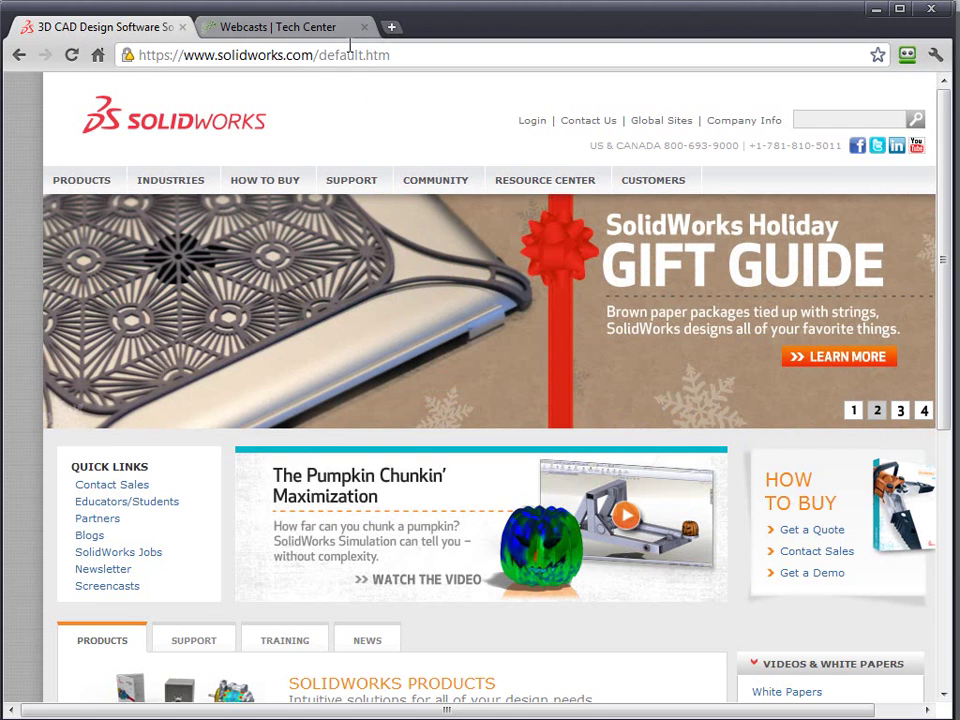
left_click(333, 36)
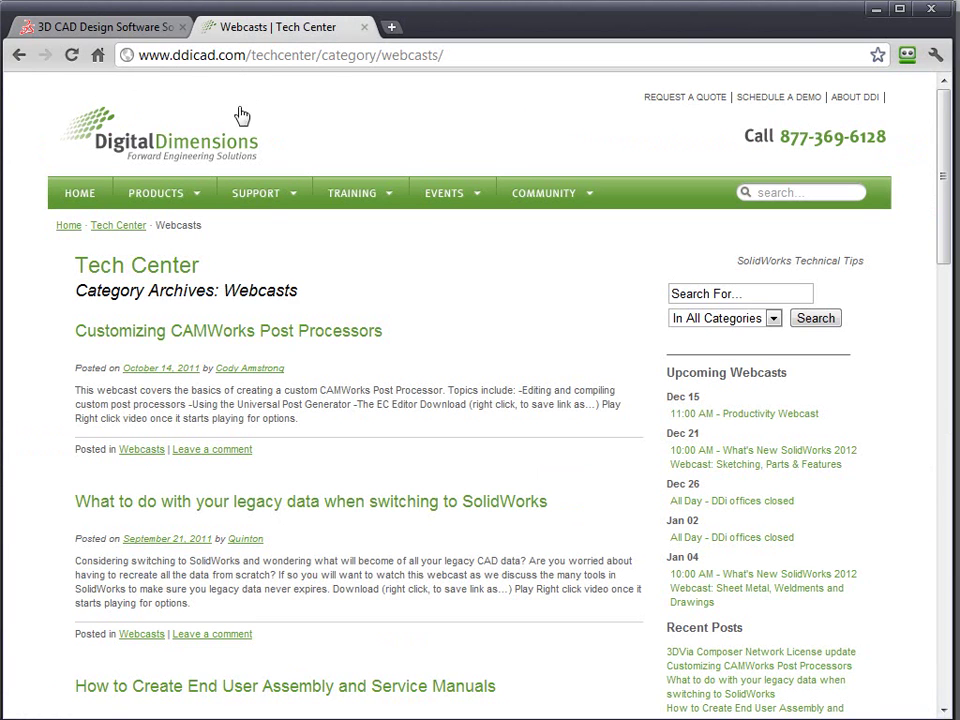
mouse_move(268, 205)
left_click(250, 225)
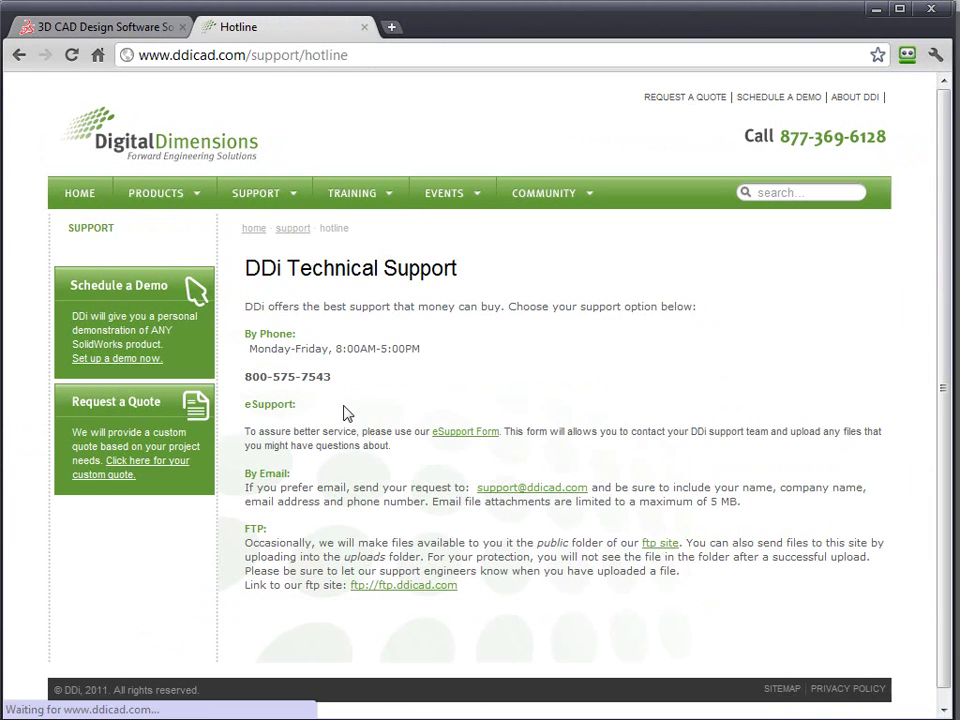